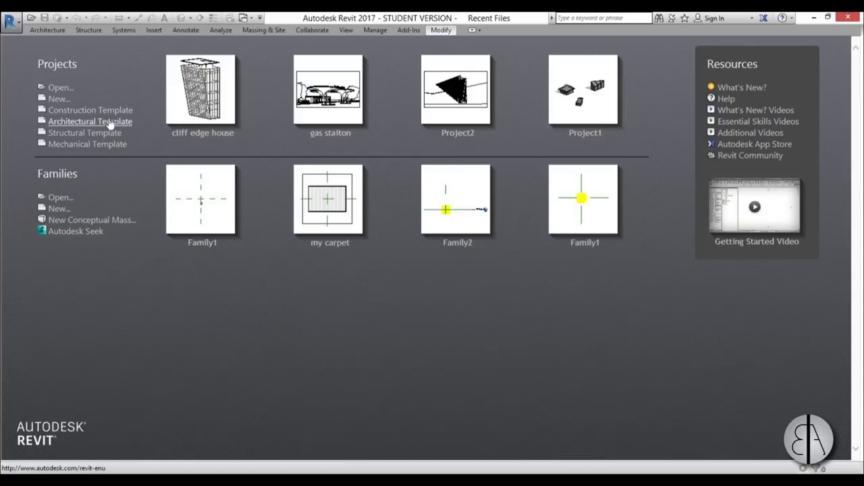
Create a project from the Architectural Template and set its length units to meters with 2 decimal places
click(110, 124)
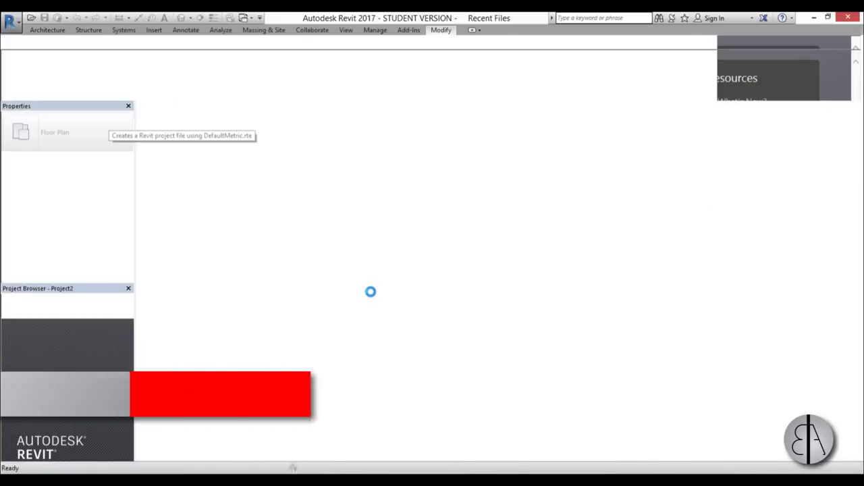
key(u)
key(n)
click(446, 198)
click(371, 220)
click(338, 253)
click(294, 247)
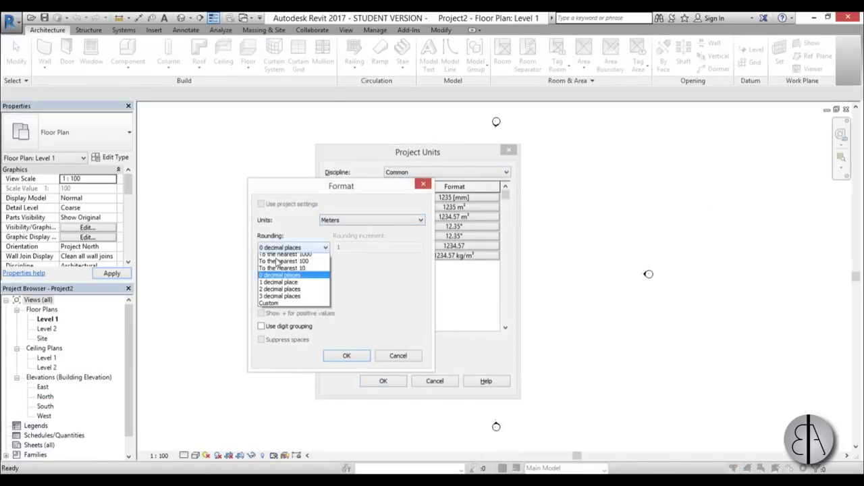
click(267, 295)
click(345, 355)
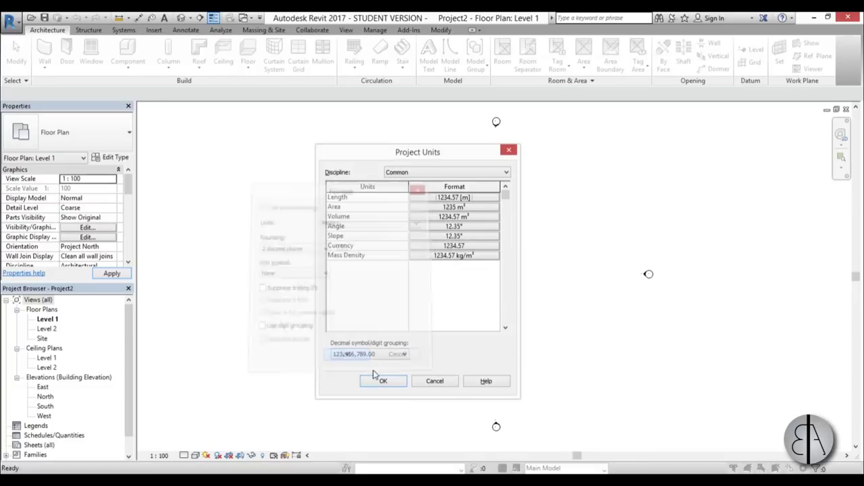
click(383, 380)
Start a new in-place mass from the Level 1 floor plan and enter its editor
middle_drag(505, 303, 463, 301)
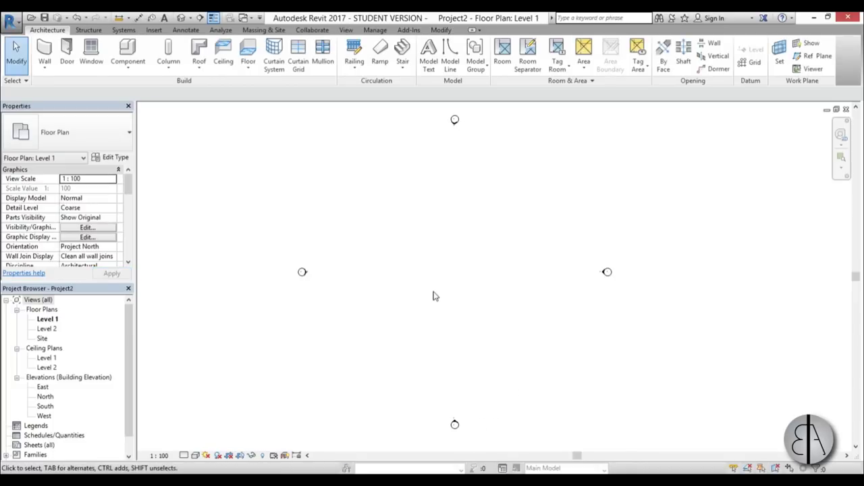
click(272, 31)
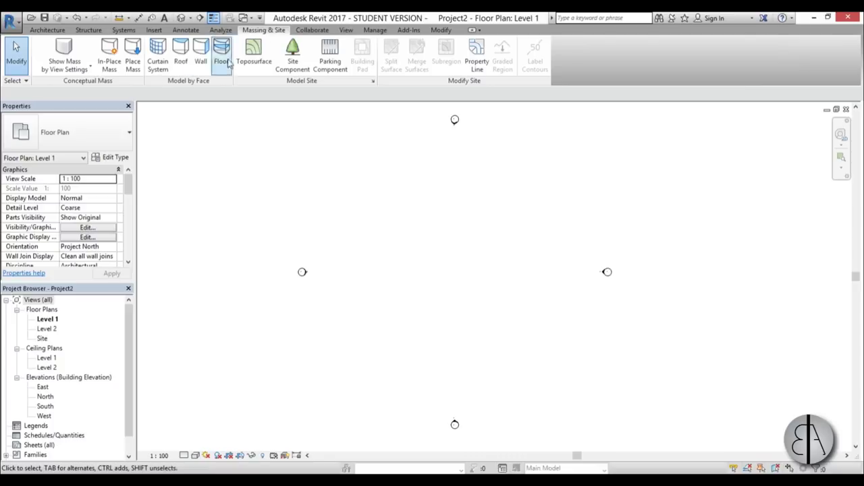
click(109, 65)
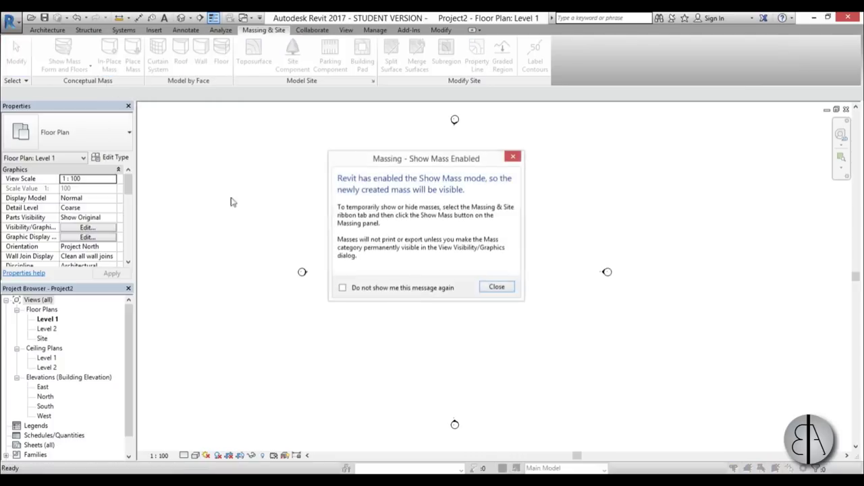
click(490, 289)
click(443, 313)
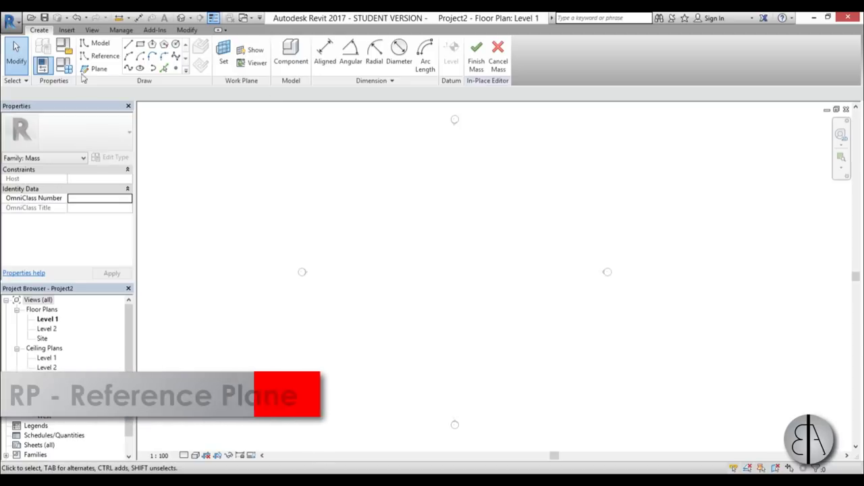
Draw a horizontal reference plane just above the south elevation marker, spanning the width between the west and east markers
key(r)
key(p)
click(302, 413)
click(617, 412)
key(Escape)
key(Escape)
Name the new reference plane 1
click(402, 413)
click(323, 420)
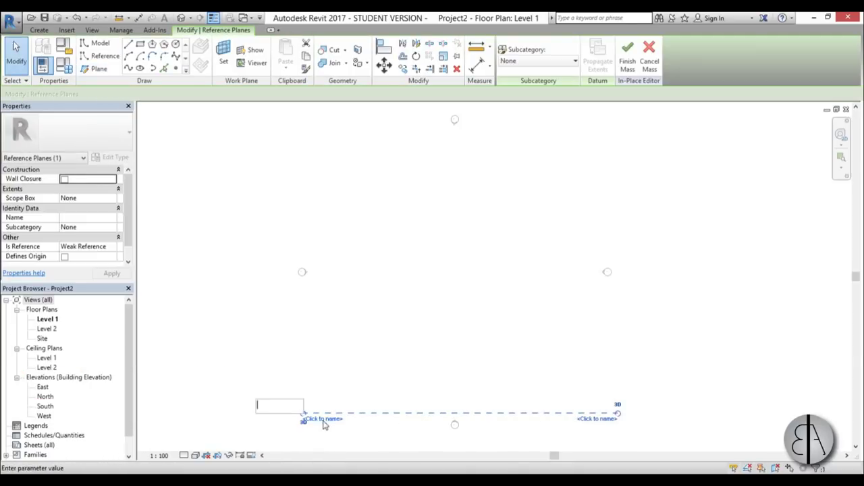
text(1)
key(Return)
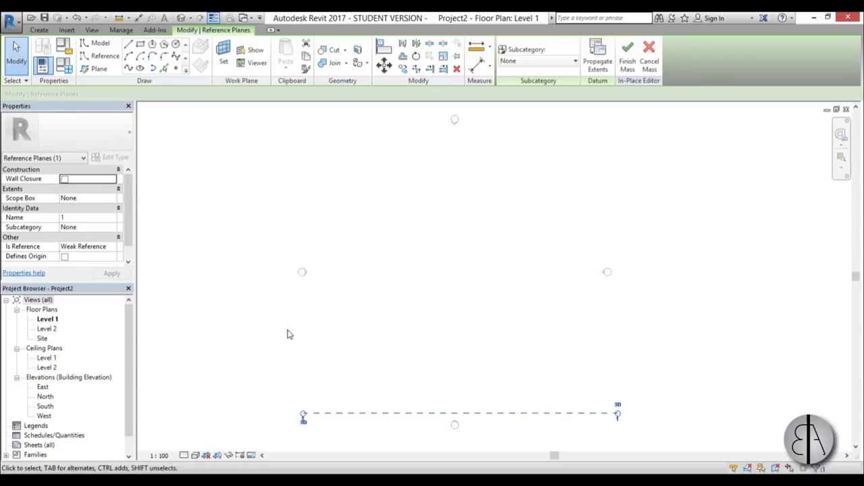
click(287, 334)
Add four parallel reference planes above plane 1, each offset 15 m from the previous one by picking lines
key(r)
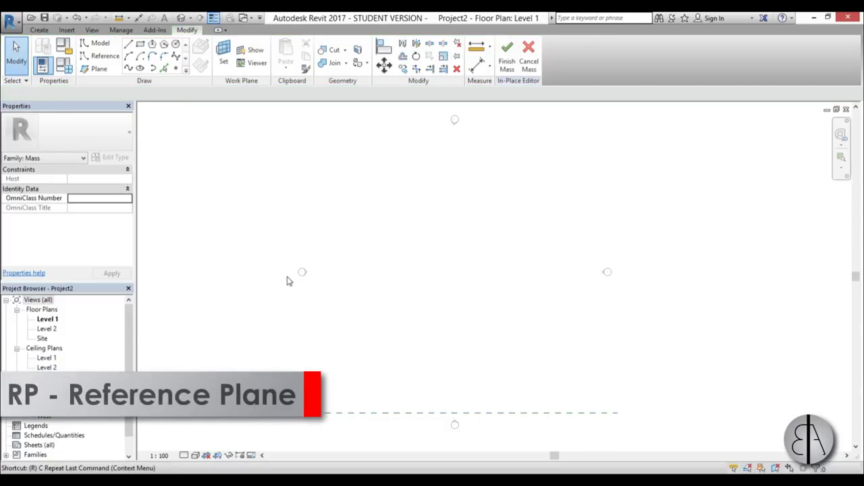
key(p)
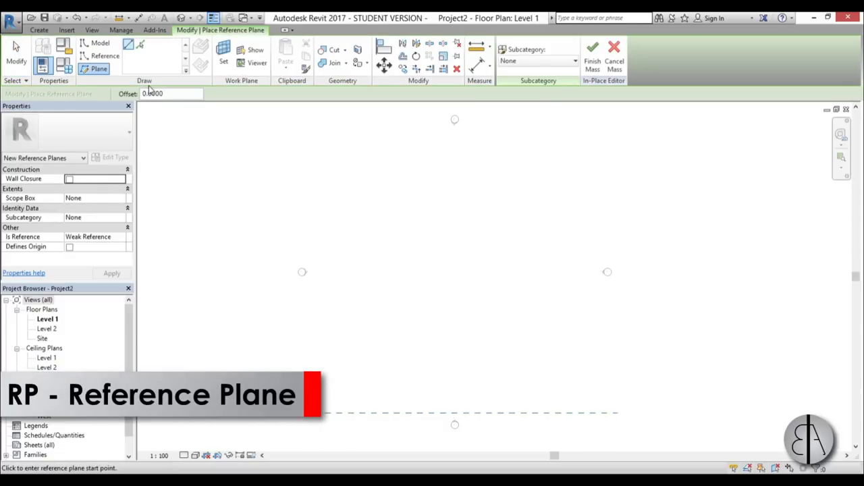
click(140, 44)
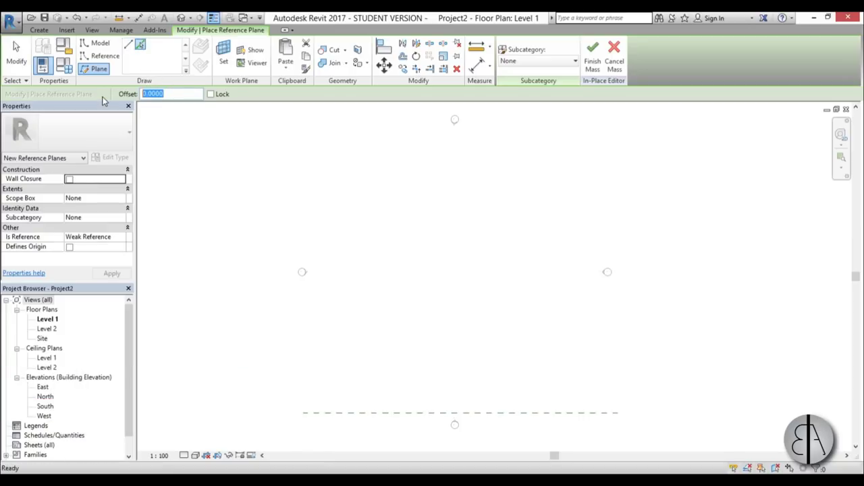
click(425, 413)
click(420, 323)
click(432, 232)
scroll(409, 276, down, 3)
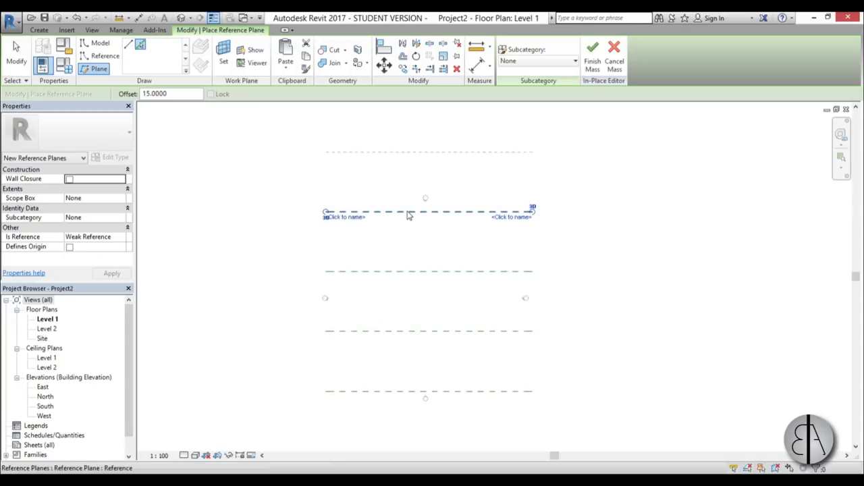
click(408, 215)
scroll(405, 208, down, 2)
key(Escape)
Name the second and third reference planes from the south 2 and 3
drag(401, 162, 357, 338)
click(376, 319)
scroll(376, 318, up, 2)
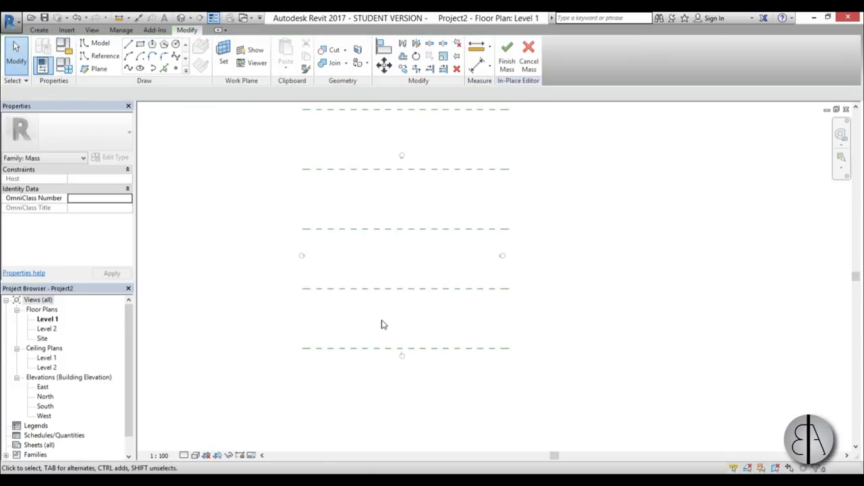
click(374, 349)
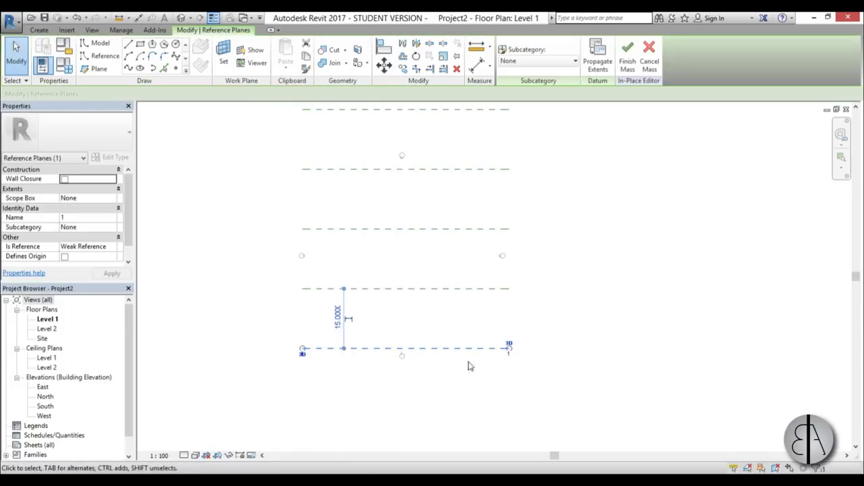
click(456, 289)
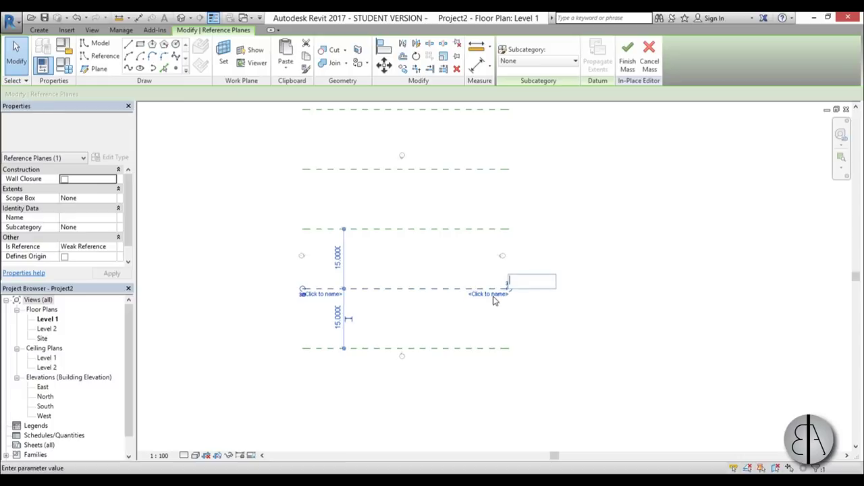
click(476, 229)
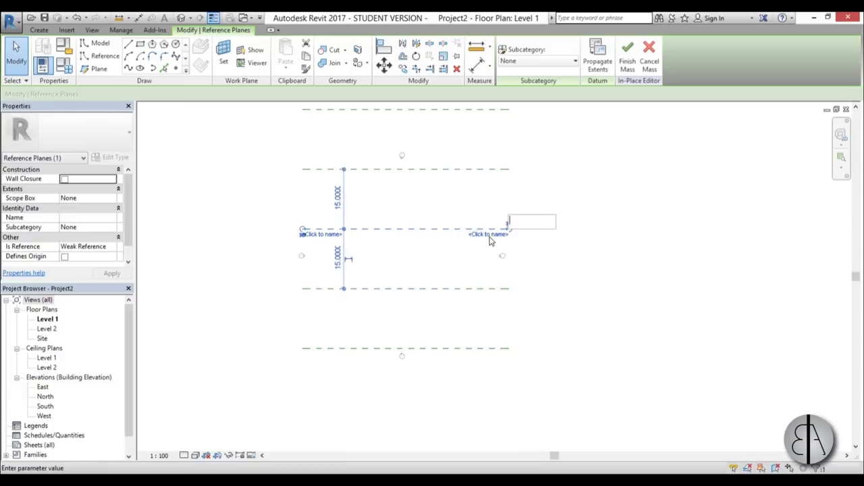
key(Return)
Name the two northernmost reference planes 4 and 5, going from south to north
click(462, 170)
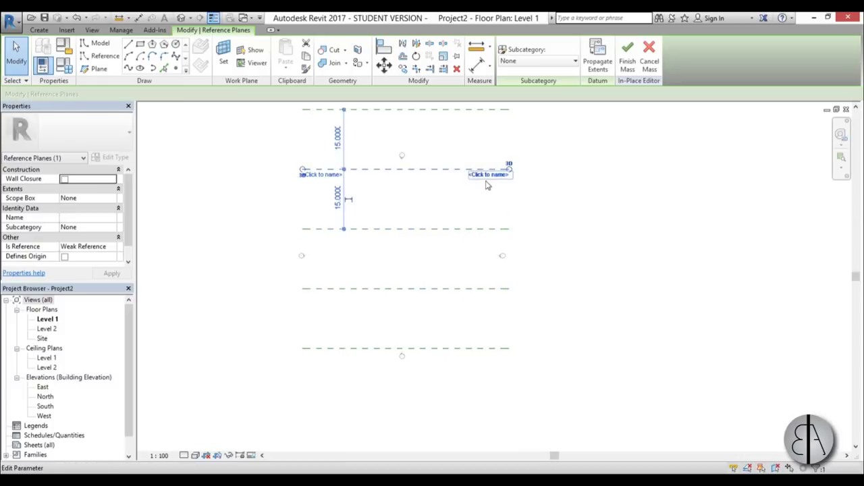
click(489, 175)
text(4)
key(Return)
click(465, 110)
middle_drag(459, 137, 410, 268)
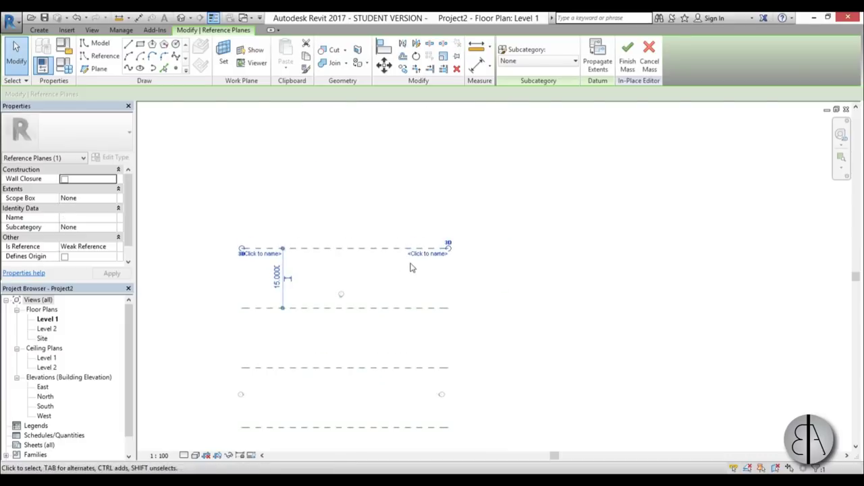
text(5)
key(Return)
click(400, 208)
Open the South elevation and start a model line with Reference Plane : 1 as the work plane
scroll(393, 220, down, 3)
scroll(377, 231, up, 2)
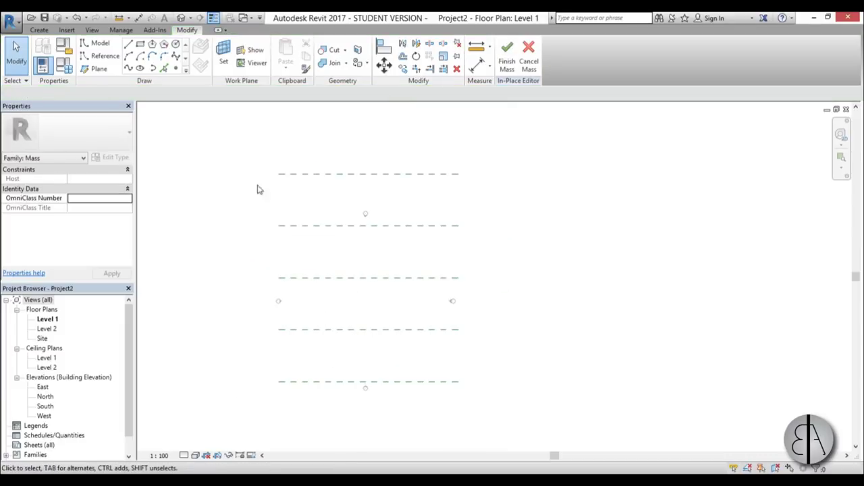
double_click(45, 407)
scroll(382, 283, down, 2)
middle_drag(386, 282, 390, 301)
scroll(390, 302, down, 1)
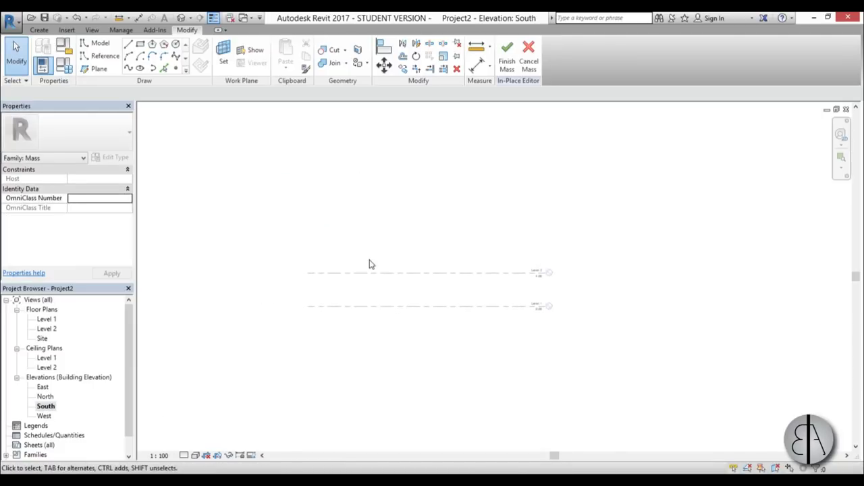
click(129, 44)
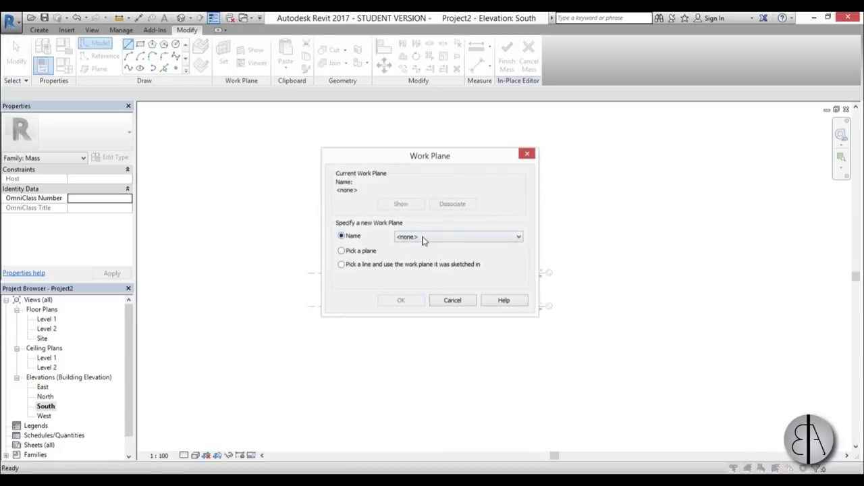
click(423, 238)
click(419, 272)
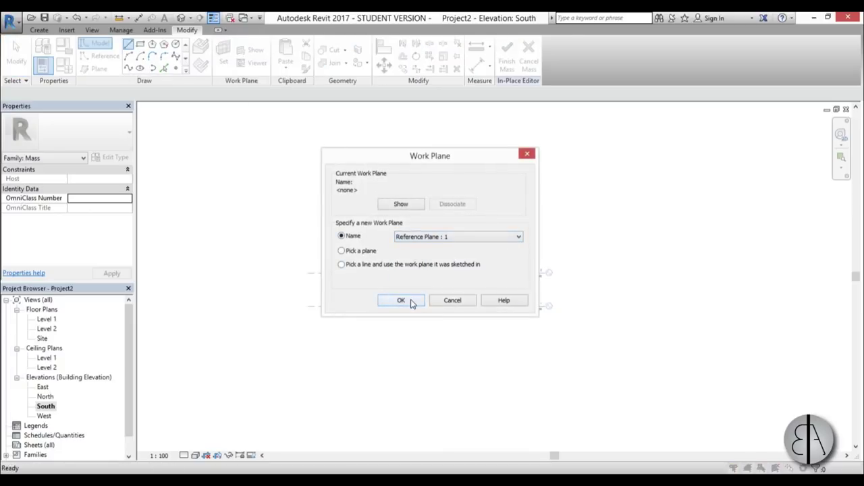
click(403, 301)
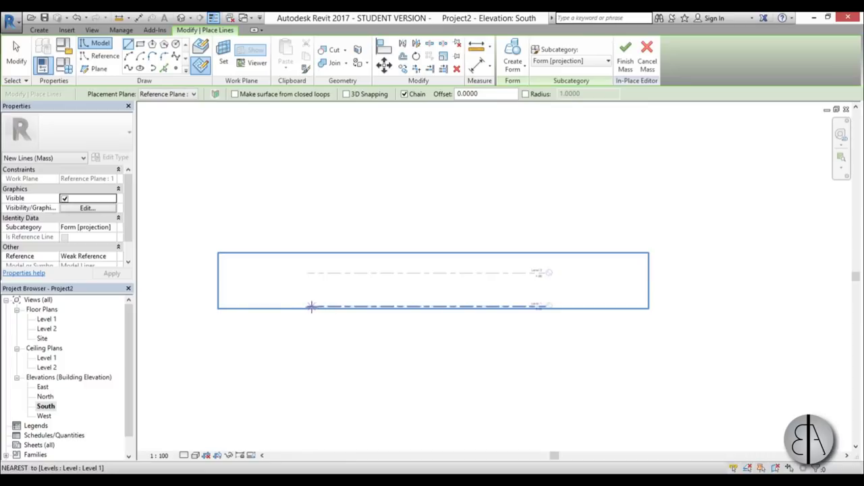
Draw two equally tall vertical model lines from Level 1 to well above Level 2, one near each end of the levels
click(324, 306)
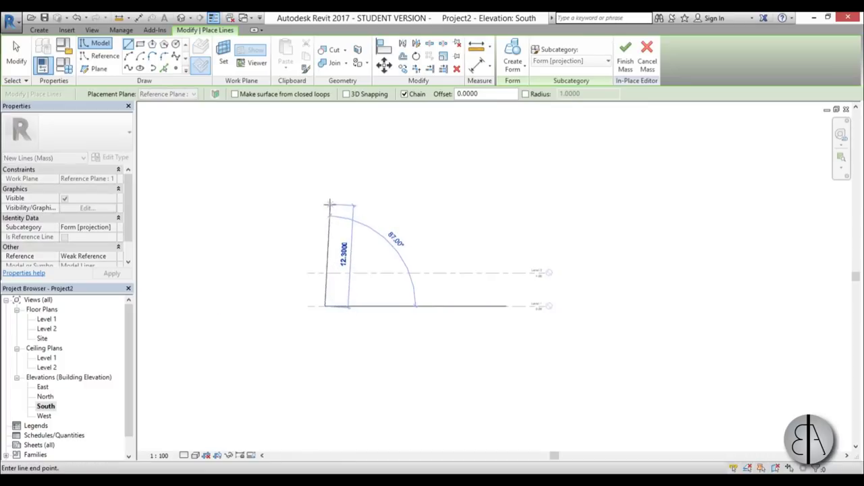
click(325, 197)
key(Escape)
click(511, 306)
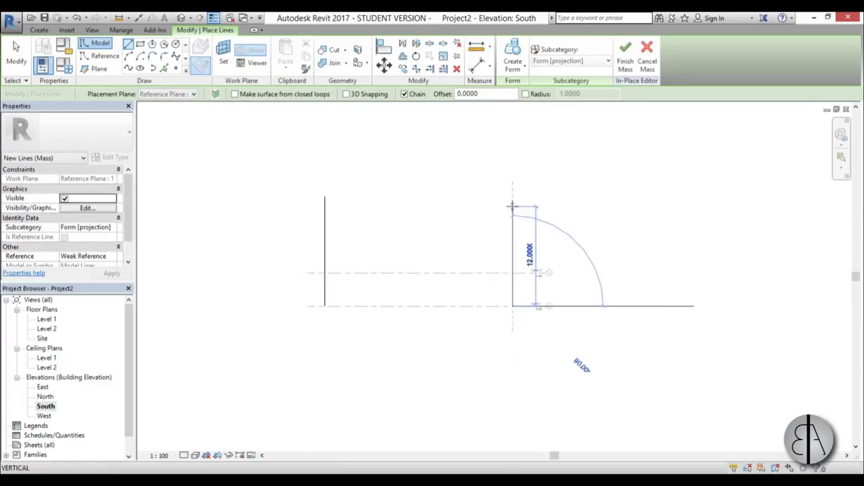
click(512, 187)
key(Escape)
Draw one more vertical model line of the same height just outside each of the two existing lines
click(293, 197)
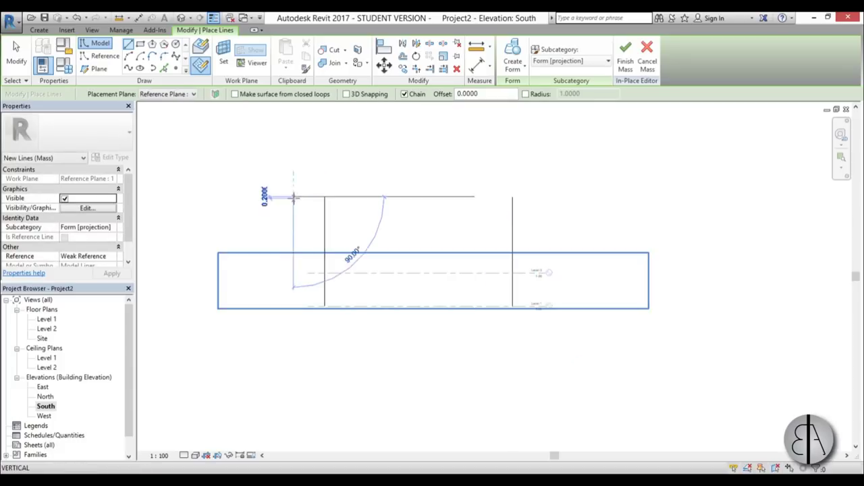
click(293, 305)
key(Escape)
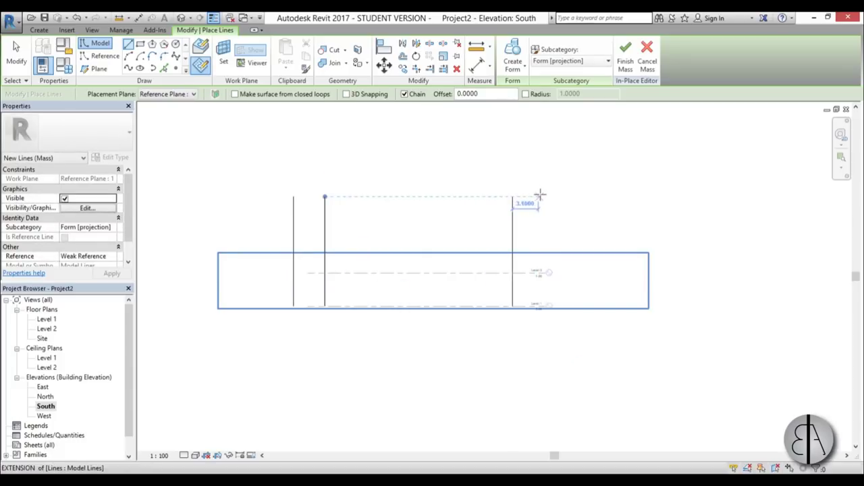
click(541, 197)
click(541, 306)
key(Escape)
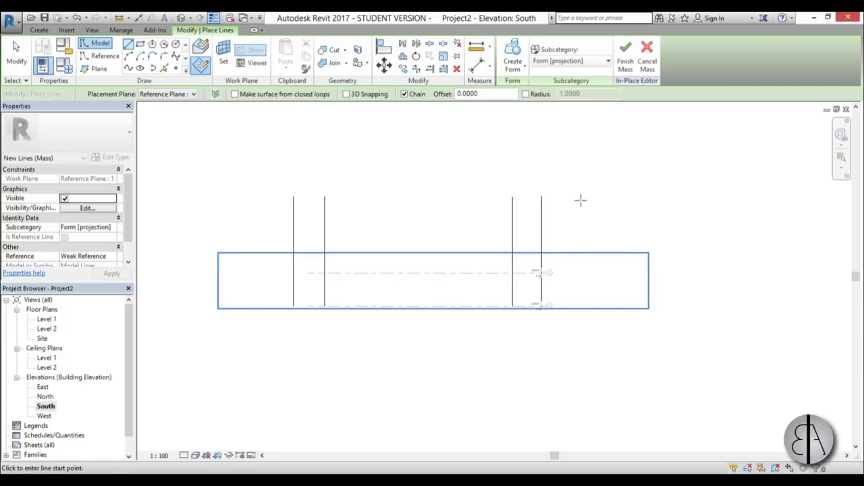
Draw an outermost vertical model line of the same height on each side and end the line command
click(572, 196)
click(572, 305)
key(Escape)
click(260, 196)
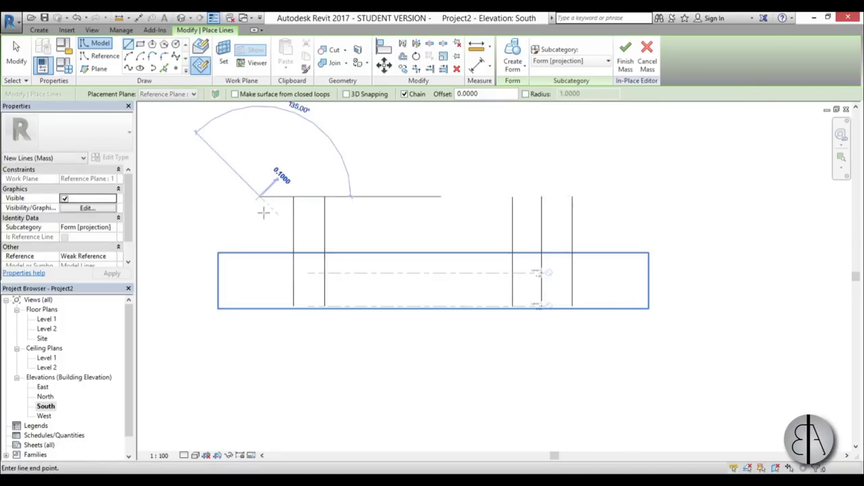
click(261, 306)
key(Escape)
key(Escape)
Draw a flat model spline on Reference Plane : 1 along Level 1, between the bases of the two innermost vertical lines
scroll(331, 297, up, 2)
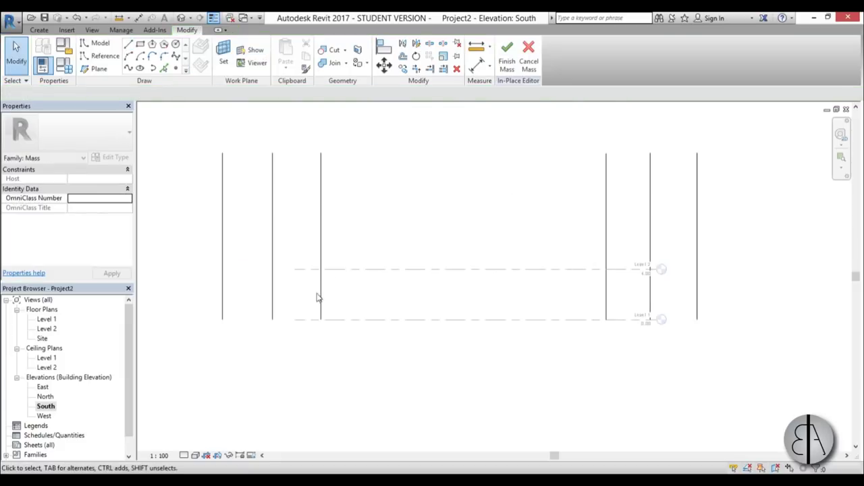
middle_drag(422, 334, 422, 335)
middle_drag(362, 297, 360, 297)
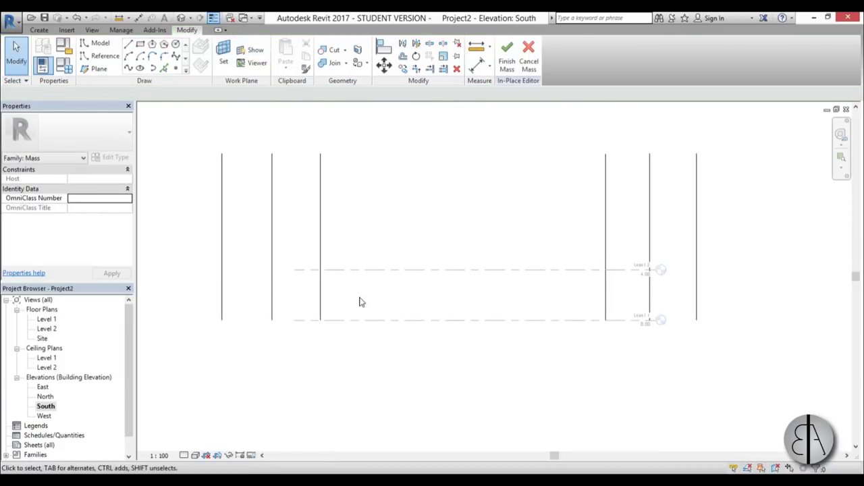
click(100, 44)
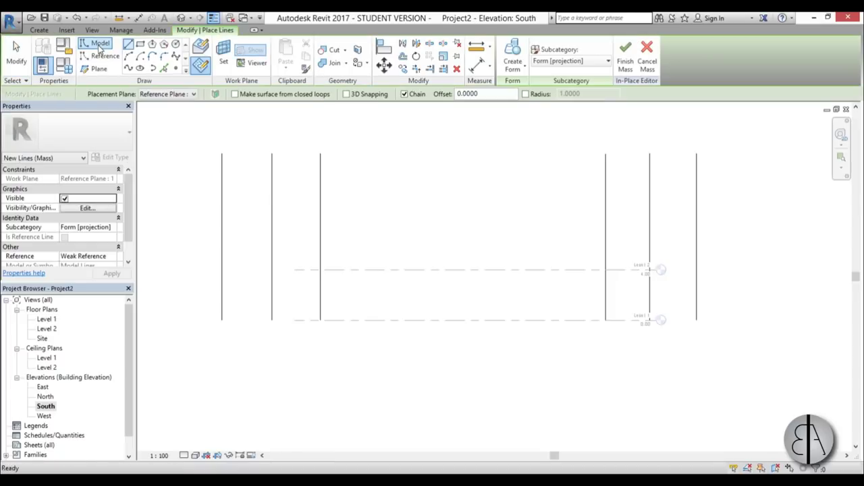
click(200, 67)
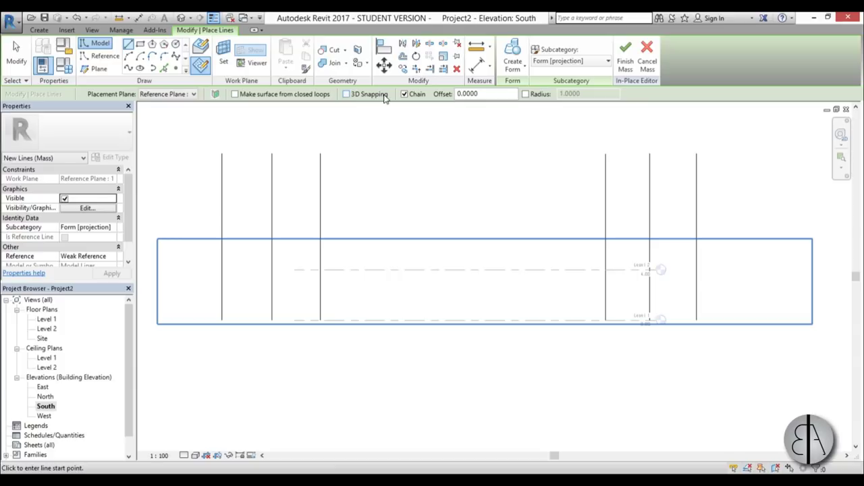
click(176, 60)
click(176, 95)
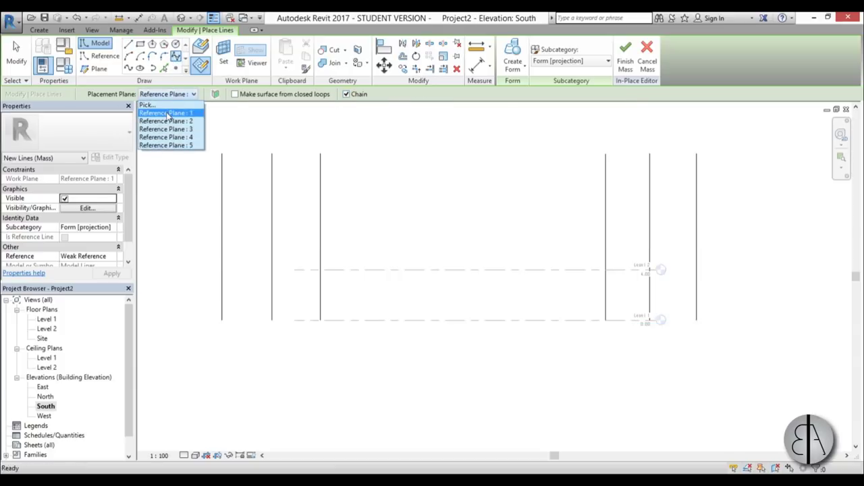
click(166, 113)
click(320, 321)
scroll(332, 322, up, 2)
click(504, 321)
middle_drag(444, 347, 244, 338)
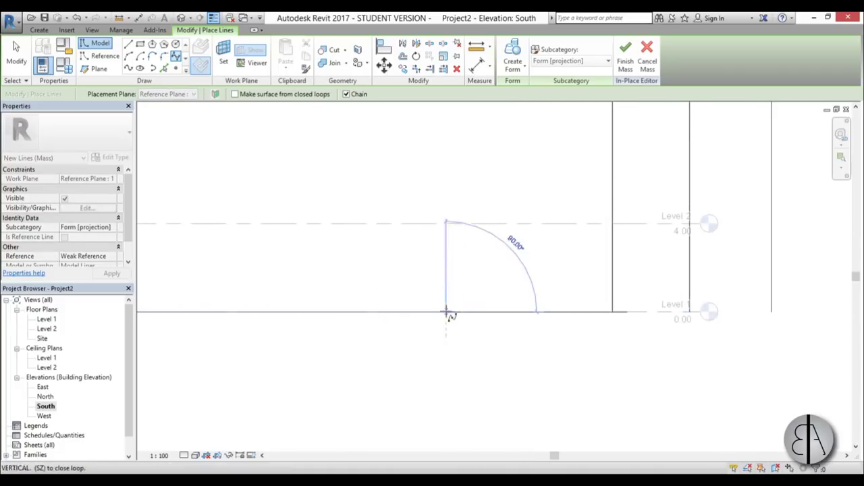
click(613, 312)
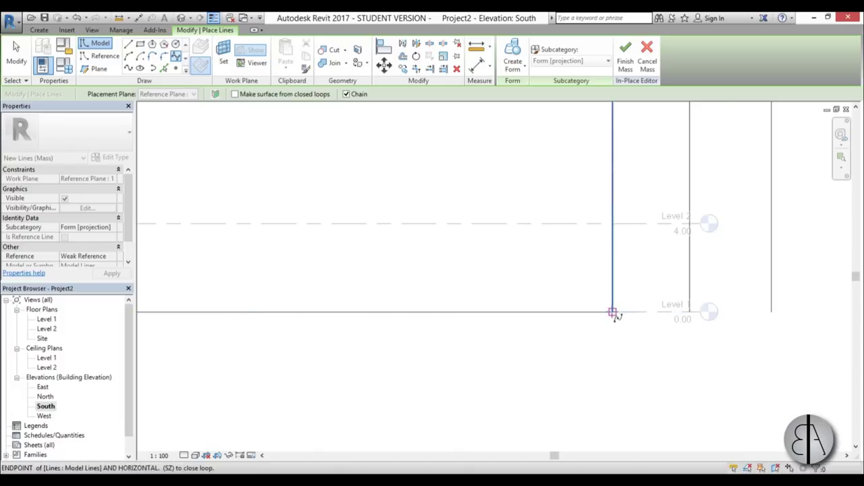
scroll(600, 353, down, 3)
click(16, 54)
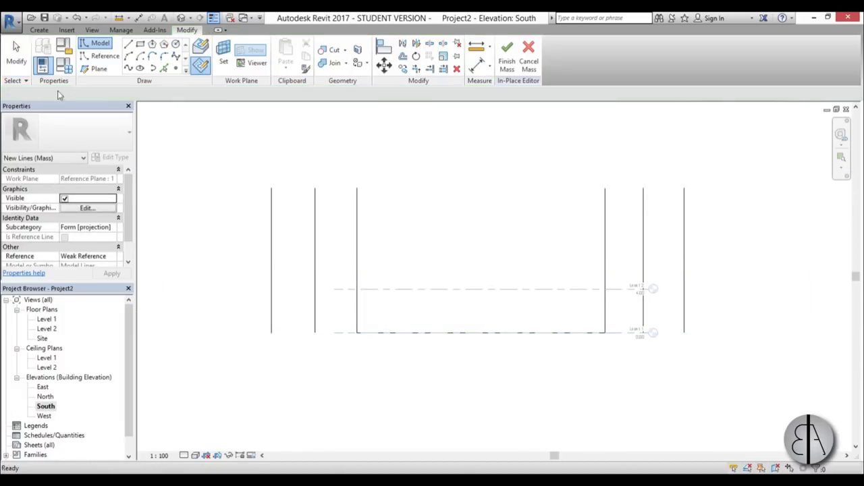
Draw an arched model spline on Reference Plane : 2 between the bases of the two middle vertical lines, peaking below Level 2
click(177, 57)
click(181, 94)
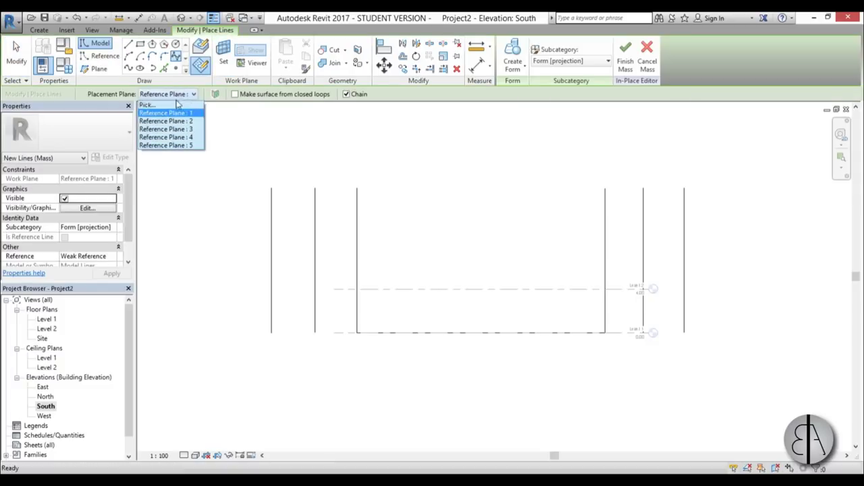
click(166, 121)
scroll(317, 338, up, 2)
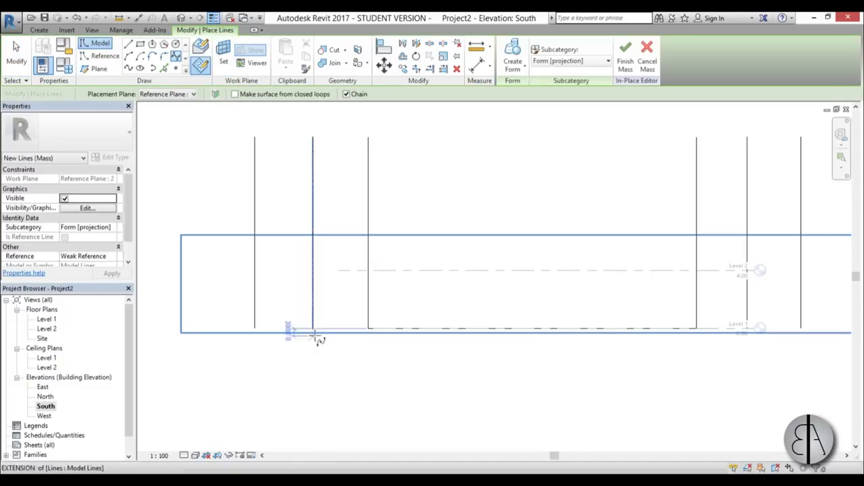
scroll(317, 333, up, 2)
click(312, 329)
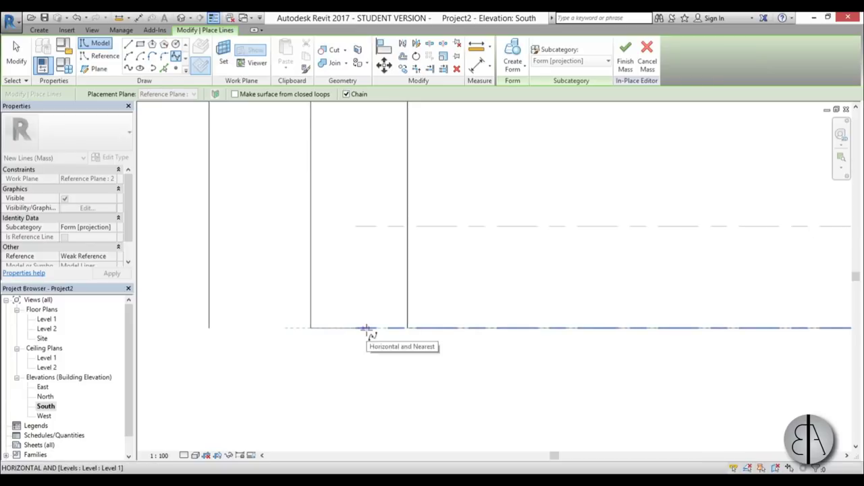
middle_drag(540, 282, 347, 287)
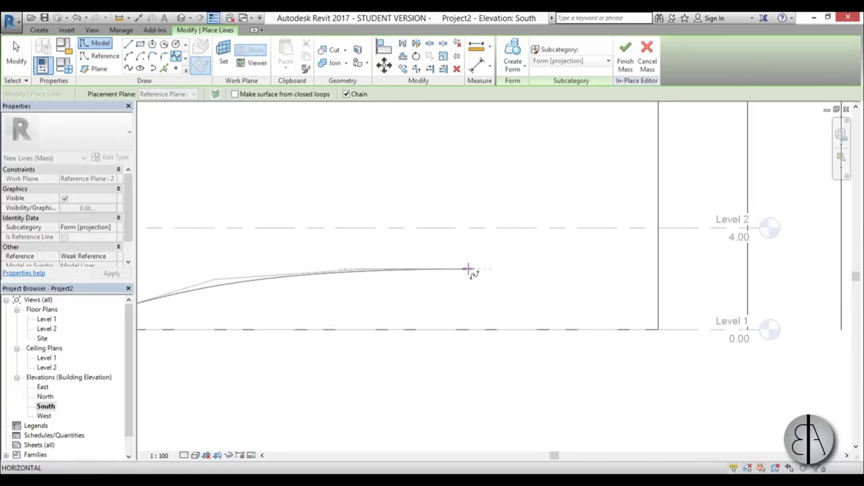
middle_drag(562, 274, 384, 285)
click(427, 278)
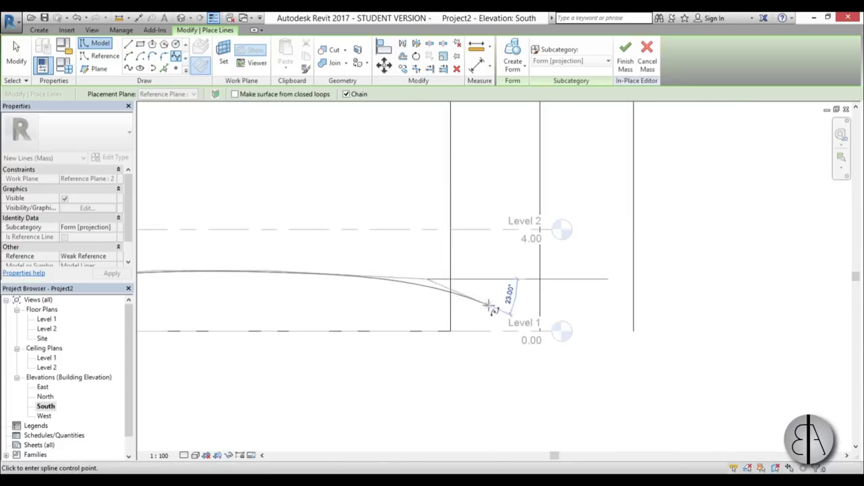
click(540, 331)
middle_drag(392, 273, 585, 290)
click(16, 52)
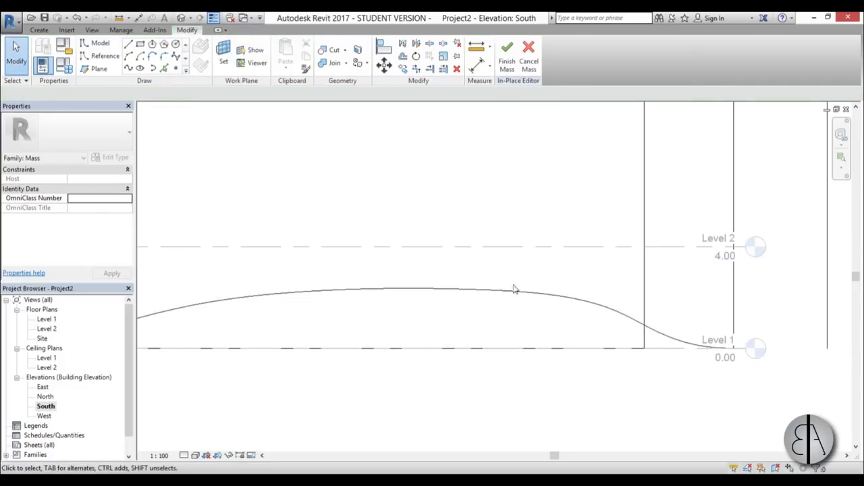
Lower the upper control points of the Reference Plane : 2 spline slightly to even out its arch
click(559, 296)
scroll(611, 252, down, 2)
drag(618, 285, 590, 301)
drag(497, 281, 496, 292)
mouse_move(414, 280)
mouse_down()
mouse_move(403, 286)
mouse_move(412, 288)
mouse_up()
drag(300, 289, 306, 295)
click(471, 274)
scroll(471, 274, down, 2)
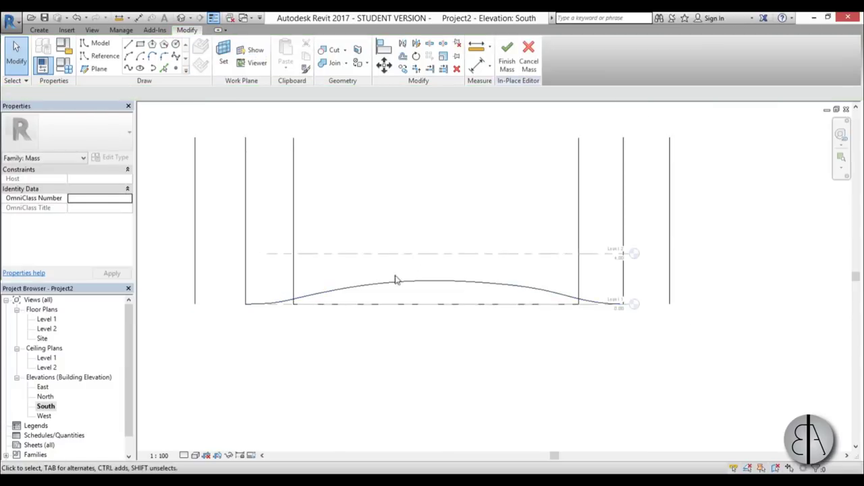
Draw an arched model spline on Reference Plane : 3 between the bases of the two outermost vertical lines, cresting at about Level 2
middle_drag(374, 296, 391, 295)
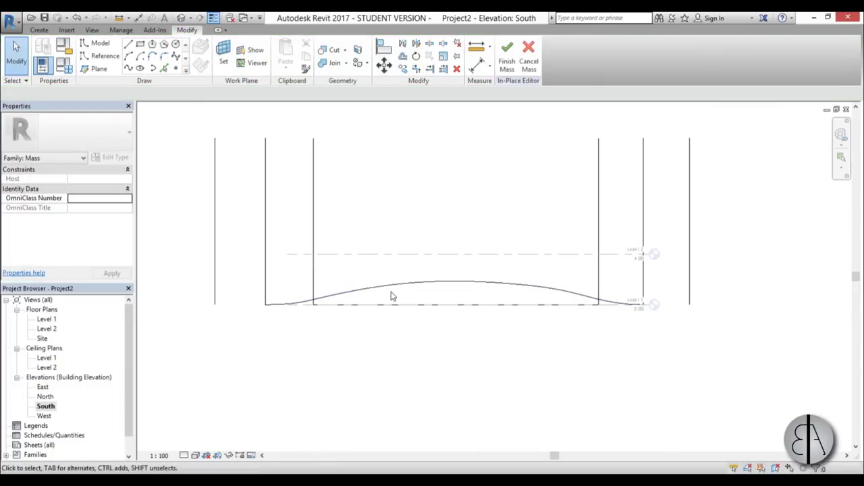
click(92, 47)
click(176, 94)
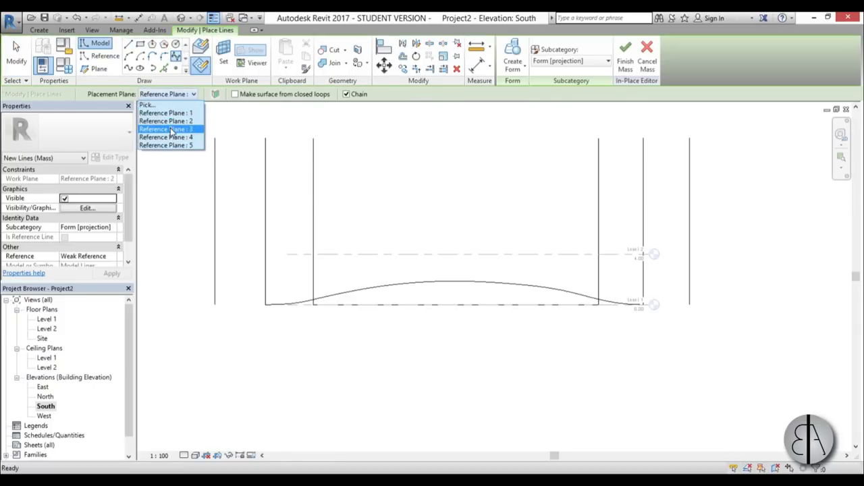
click(173, 129)
scroll(334, 287, up, 1)
click(177, 311)
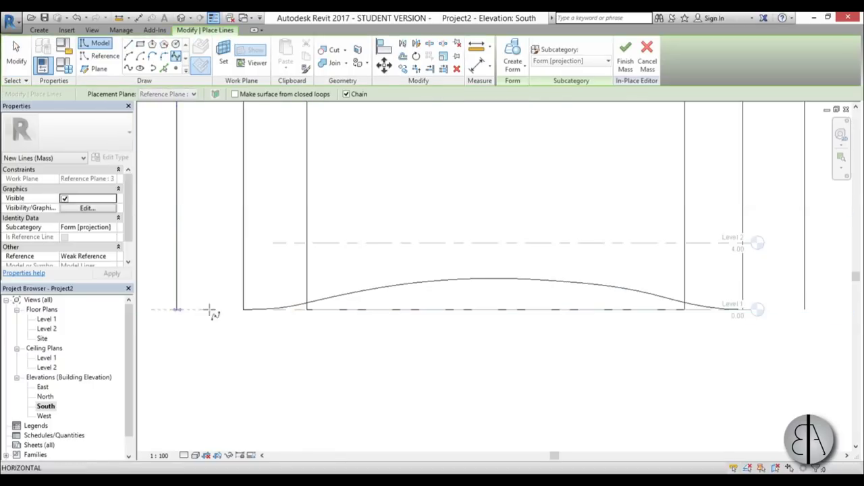
click(289, 297)
click(378, 259)
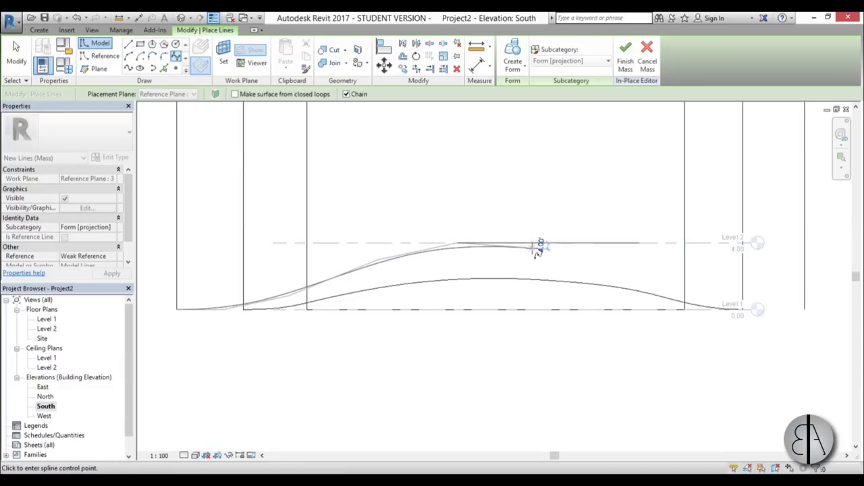
click(559, 242)
click(608, 261)
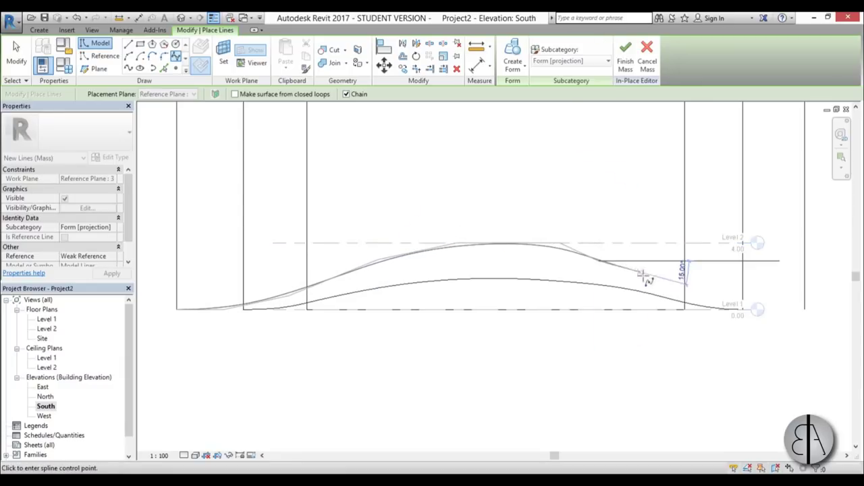
middle_drag(646, 279, 459, 277)
click(500, 282)
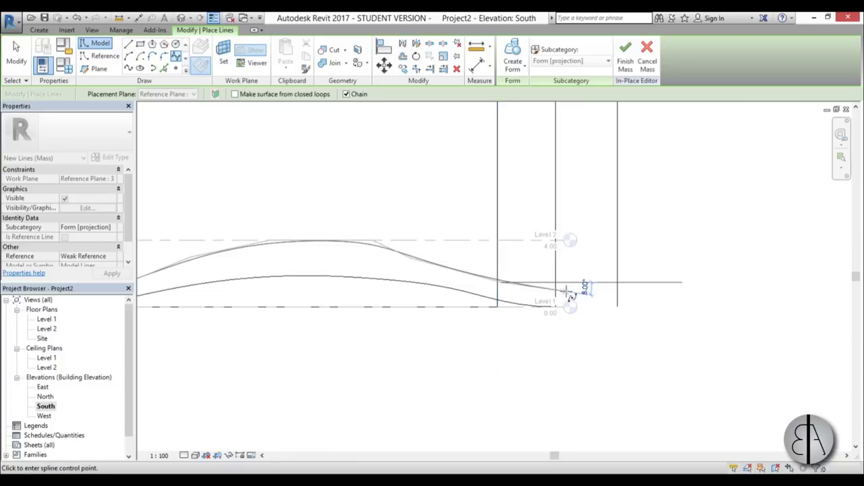
click(616, 306)
key(Escape)
key(Escape)
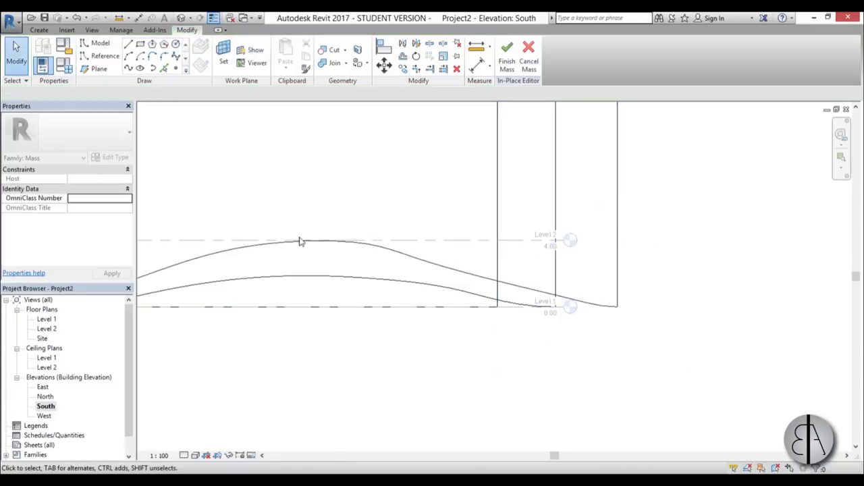
Move the upper control points of the Reference Plane : 3 spline to form a smooth, symmetrical crest slightly below Level 2
click(317, 251)
drag(270, 243, 450, 267)
scroll(341, 277, down, 1)
middle_drag(340, 277, 486, 266)
drag(355, 249, 359, 255)
drag(424, 239, 430, 245)
drag(512, 245, 512, 247)
key(Escape)
key(Escape)
middle_drag(469, 218, 404, 217)
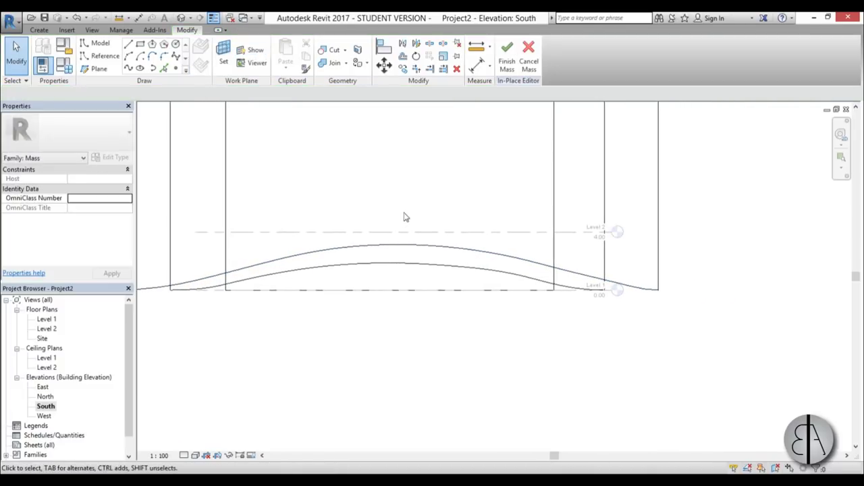
Flatten the right-hand end of the Reference Plane : 3 spline by aligning its nearest control point with Level 1
click(647, 288)
scroll(638, 287, up, 3)
drag(590, 285, 548, 270)
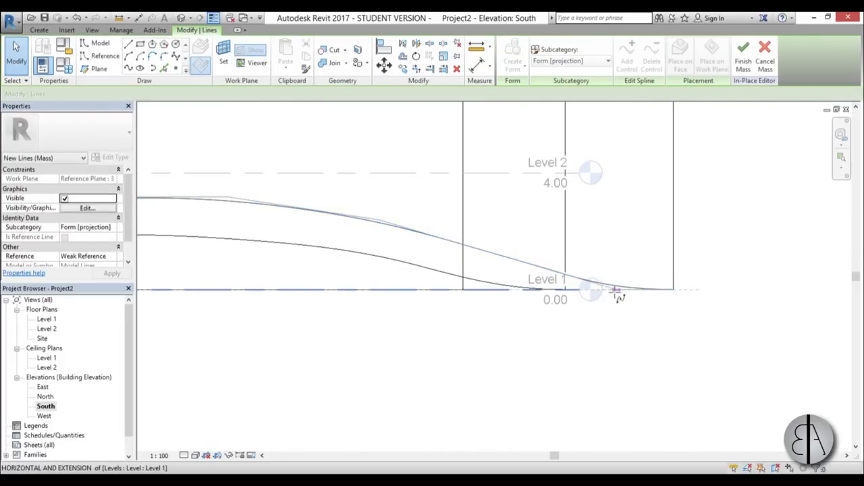
click(640, 326)
scroll(615, 318, down, 3)
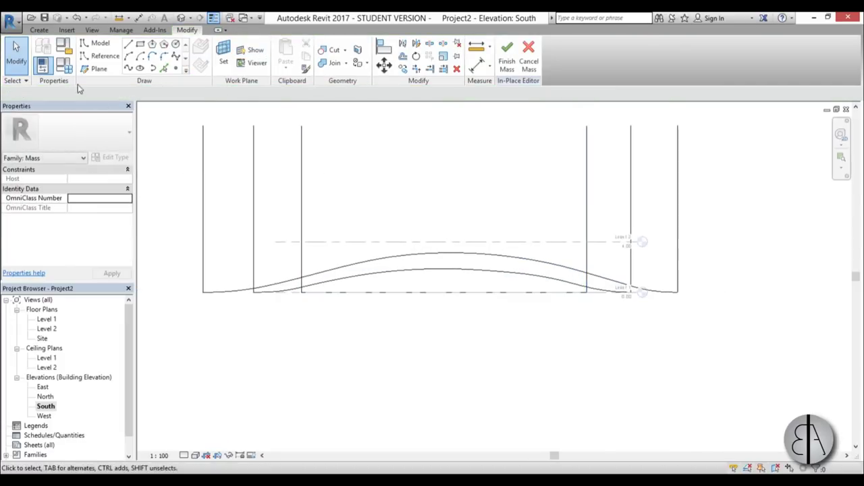
Draw an arched model spline on Reference Plane : 4 between the middle vertical lines' bases, closely following the Reference Plane : 2 curve
click(97, 56)
click(100, 42)
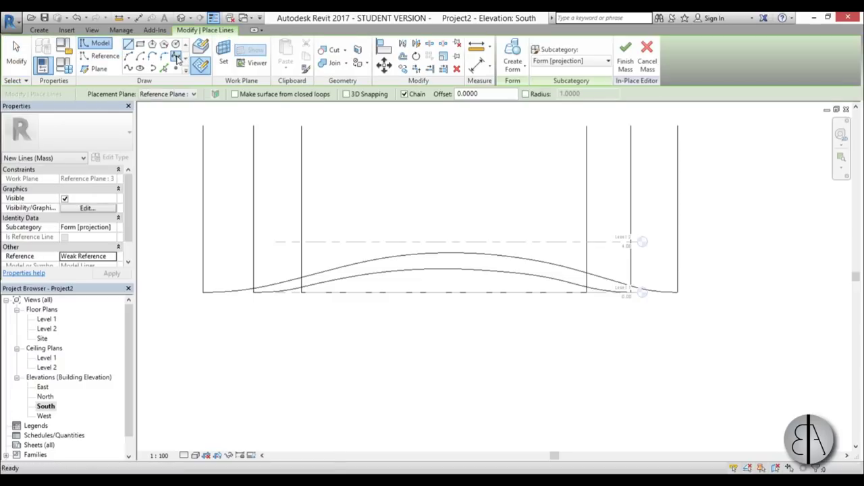
click(170, 95)
click(165, 137)
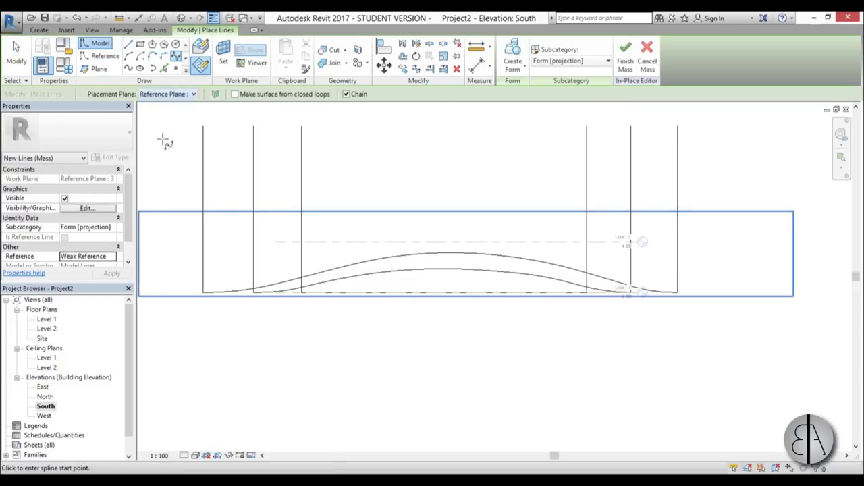
scroll(363, 318, up, 2)
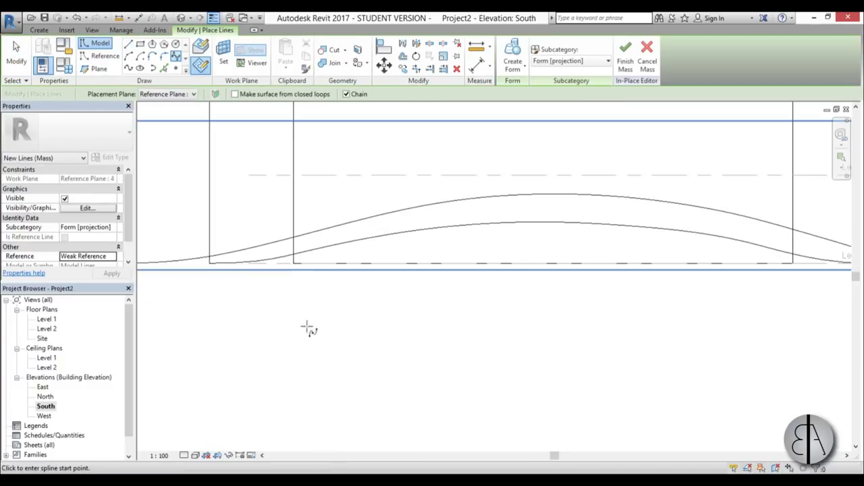
click(210, 264)
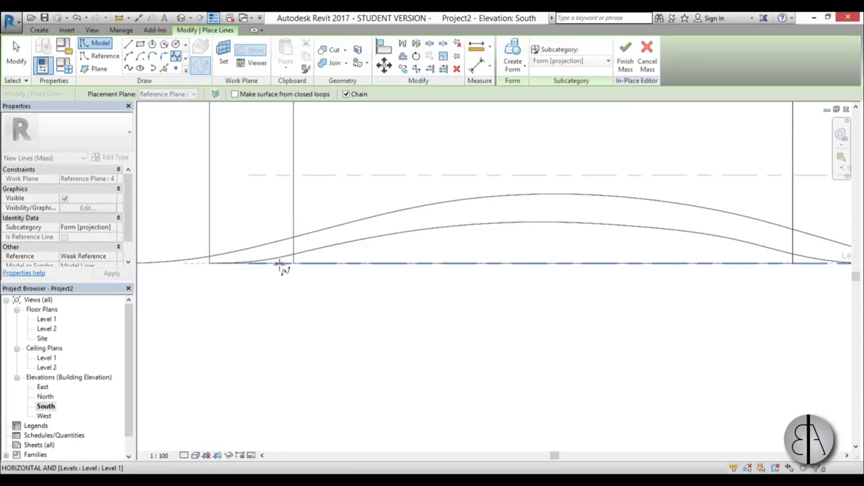
click(280, 265)
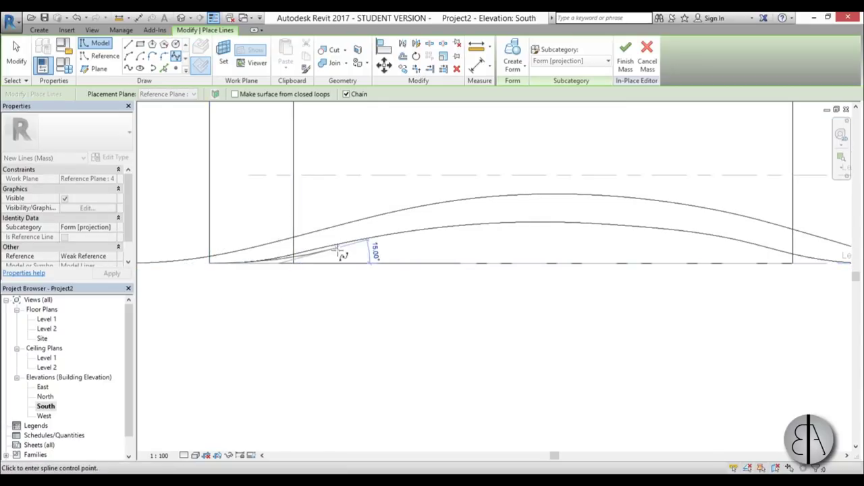
click(344, 250)
click(423, 227)
click(499, 219)
middle_drag(631, 234, 304, 243)
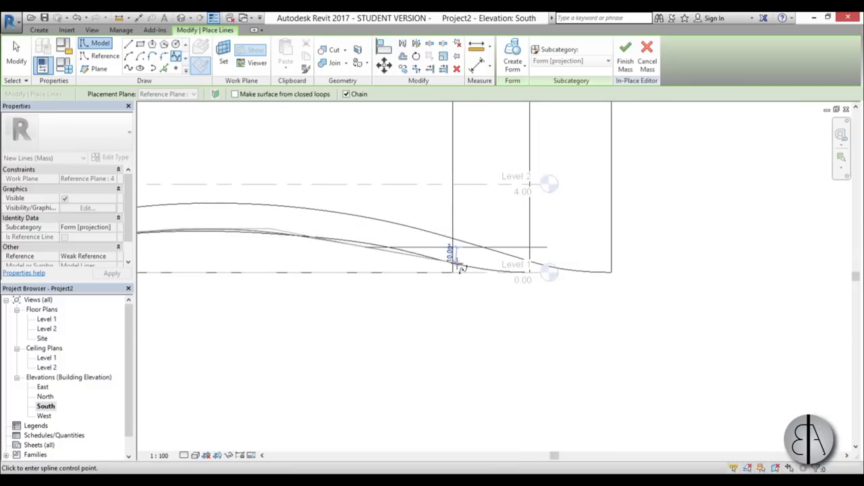
click(530, 272)
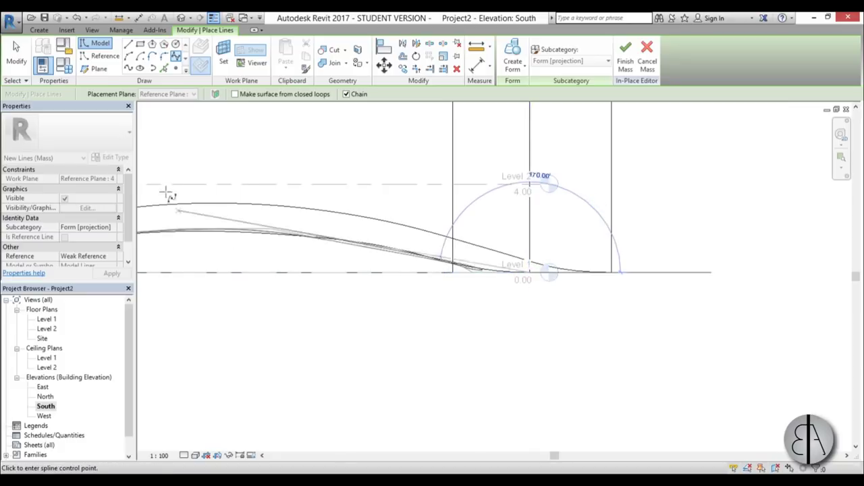
click(16, 54)
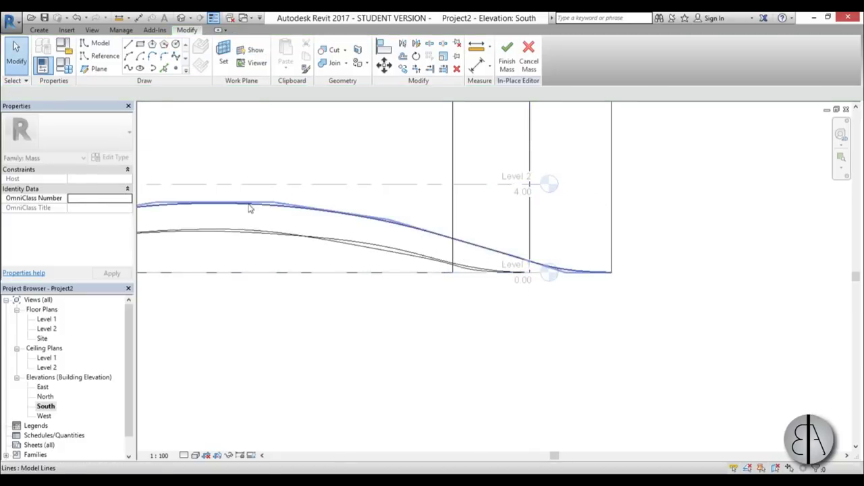
Draw a straight model spline along Level 1 on Reference Plane : 5, between the bases of the two innermost vertical lines
click(172, 56)
click(167, 93)
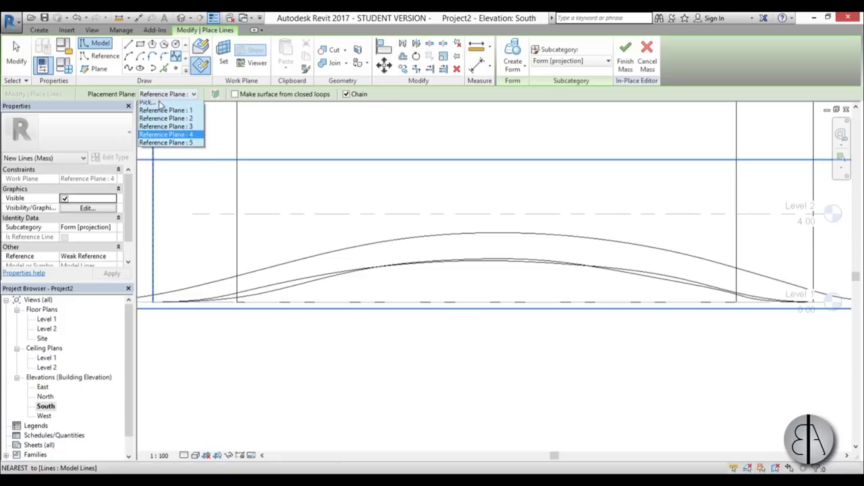
click(162, 146)
click(236, 302)
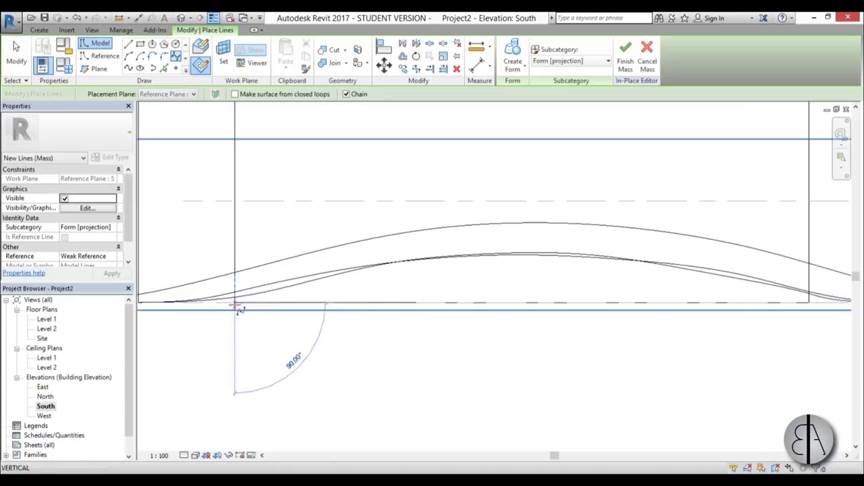
click(585, 302)
middle_drag(466, 312, 180, 310)
click(371, 301)
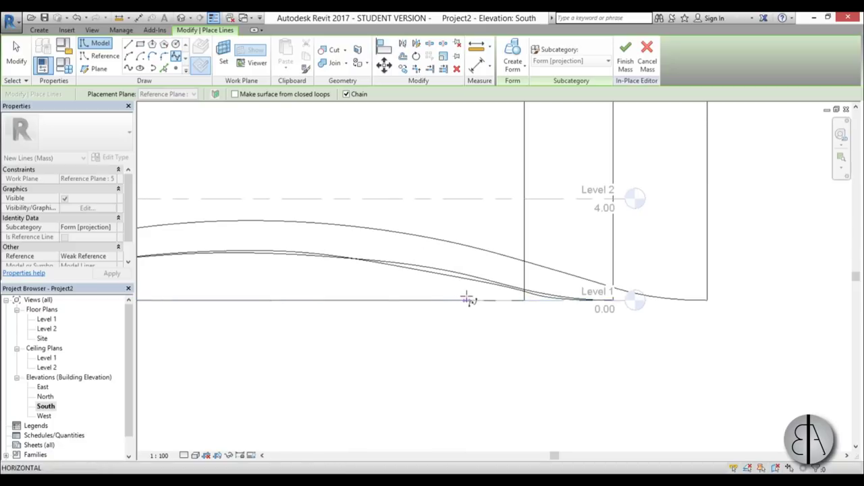
click(526, 301)
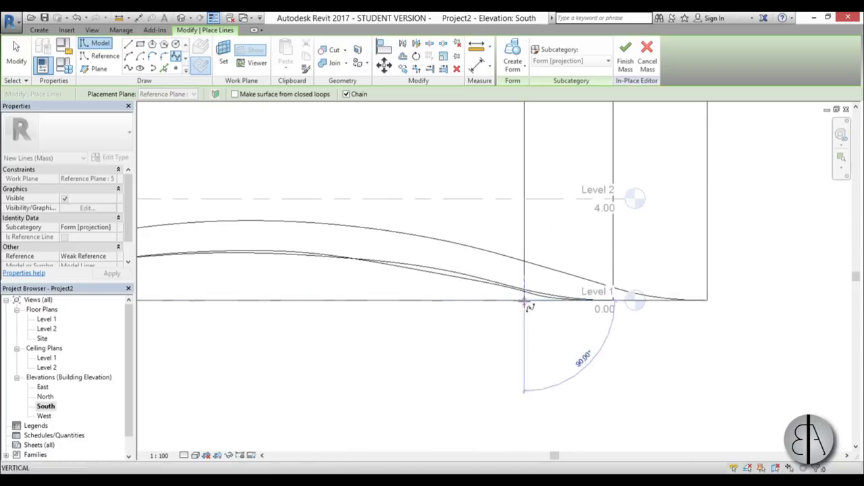
click(17, 54)
Delete all six vertical guide lines on Reference Plane : 1 in the 3D view
click(181, 18)
shift+middle_drag(409, 218, 517, 218)
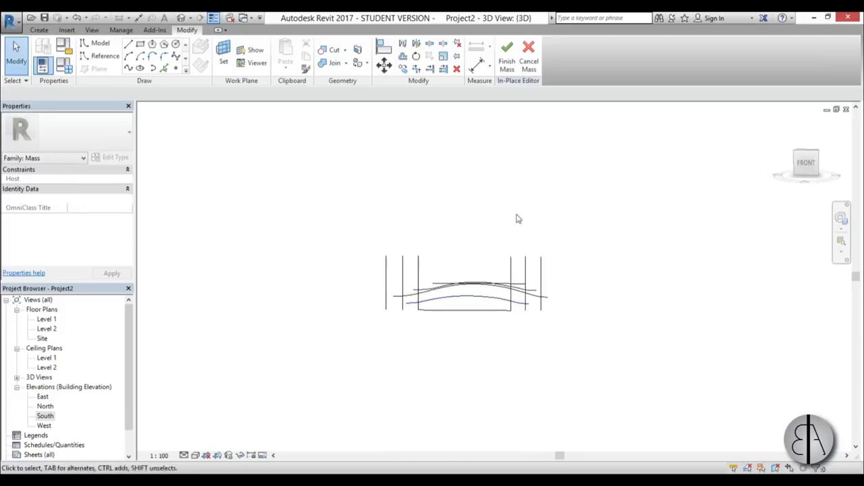
click(511, 273)
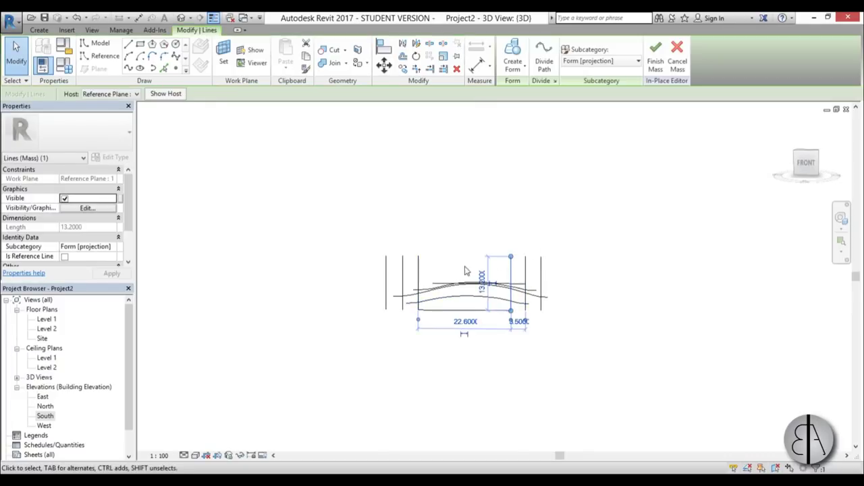
ctrl+click(420, 264)
ctrl+click(403, 264)
ctrl+click(387, 266)
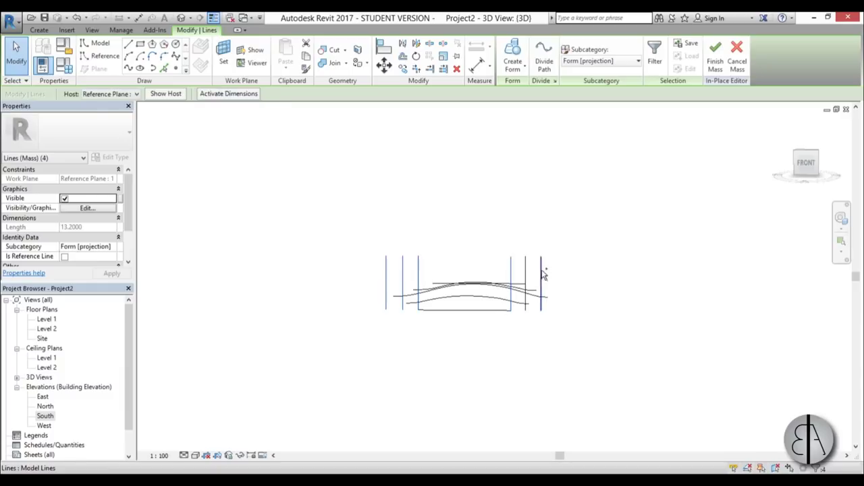
ctrl+click(540, 273)
shift+middle_drag(613, 268, 558, 323)
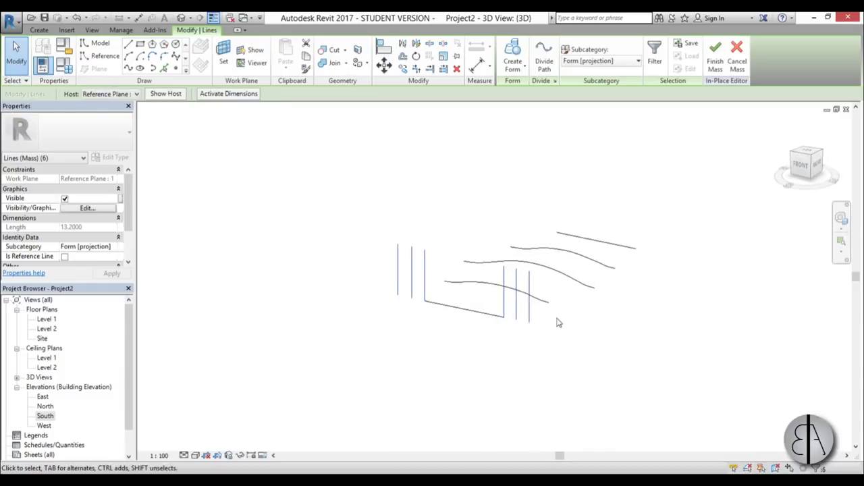
click(606, 348)
Create a form through the five profile curves and switch the 3D view to a shaded visual style
drag(655, 367, 428, 241)
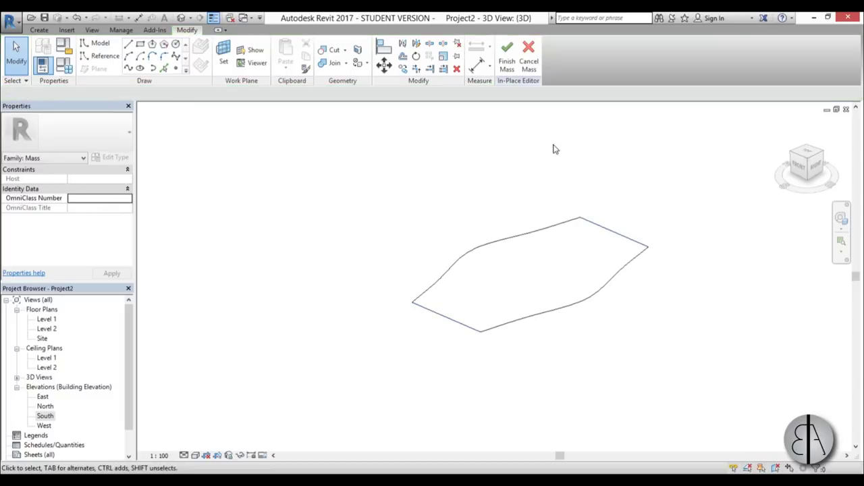
scroll(665, 277, up, 2)
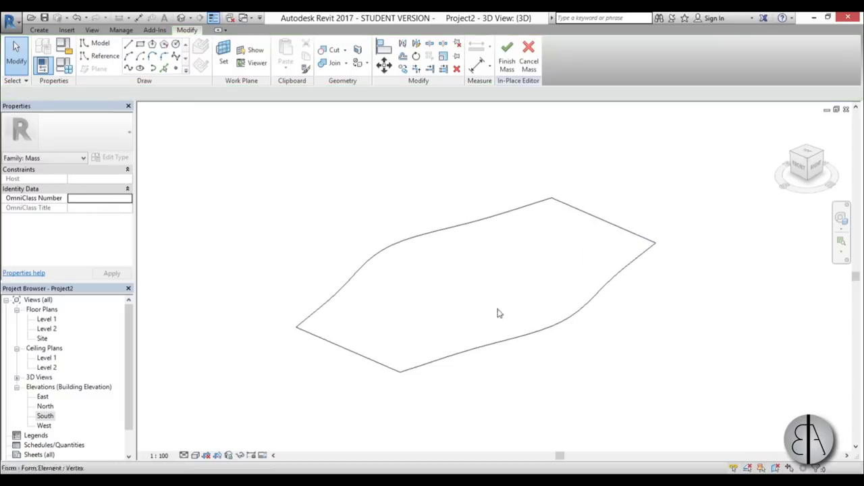
click(206, 458)
click(228, 433)
mouse_move(423, 386)
shift+middle_down()
mouse_move(528, 295)
mouse_move(517, 282)
mouse_move(461, 328)
mouse_move(463, 284)
mouse_move(440, 340)
mouse_move(493, 372)
mouse_move(457, 364)
shift+middle_up()
Finish the mass and start a Roof by Face on its surface with Basic Roof Generic - 400mm at Level 2
click(507, 54)
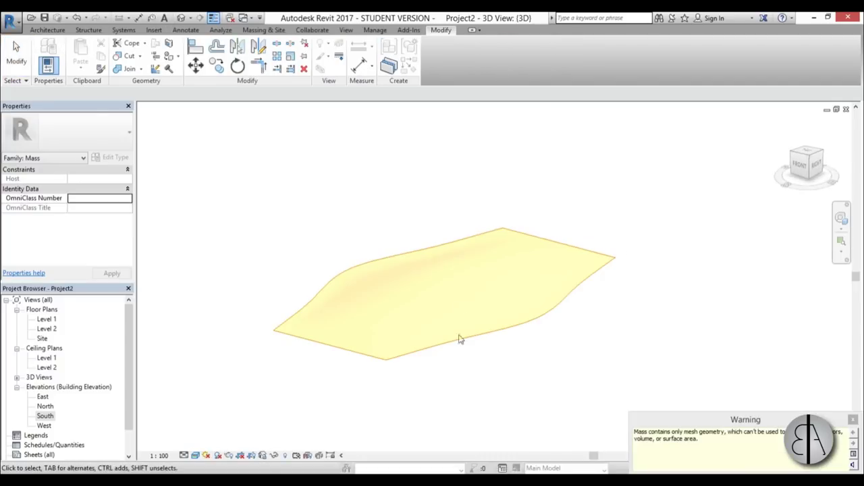
click(555, 345)
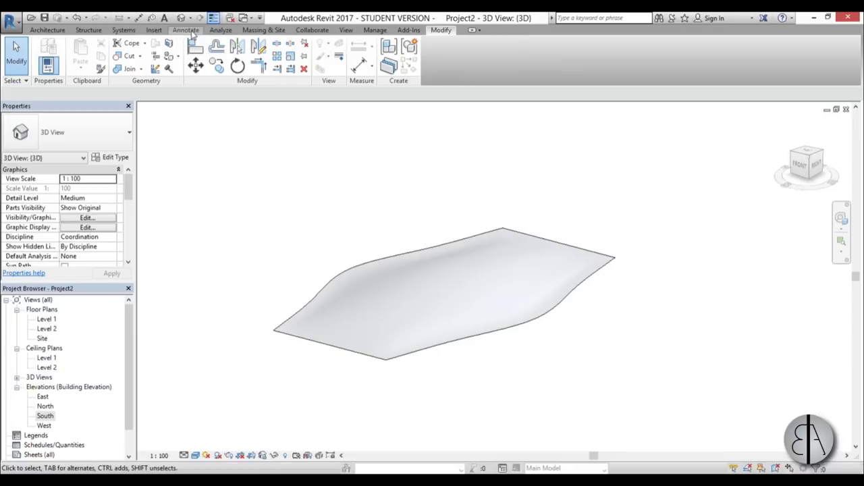
click(260, 30)
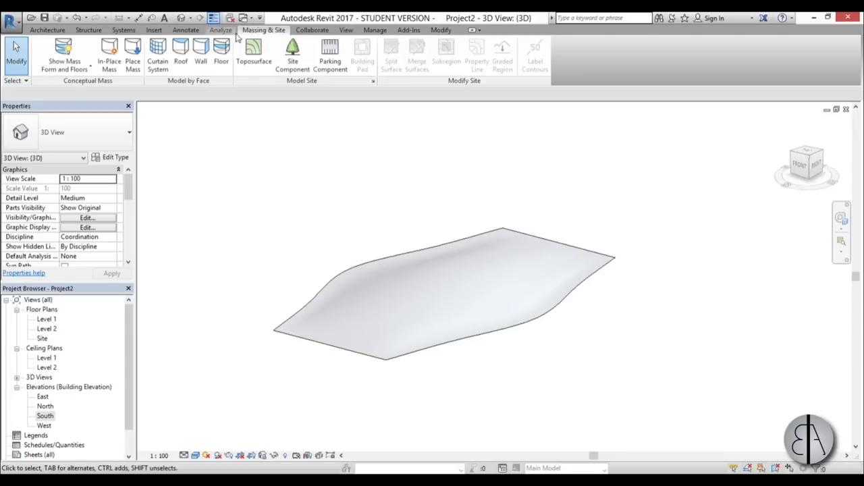
click(181, 54)
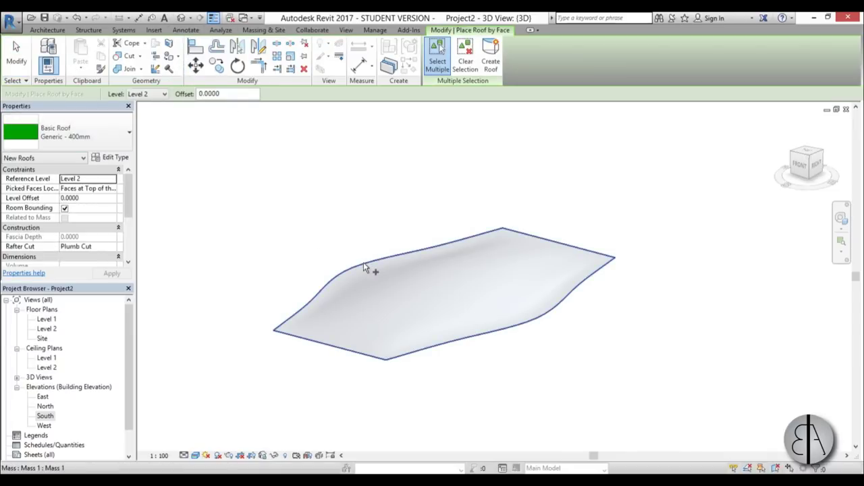
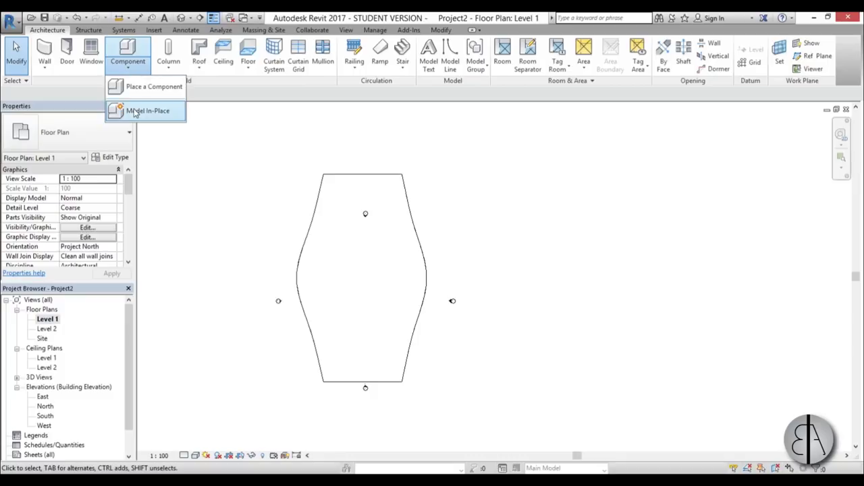
Start an in-place model in the Generic Models category with the name Generic Models 1
click(136, 111)
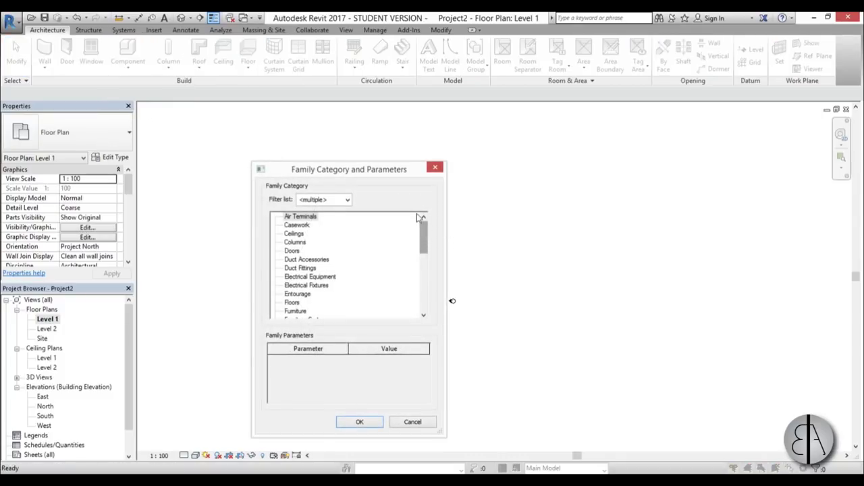
drag(377, 168, 638, 135)
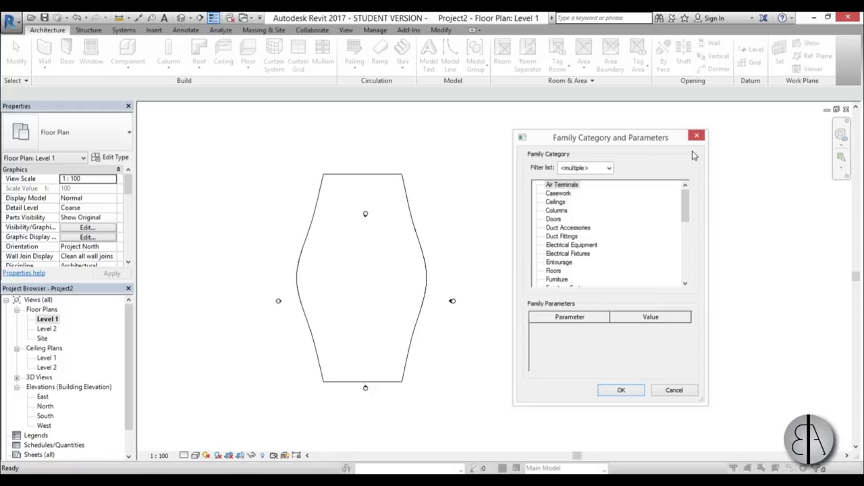
drag(684, 210, 688, 218)
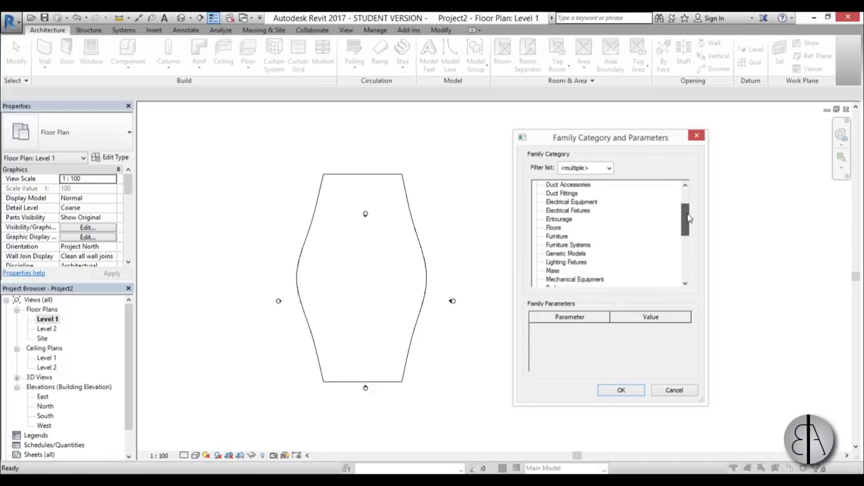
double_click(567, 253)
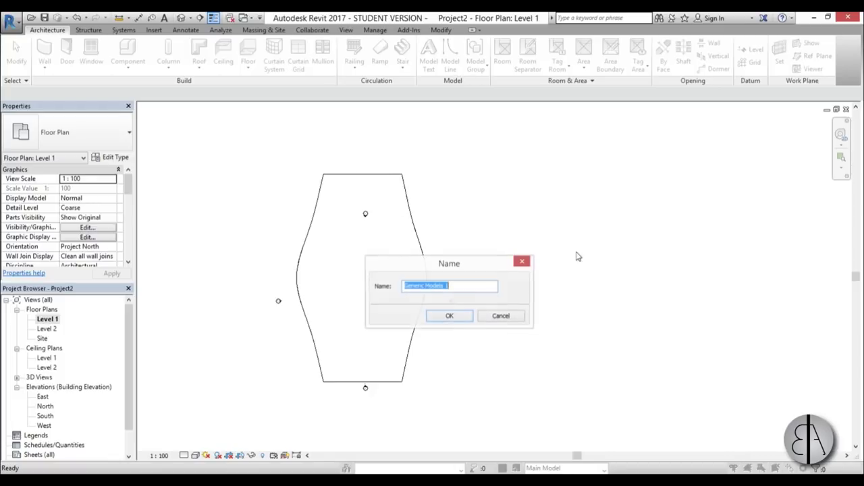
click(449, 316)
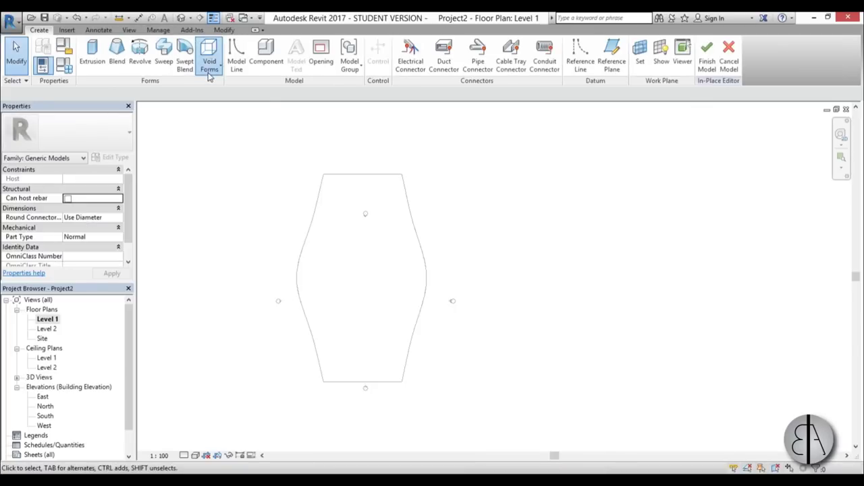
Start a void extrusion, sketching a vertical line about 25 m long from below the outline and a connected line about 30 m long rising across its right edge
click(210, 75)
click(218, 87)
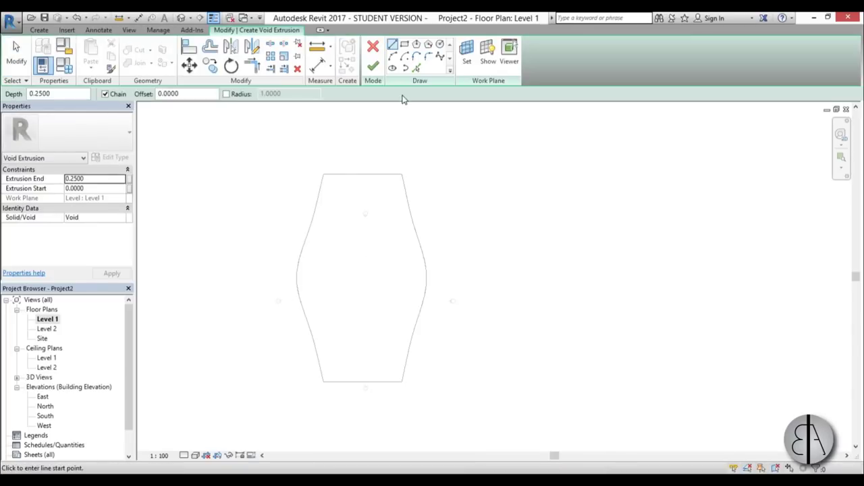
click(364, 399)
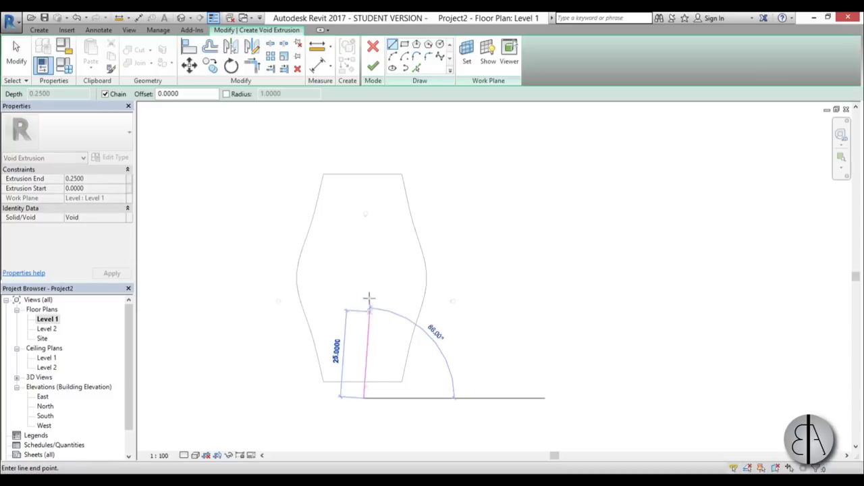
click(364, 308)
click(452, 253)
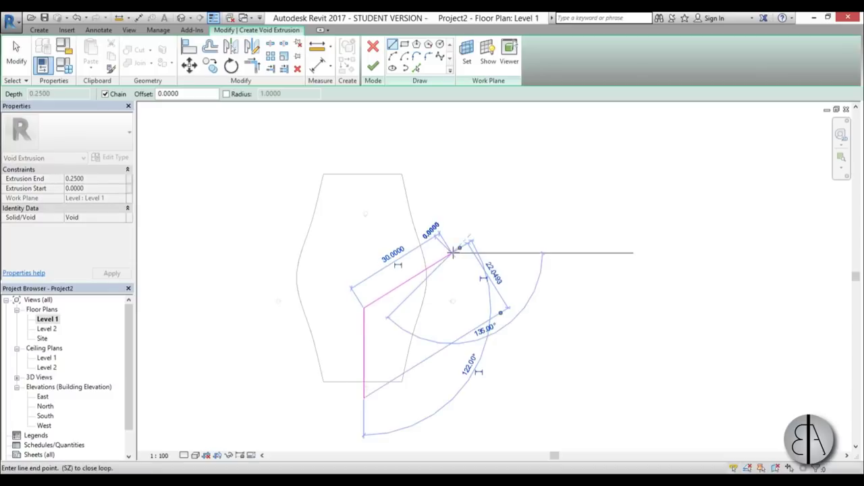
key(Escape)
Lengthen the vertical line upward and sketch a line from its new top end past the right edge, parallel to the existing angled line
scroll(370, 307, up, 1)
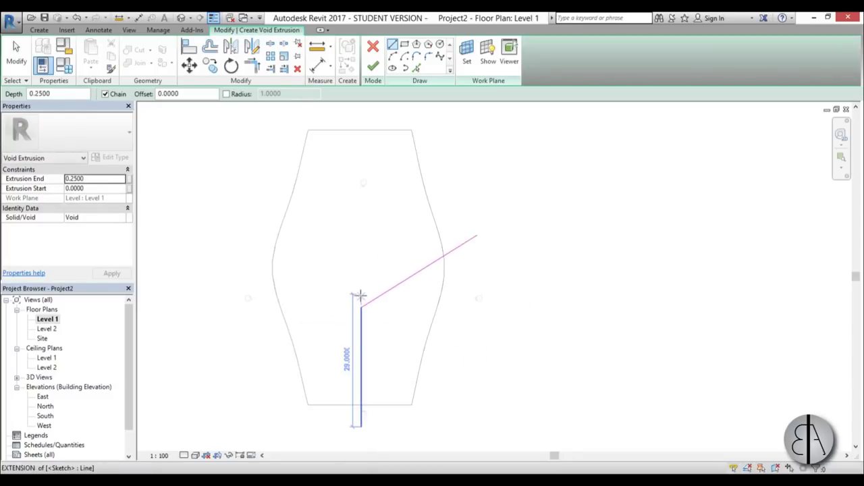
key(Escape)
click(361, 307)
drag(361, 307, 361, 225)
click(394, 45)
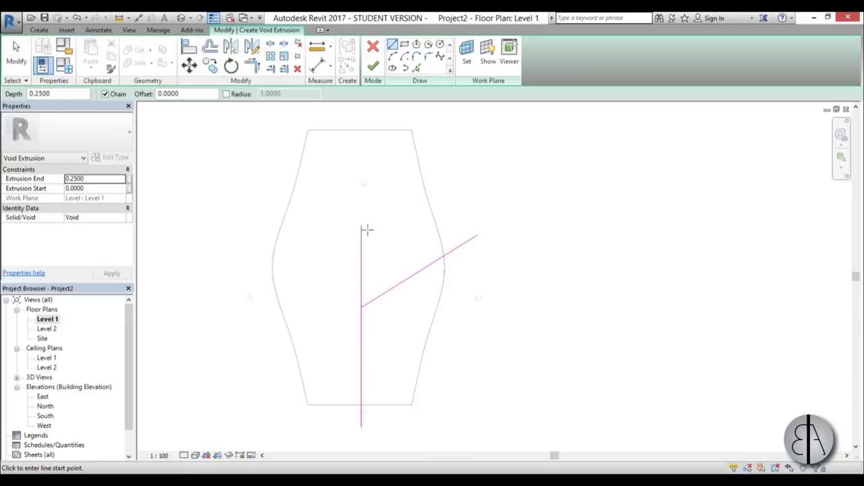
click(361, 224)
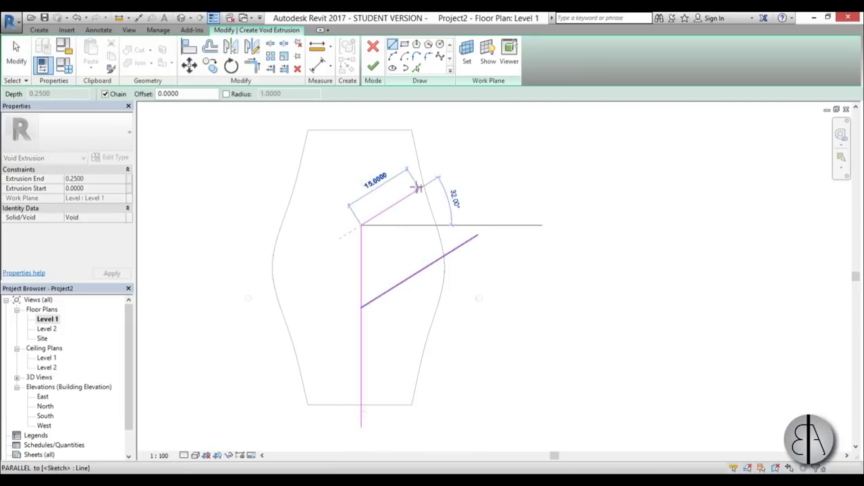
click(453, 166)
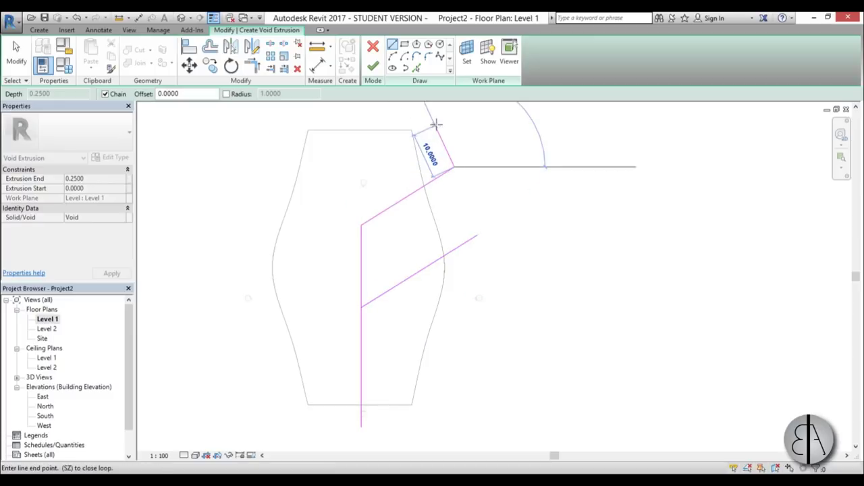
key(Escape)
Sketch a parallel line about 28 m long, offset about 3 m above the upper angled line and ending left of the vertical line
click(445, 159)
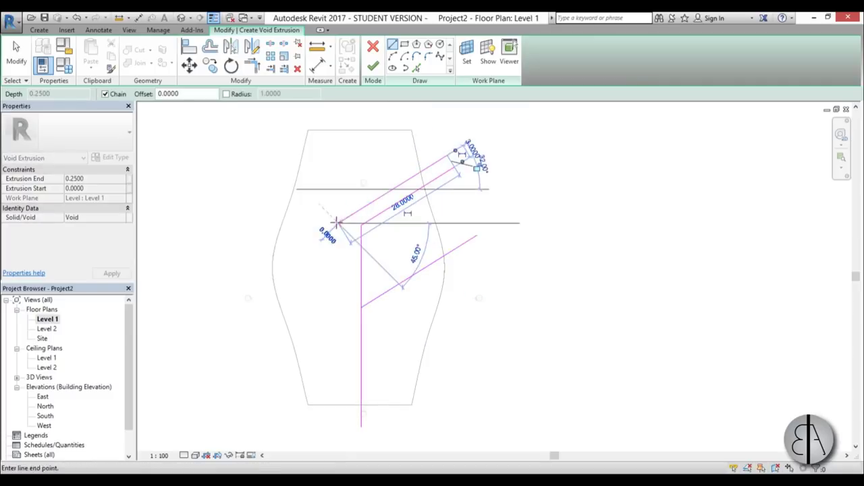
click(338, 222)
key(Escape)
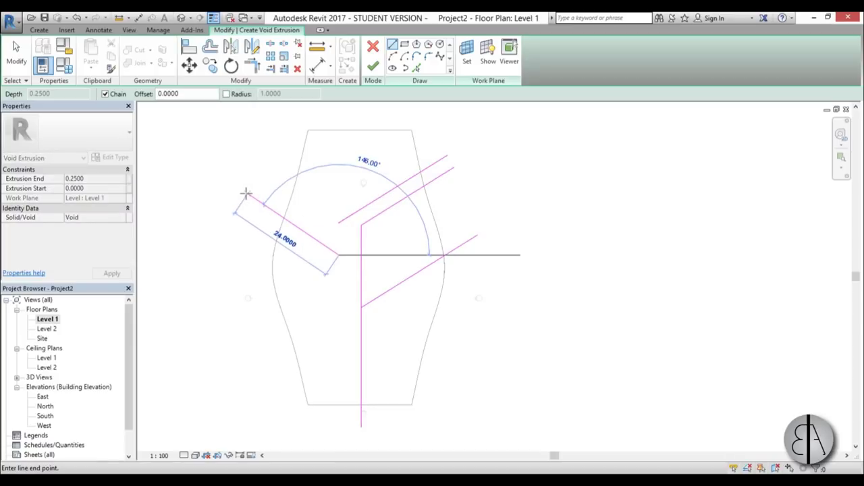
Sketch two closely spaced parallel lines sloping across the outline's left edge toward the vertical line, the lower one about 24 m long
click(248, 194)
key(Escape)
click(257, 179)
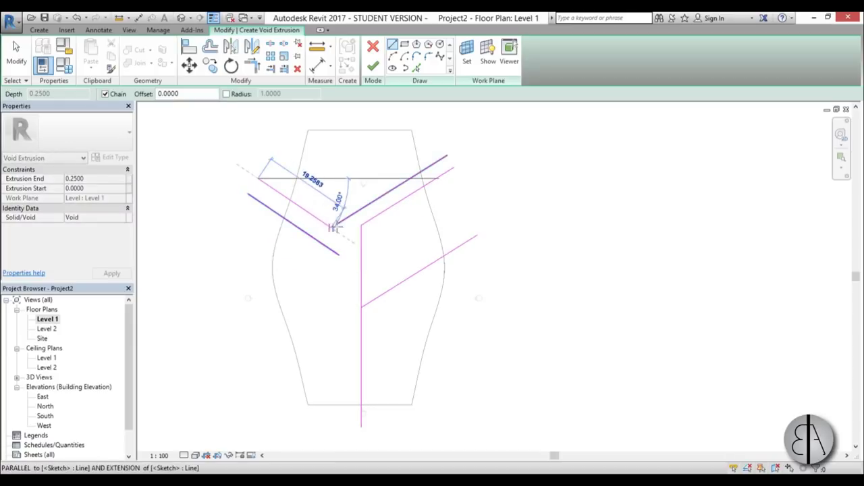
click(348, 237)
key(Escape)
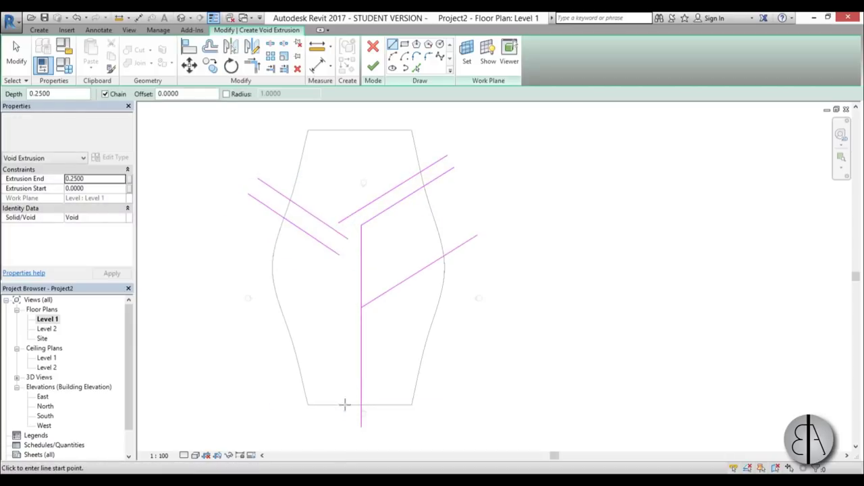
Sketch a short vertical line just right of the long vertical one, rising from the lower angled line
click(373, 303)
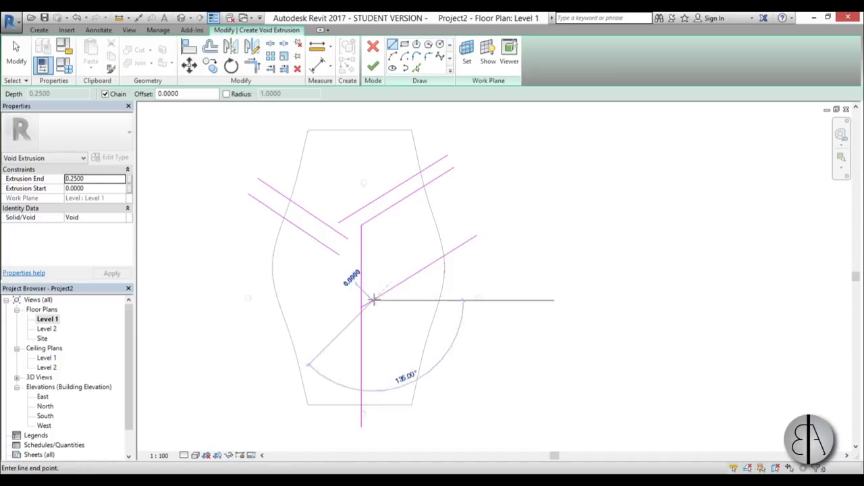
click(372, 247)
key(Escape)
key(Escape)
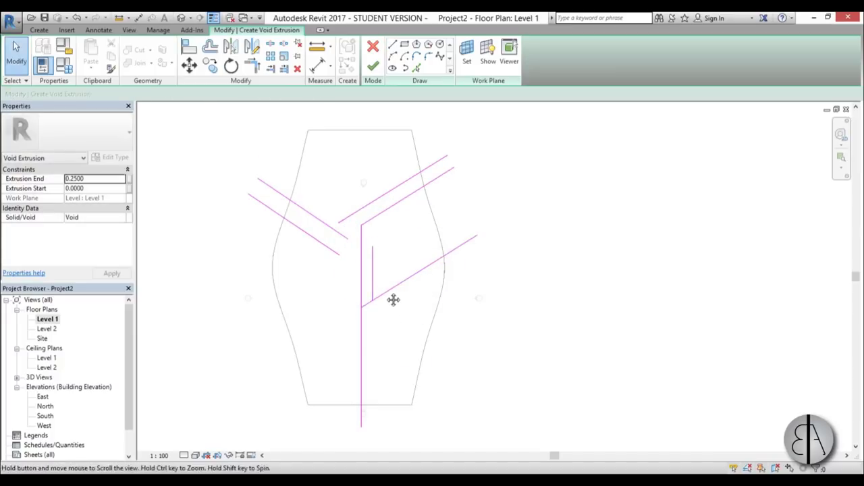
Extend the lower angled line down past the outline's left edge, keeping its angle
middle_drag(394, 300, 395, 275)
click(378, 270)
mouse_move(363, 285)
mouse_down()
mouse_move(276, 331)
mouse_move(279, 344)
mouse_up()
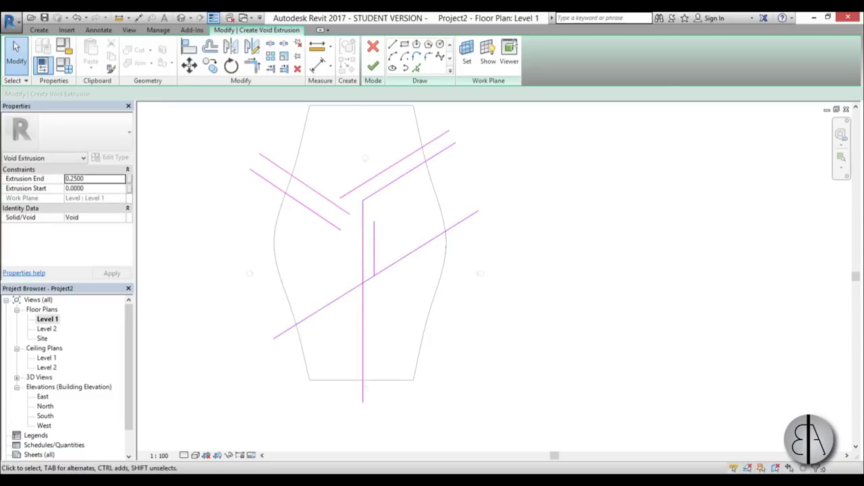
Sketch a parallel line just below the extended angled line, from outside the outline's left edge to just short of the long vertical line
click(393, 46)
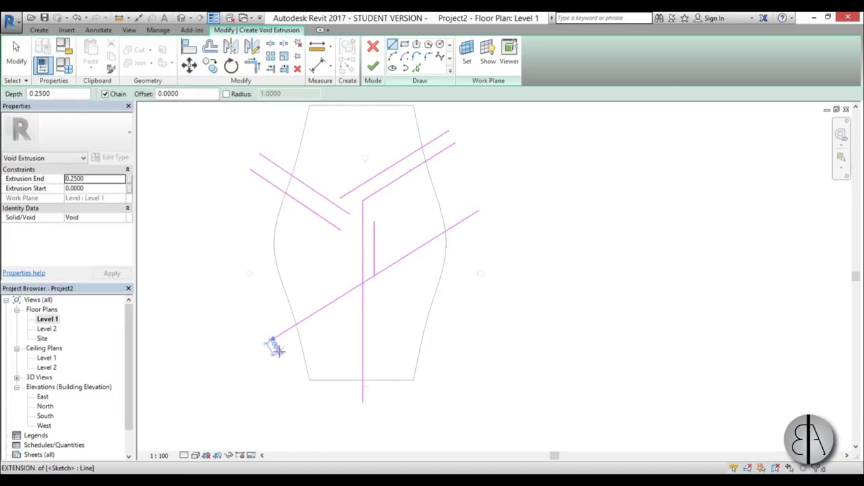
click(279, 350)
click(354, 305)
key(Escape)
key(Escape)
scroll(388, 304, up, 1)
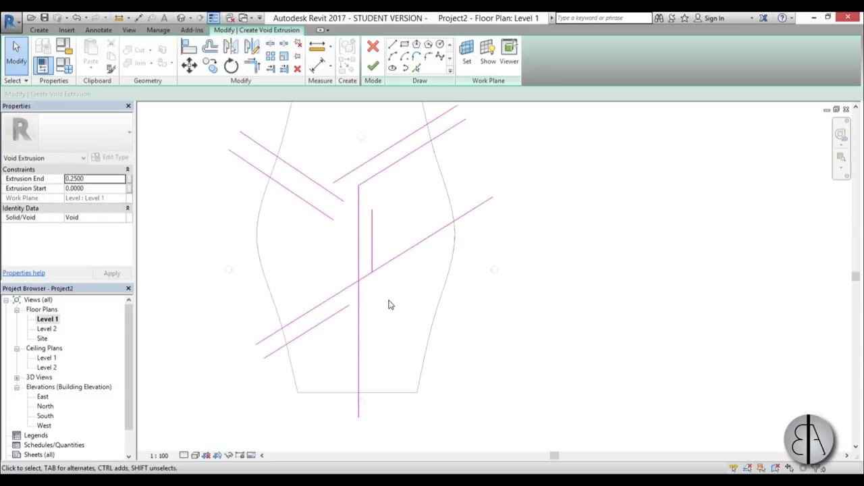
Split the long vertical line and the lower angled line where they cross
key(l)
key(Escape)
key(l)
key(Escape)
key(l)
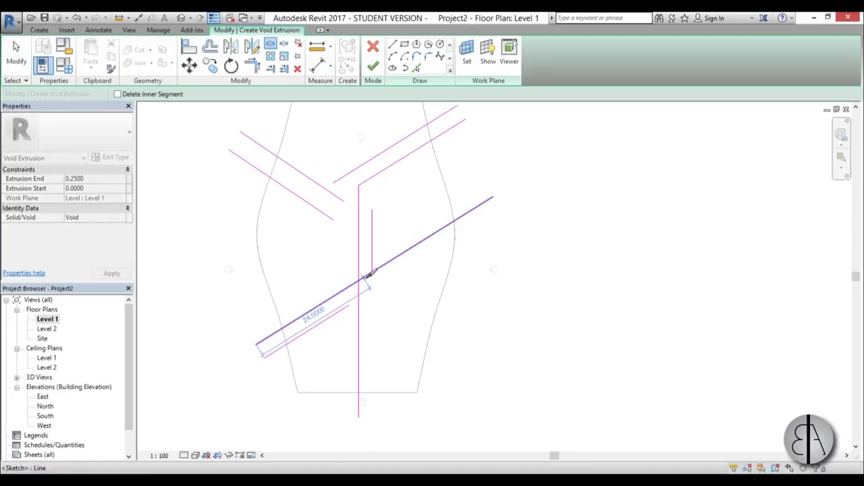
key(Escape)
Trim and extend the vertical and angled lines to corners so they form one continuous branching outline
key(t)
key(r)
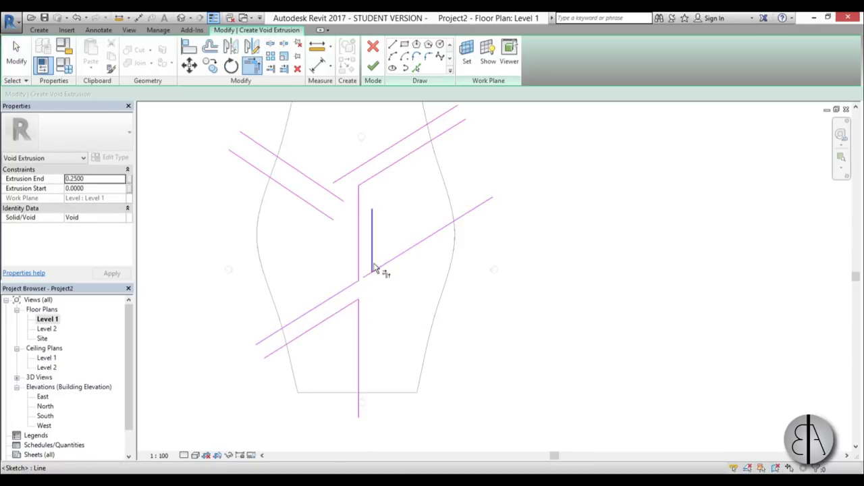
click(399, 165)
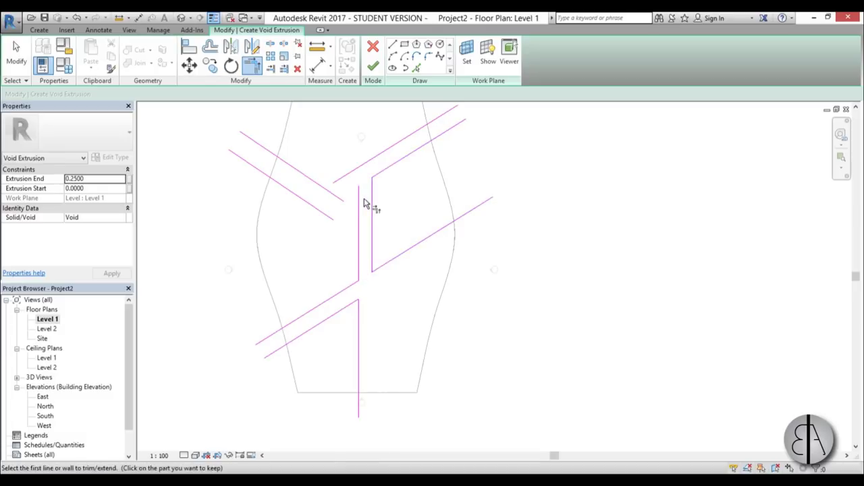
click(309, 182)
scroll(393, 218, down, 4)
key(Escape)
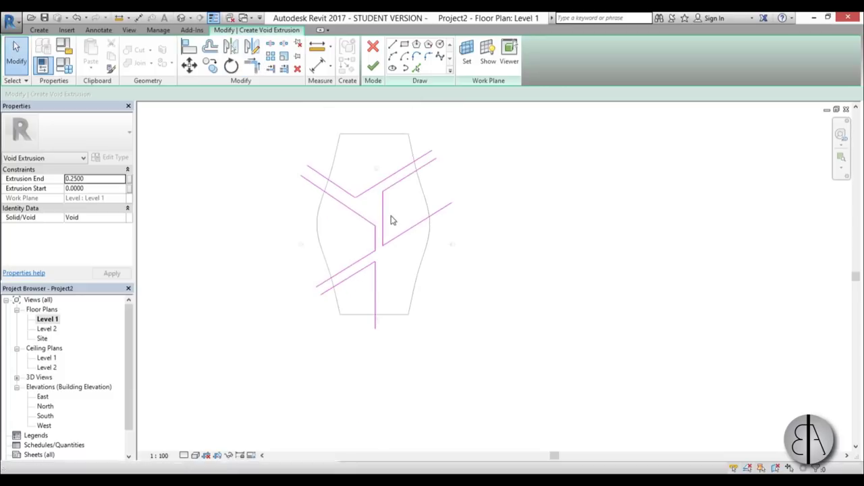
Close the open outer end of the upper-left branch with a short line between its two parallel lines
scroll(375, 216, up, 5)
scroll(362, 186, down, 3)
middle_drag(383, 206, 382, 206)
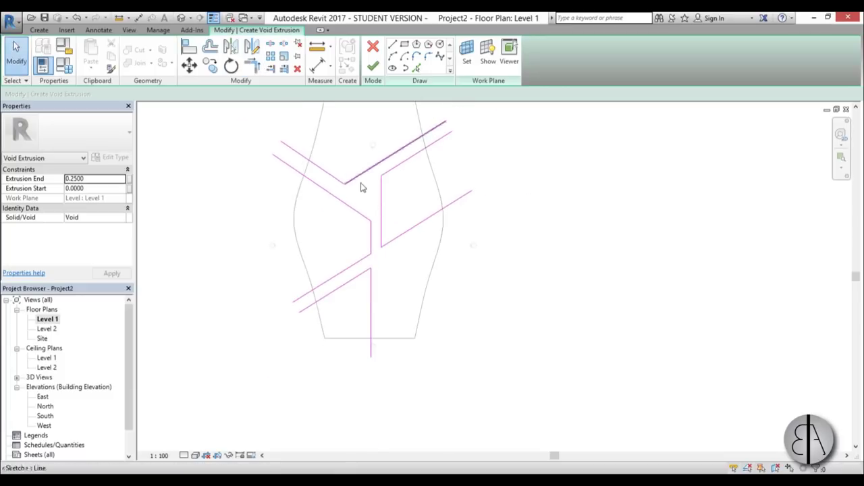
scroll(362, 186, up, 2)
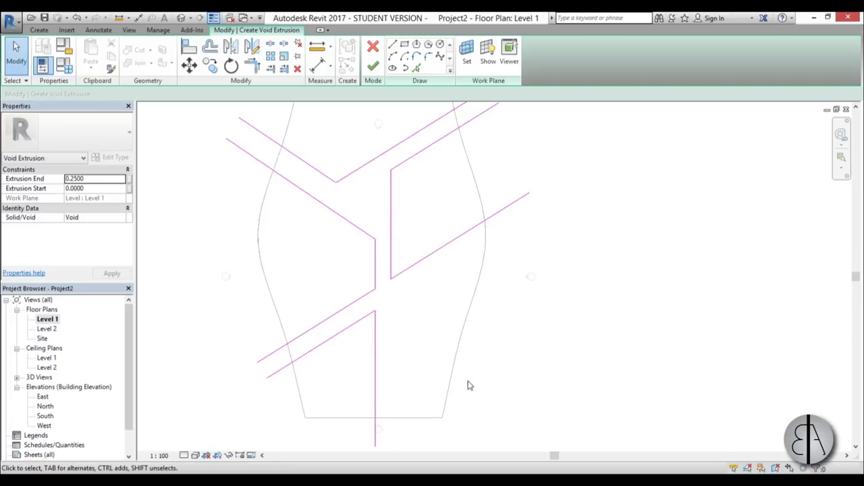
scroll(459, 377, down, 2)
click(394, 44)
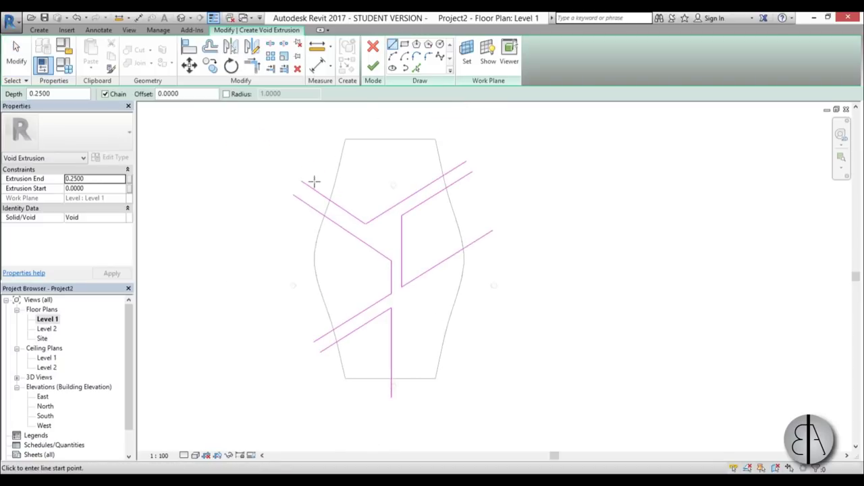
scroll(299, 189, up, 3)
click(297, 186)
click(309, 163)
scroll(287, 166, down, 2)
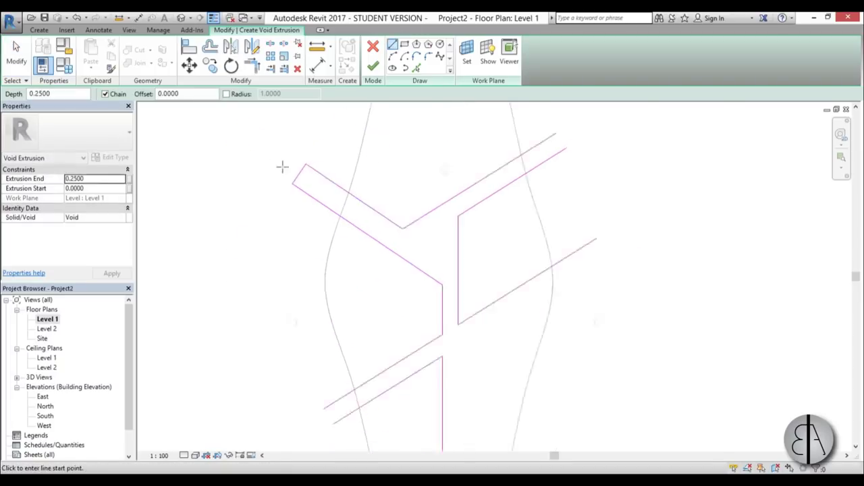
Close the outer end of the upper-right branch with a 3 m line between its parallel lines
scroll(497, 152, up, 2)
click(478, 136)
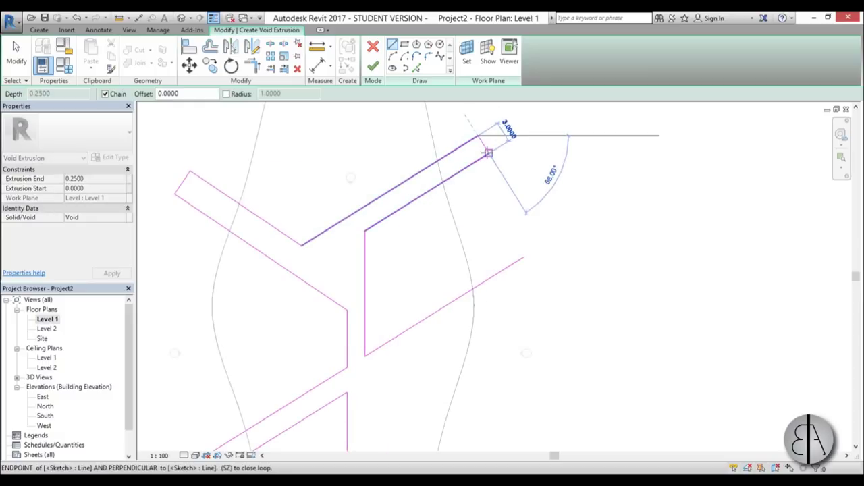
key(Escape)
scroll(489, 152, down, 2)
Sketch a line about 44 m long from the lower-right angled line's outer end to below the outline, and connect it to the vertical line's lower end
click(502, 176)
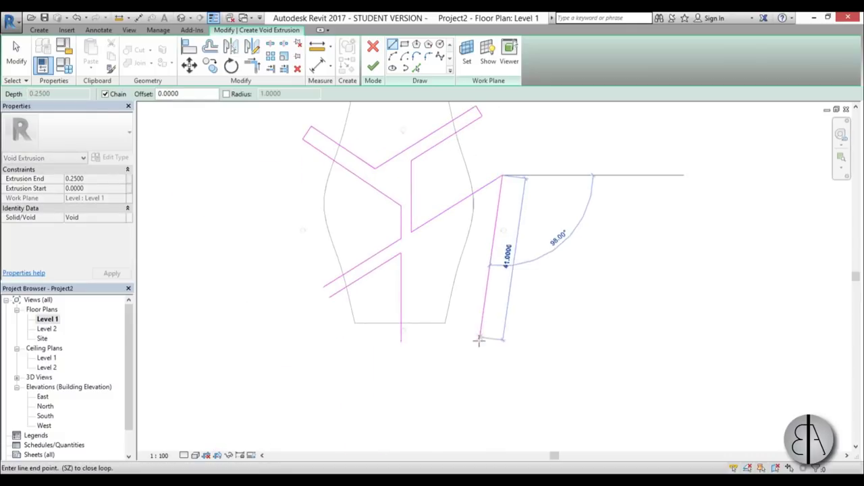
click(476, 348)
click(401, 341)
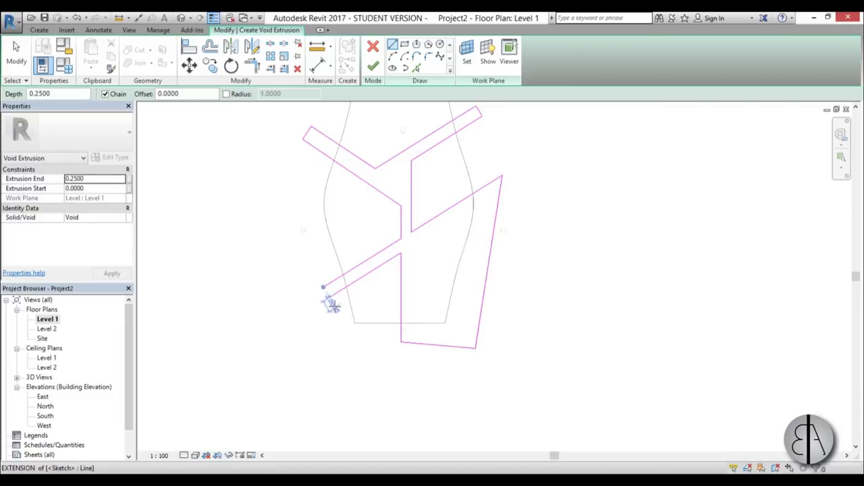
Close the outer end of the lower-left branch with a line about 3 m long
click(329, 297)
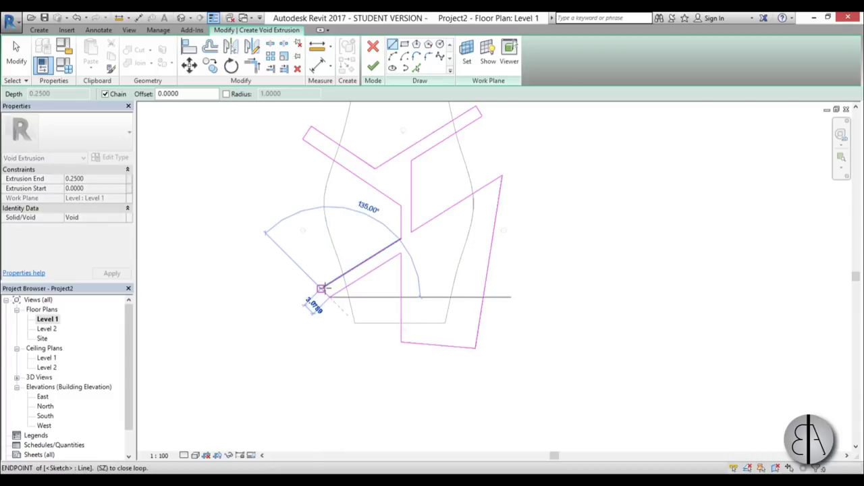
key(Escape)
key(Escape)
scroll(324, 290, up, 4)
scroll(324, 291, up, 3)
scroll(231, 331, down, 5)
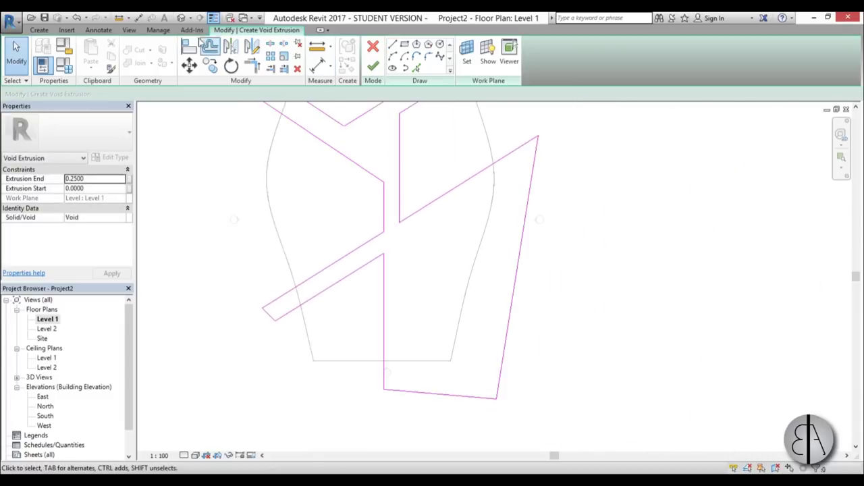
Finish the void sketch in the 3D view and raise the void's top to about 7.5 m, above the roof
click(181, 18)
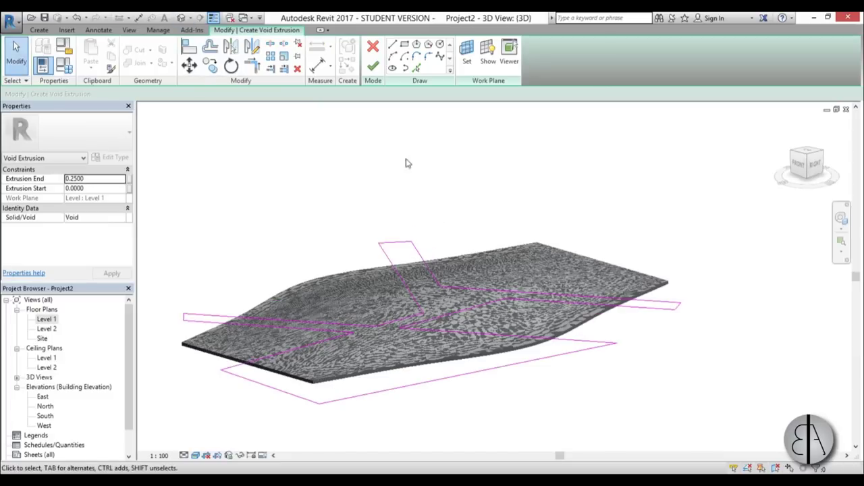
click(374, 66)
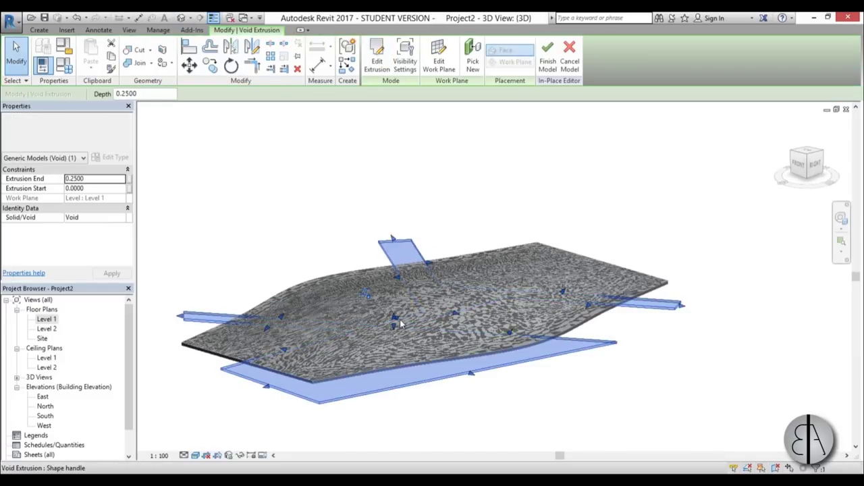
drag(395, 320, 394, 262)
click(318, 188)
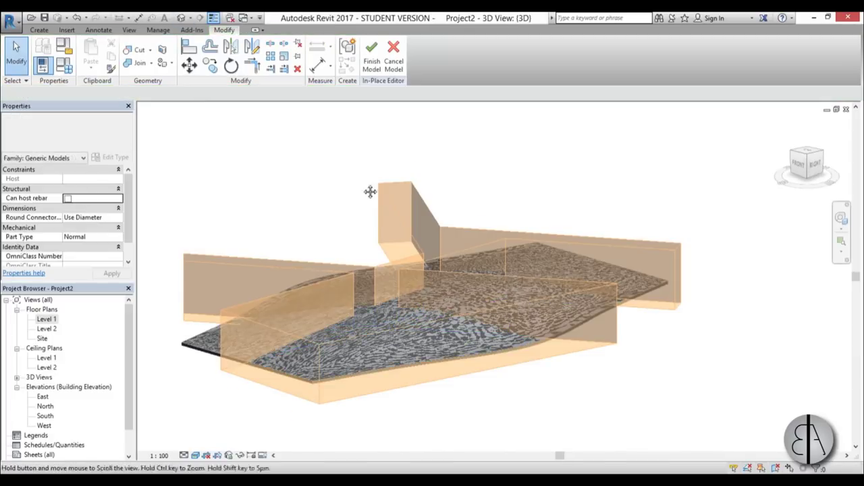
Try to cut the roof with the void extrusion
shift+middle_drag(370, 191, 385, 92)
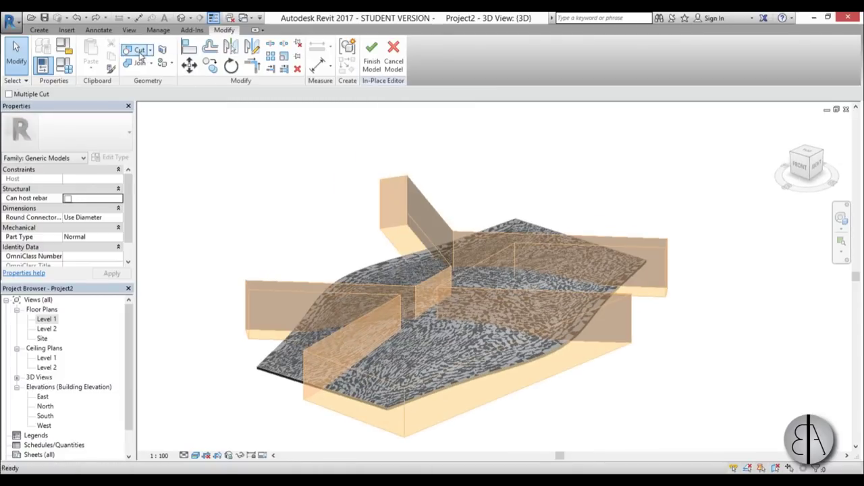
click(138, 50)
click(346, 273)
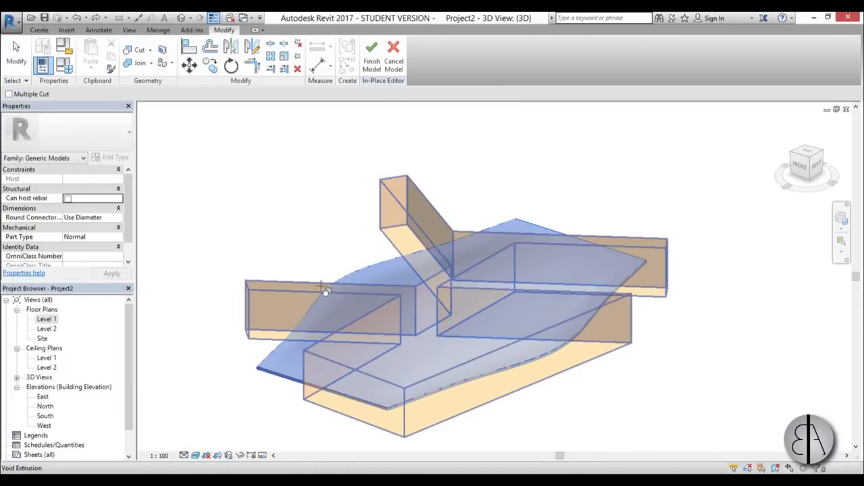
click(323, 288)
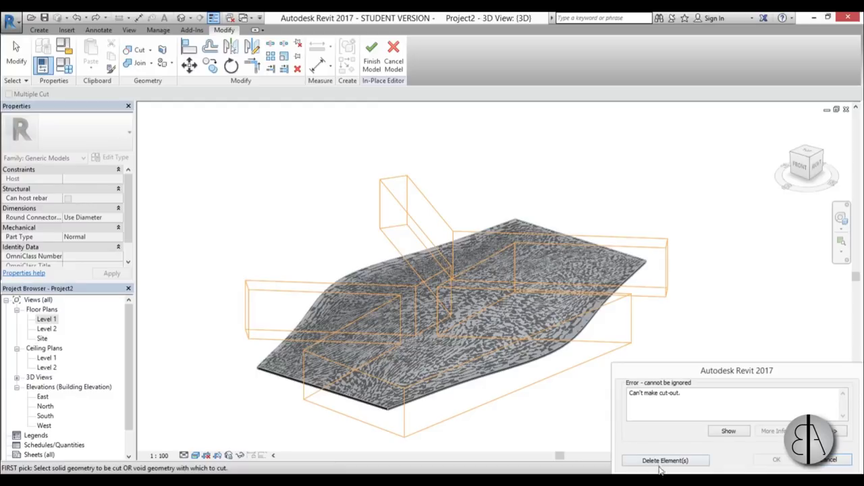
click(830, 460)
Open the void extrusion's sketch for editing in the Level 1 floor plan
click(575, 323)
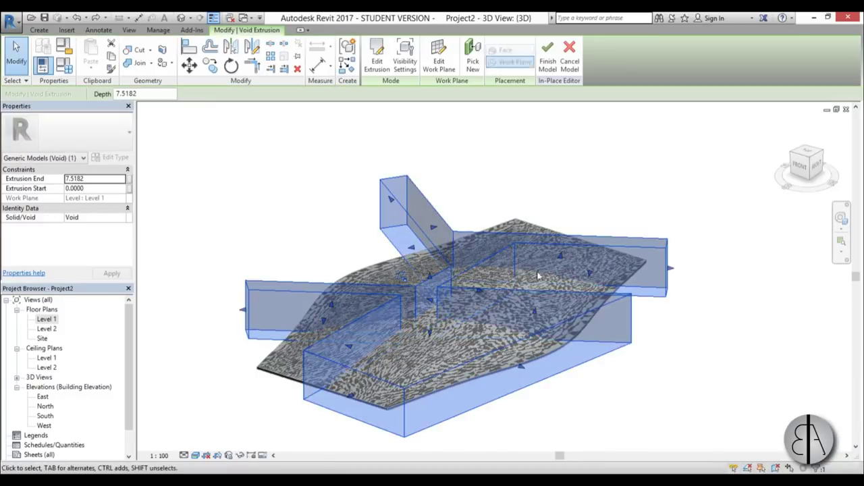
click(378, 65)
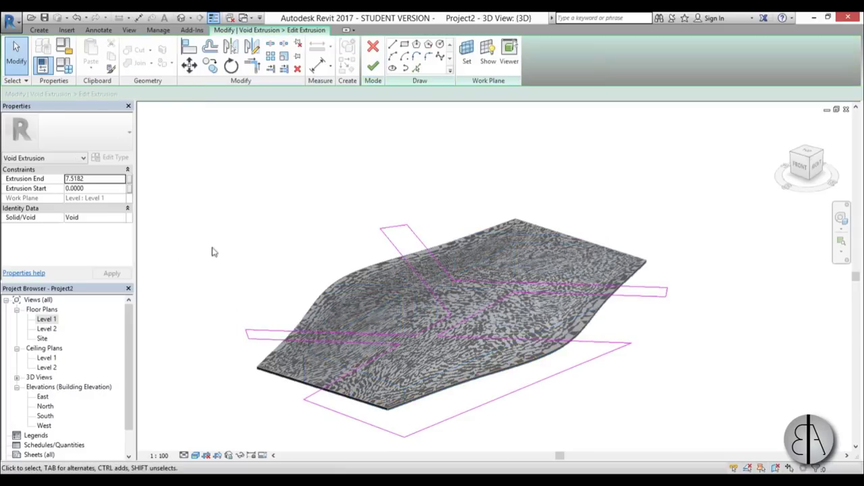
double_click(50, 320)
Pull the lower-left branch's end line in and angle it to run just inside the outline's left edge
scroll(297, 353, up, 2)
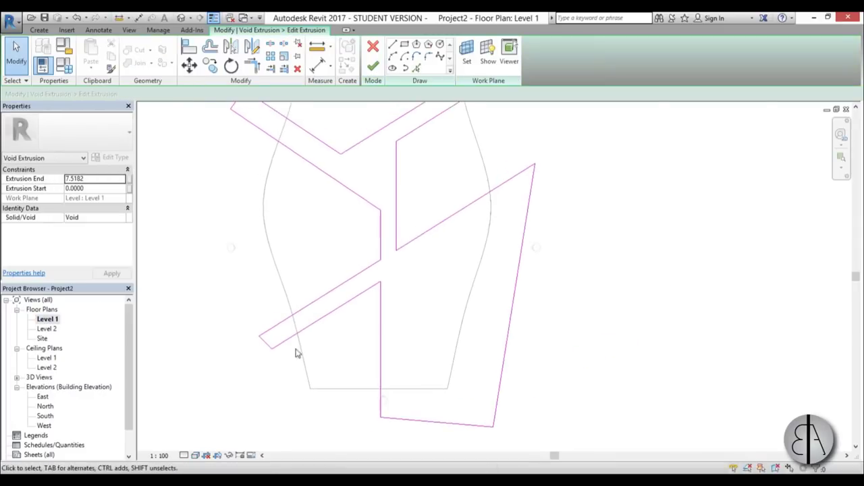
scroll(297, 353, up, 2)
scroll(241, 330, up, 2)
mouse_move(250, 321)
mouse_down()
mouse_move(338, 270)
mouse_move(272, 223)
mouse_move(336, 204)
mouse_up()
click(326, 256)
scroll(321, 246, up, 3)
scroll(390, 228, down, 3)
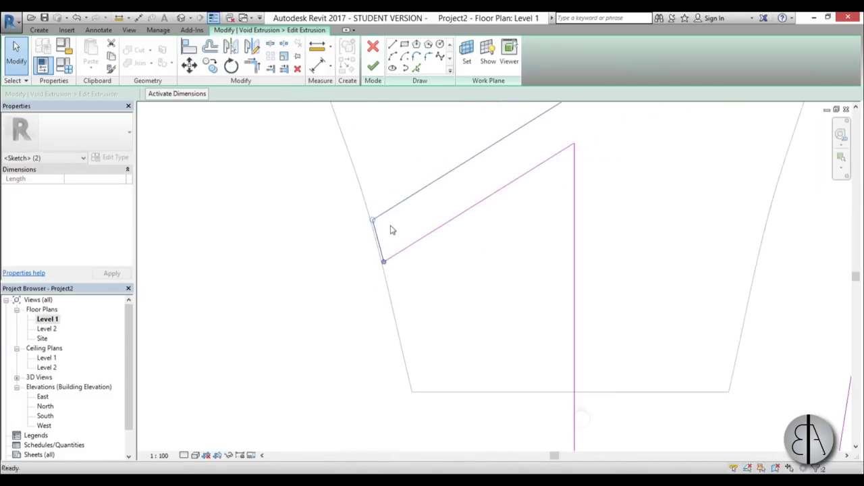
click(392, 230)
scroll(365, 267, down, 2)
Pull the upper-left branch's end line in and adjust its corners to follow the inside of the outline's left edge
middle_drag(361, 269, 358, 344)
scroll(358, 344, up, 3)
mouse_move(301, 177)
mouse_down()
mouse_move(424, 260)
mouse_move(417, 252)
mouse_up()
scroll(407, 282, up, 3)
drag(386, 328, 352, 251)
drag(377, 295, 407, 316)
scroll(234, 235, down, 7)
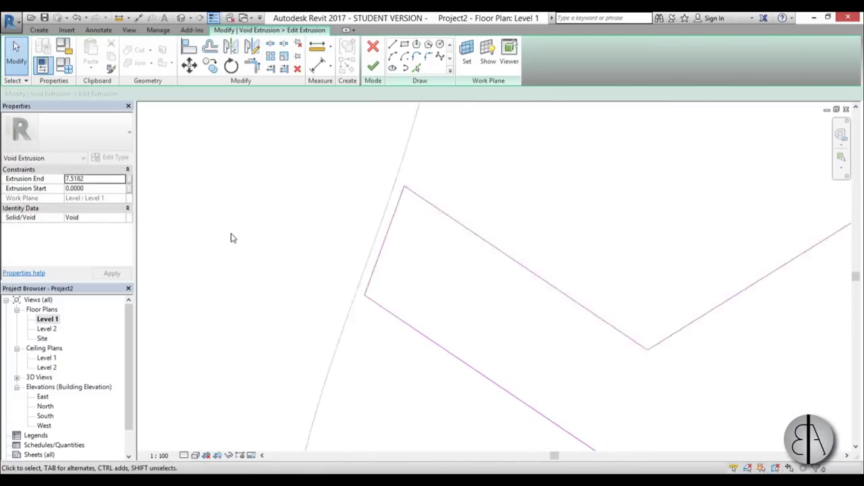
Pull the upper-right branch's end line in to the outline's right edge and shift its lower corner inside the edge
scroll(417, 167, up, 3)
drag(506, 204, 414, 251)
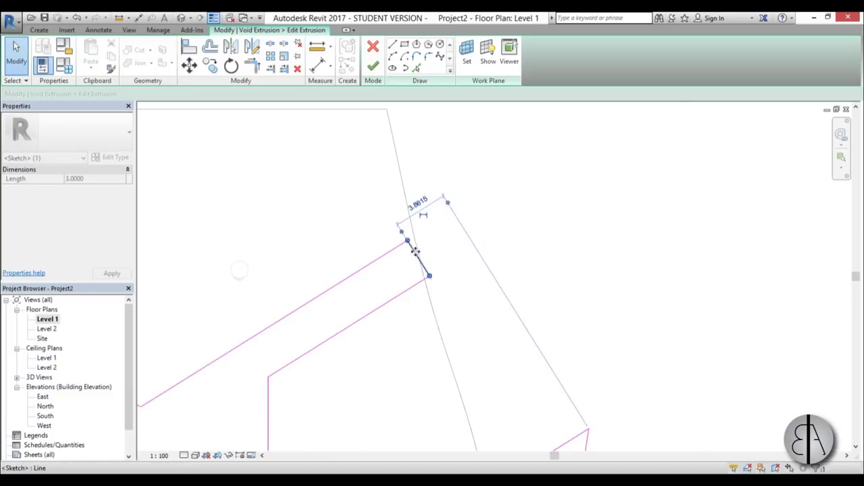
key(Escape)
scroll(420, 258, up, 3)
scroll(433, 287, up, 2)
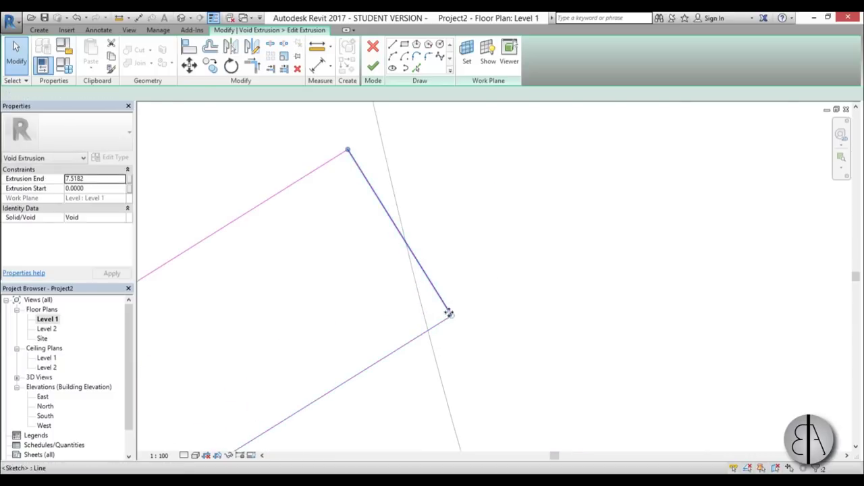
drag(450, 315, 419, 336)
scroll(370, 201, down, 4)
scroll(381, 209, down, 4)
Delete the two closing lines outside the outline, the long slanted one and the one below the bottom edge
middle_drag(412, 285, 419, 194)
scroll(451, 254, up, 1)
click(483, 252)
scroll(448, 181, down, 4)
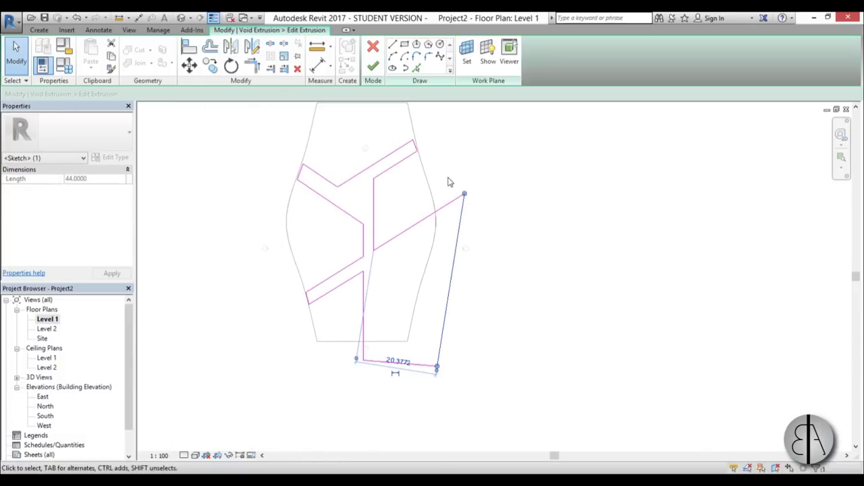
key(Delete)
click(417, 366)
key(Delete)
Sketch a horizontal line just above the outline's bottom edge, from the long vertical line to near the lower-right corner
scroll(389, 326, up, 3)
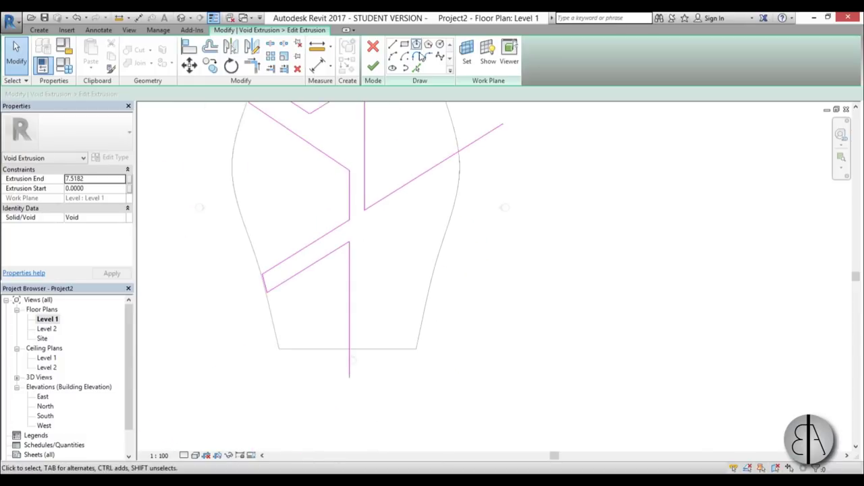
click(393, 44)
scroll(345, 375, up, 3)
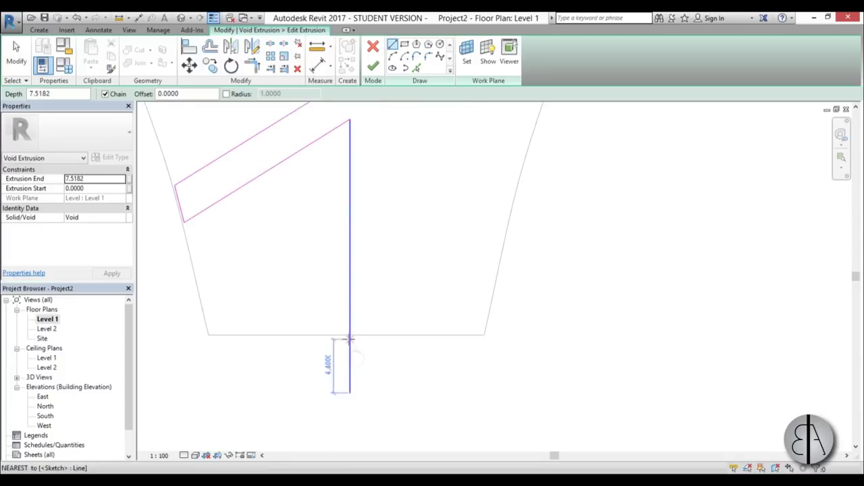
click(350, 331)
click(474, 330)
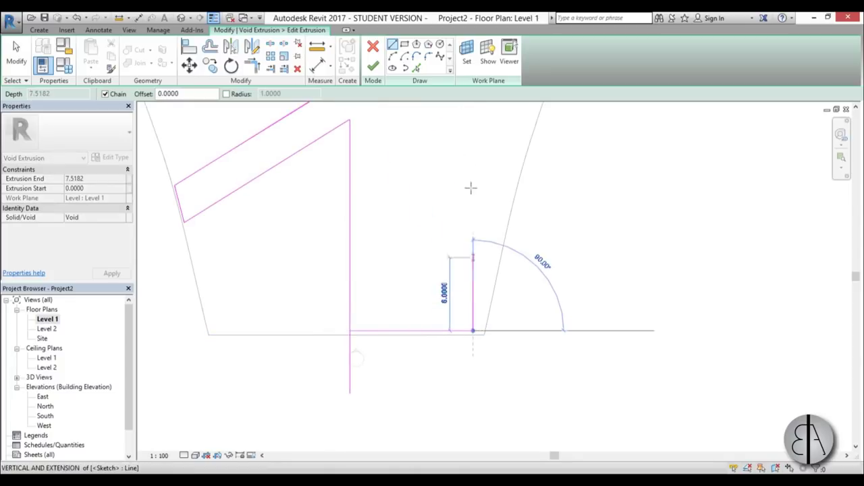
key(Escape)
Sketch an arc with a chord of about 20.4 from the bottom horizontal line's free end up the outline's right edge
click(475, 329)
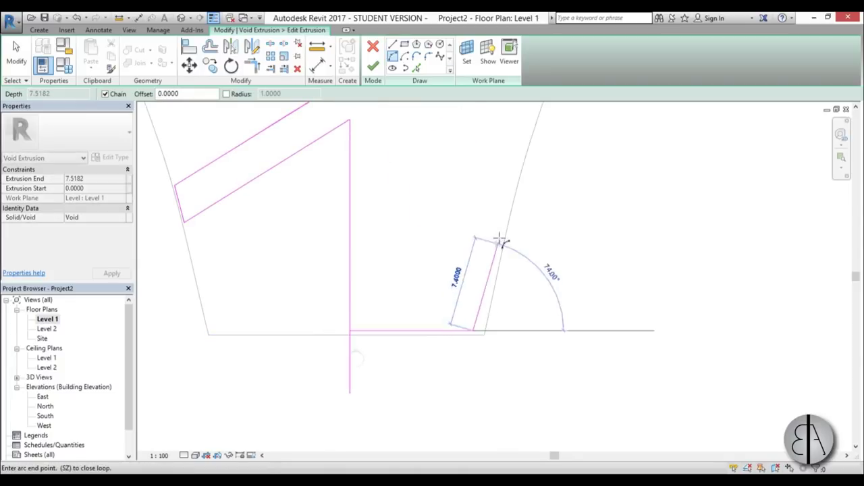
scroll(509, 207, down, 2)
middle_drag(508, 207, 453, 327)
scroll(464, 247, up, 1)
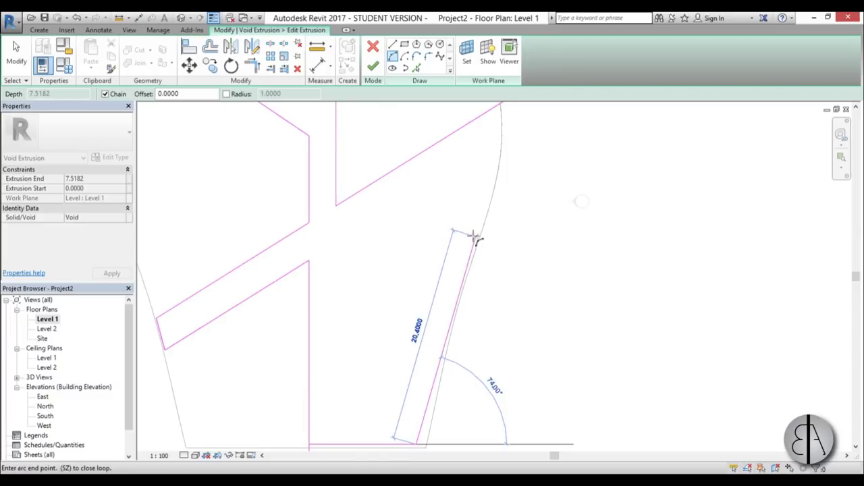
click(474, 238)
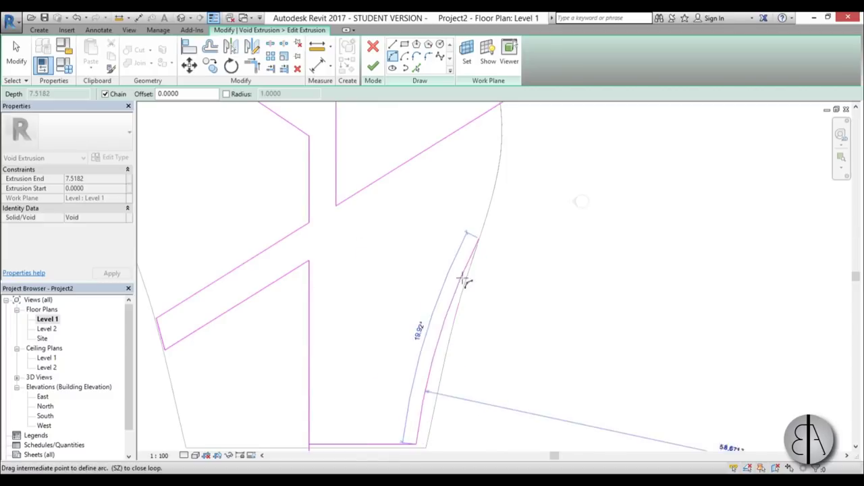
click(453, 317)
Continue with a second arc along the inside of the outline's right edge up to the slanted branch line
middle_drag(506, 156, 476, 273)
scroll(477, 272, up, 2)
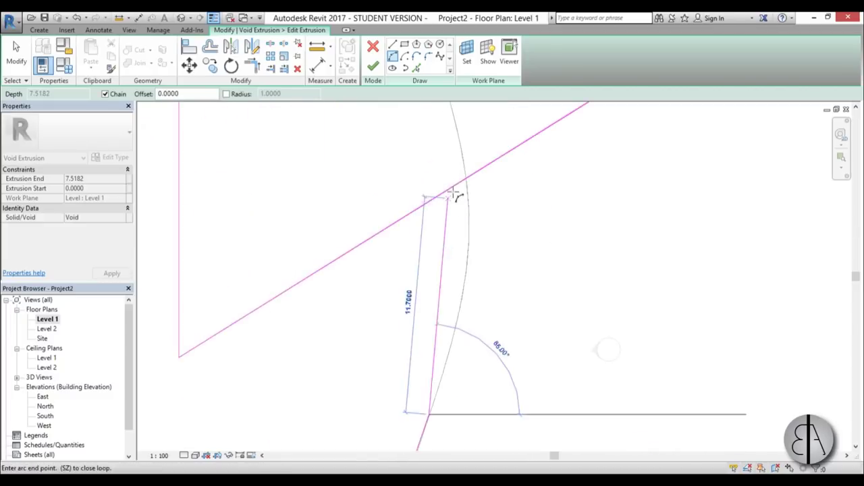
click(460, 183)
click(461, 266)
key(Escape)
key(Escape)
Trim the slanted right branch line and the upper arc to a corner just inside the outline
scroll(456, 259, down, 2)
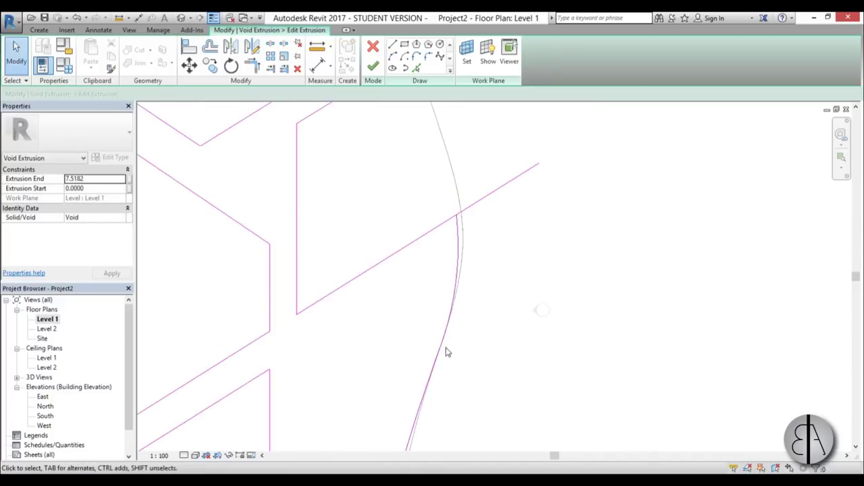
scroll(444, 348, up, 5)
scroll(447, 343, down, 2)
middle_drag(438, 380, 425, 272)
scroll(425, 271, up, 1)
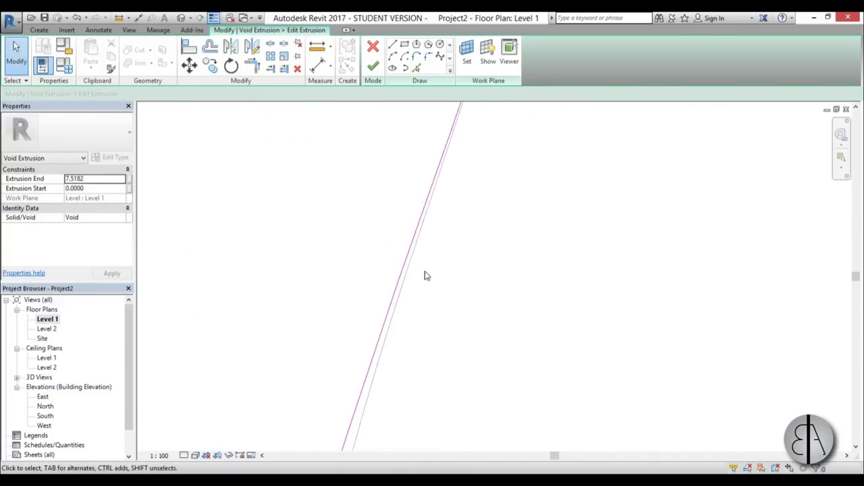
scroll(460, 266, down, 3)
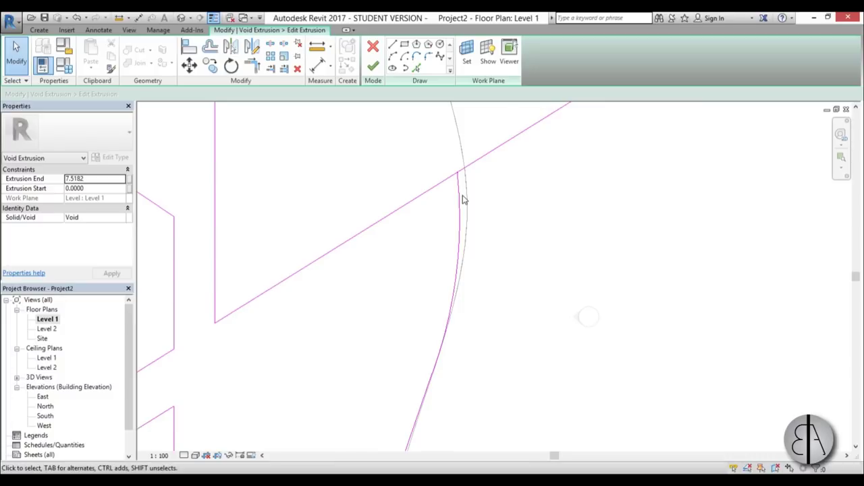
key(t)
key(r)
scroll(452, 192, down, 3)
key(Escape)
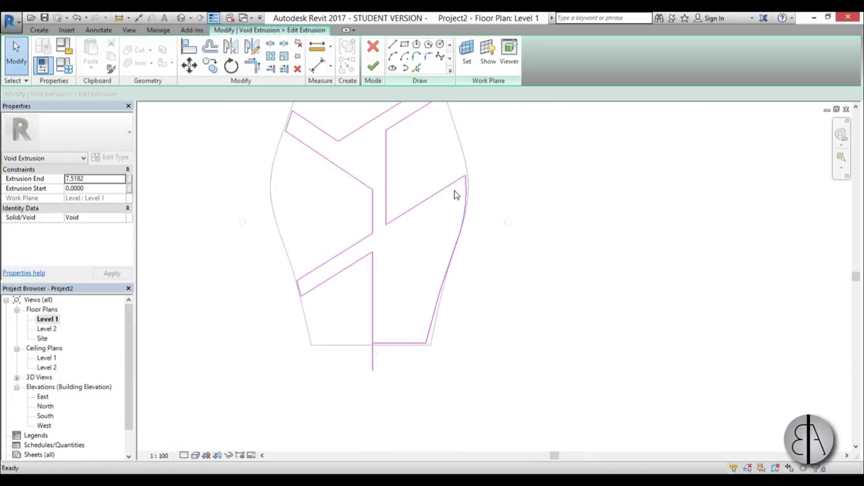
Trim the long vertical line to a corner with the bottom horizontal line and finish the void sketch
scroll(392, 307, up, 2)
key(t)
key(r)
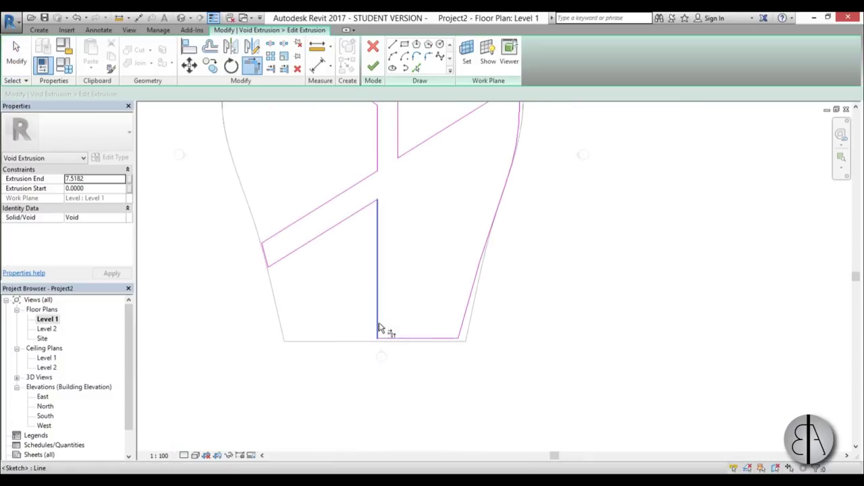
scroll(379, 329, down, 3)
key(Escape)
click(373, 66)
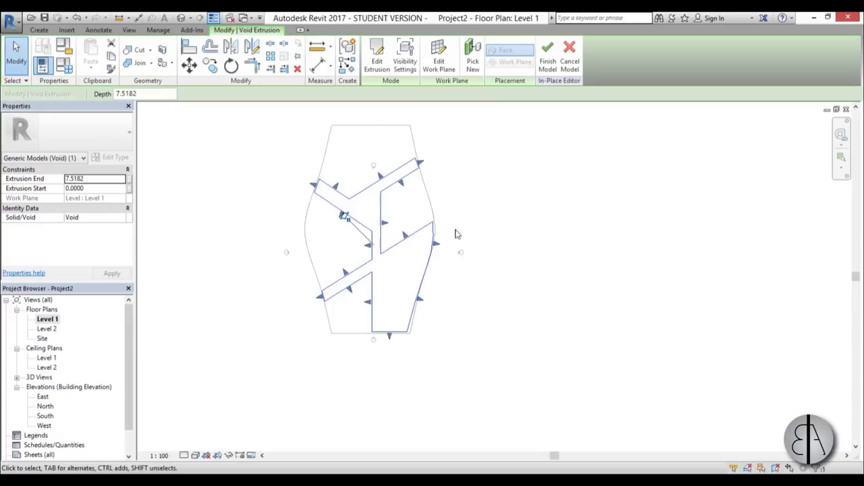
Try to cut the roof with the void extrusion in the 3D view
click(184, 19)
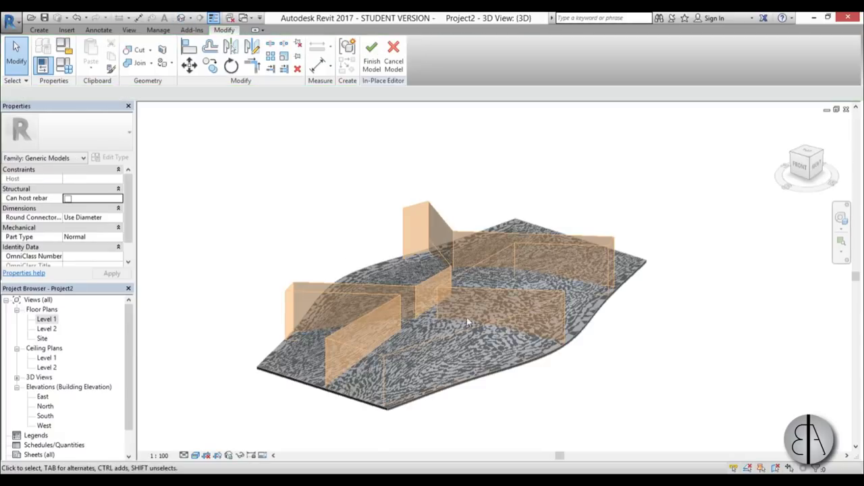
scroll(467, 322, up, 2)
click(142, 52)
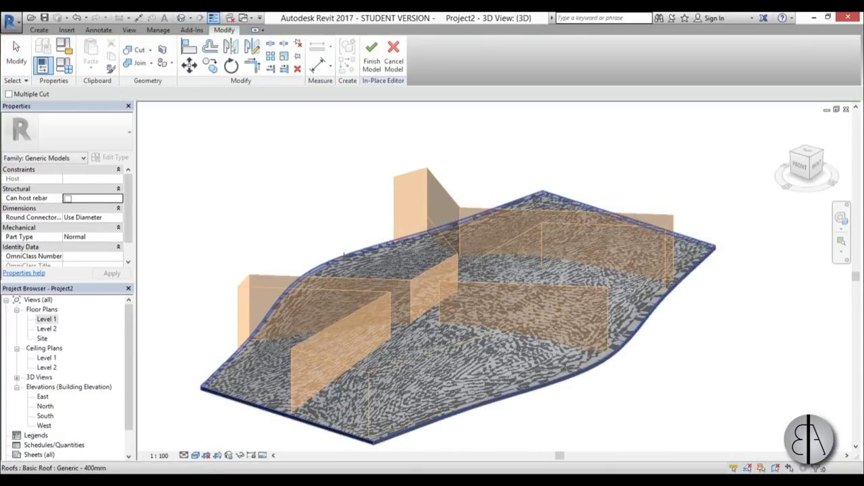
click(312, 280)
click(312, 280)
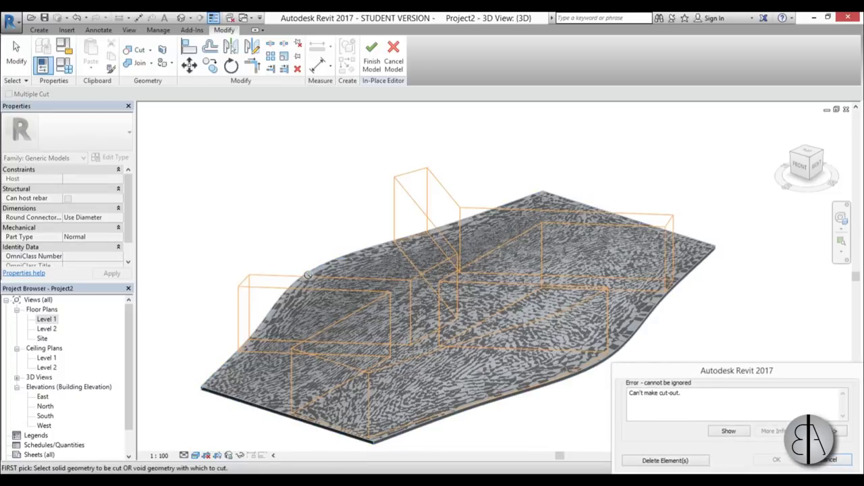
click(827, 460)
scroll(498, 401, up, 3)
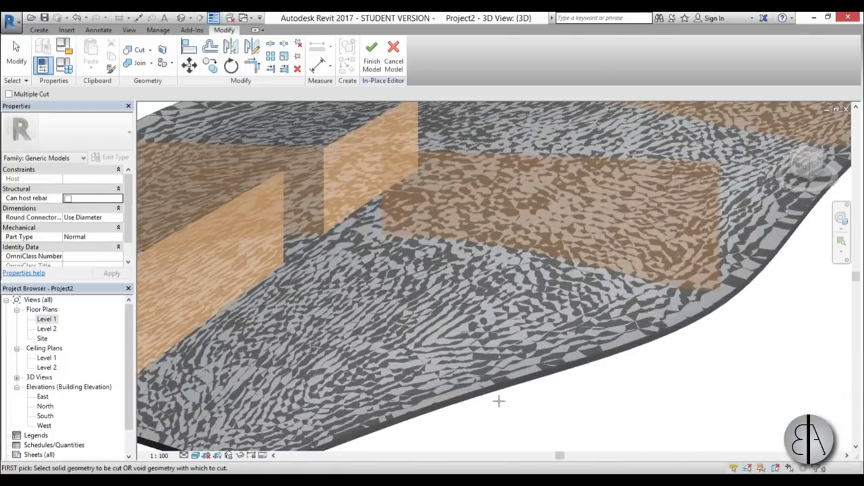
key(Escape)
Reopen the void extrusion's sketch in the Level 1 plan and delete the arcs along the right edge
click(485, 260)
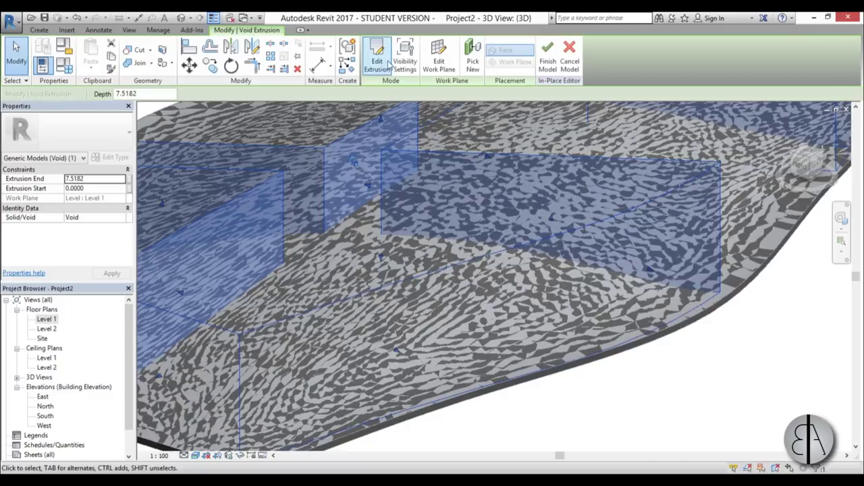
click(373, 58)
middle_drag(495, 360, 504, 318)
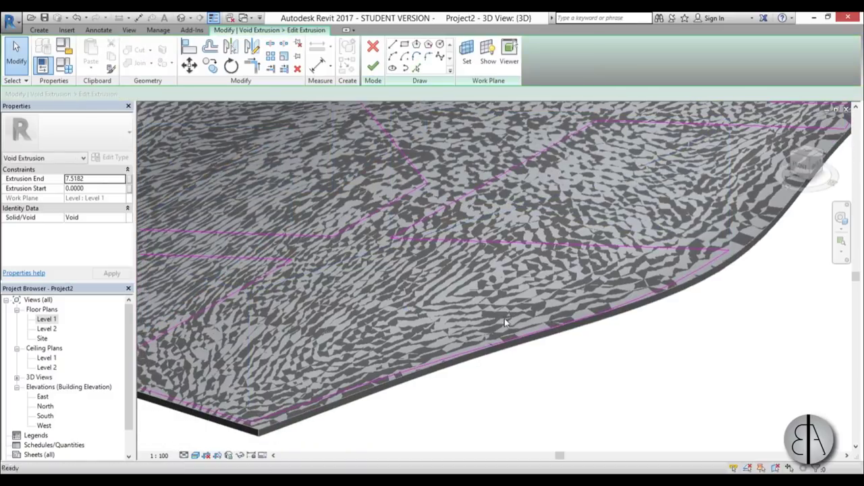
double_click(43, 319)
scroll(465, 253, up, 4)
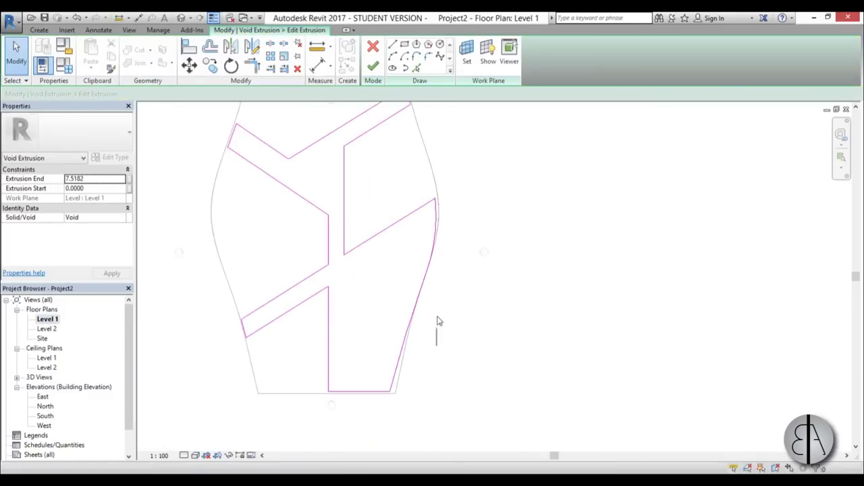
click(420, 293)
key(Delete)
Close the sketch with a chain of straight lines inside the right edge, from the bottom line to the slanted branch, and finish it
click(392, 44)
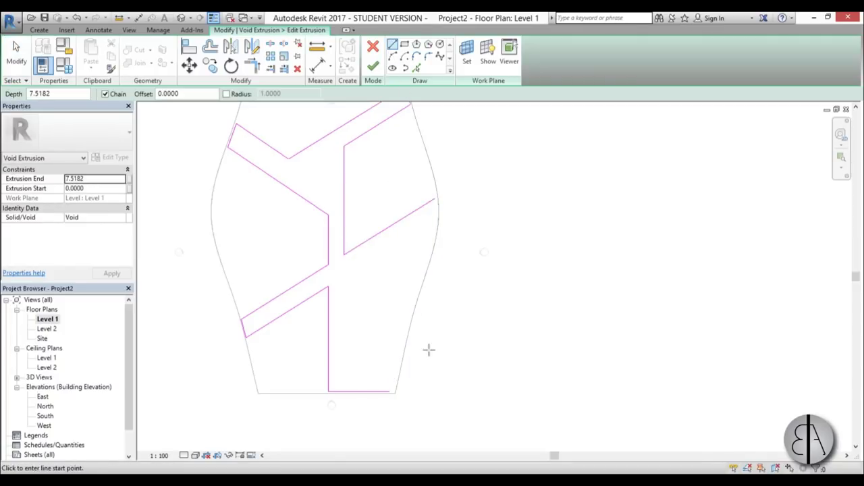
scroll(384, 410, up, 3)
click(396, 373)
click(415, 256)
middle_drag(445, 159, 395, 329)
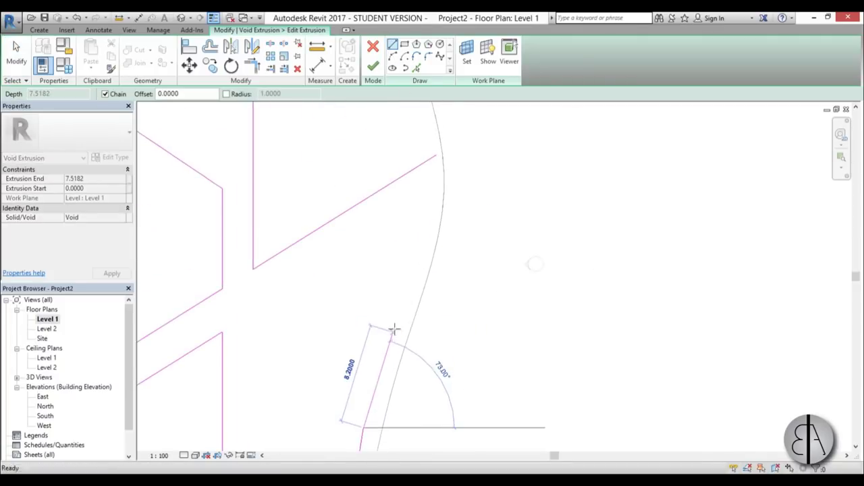
click(419, 268)
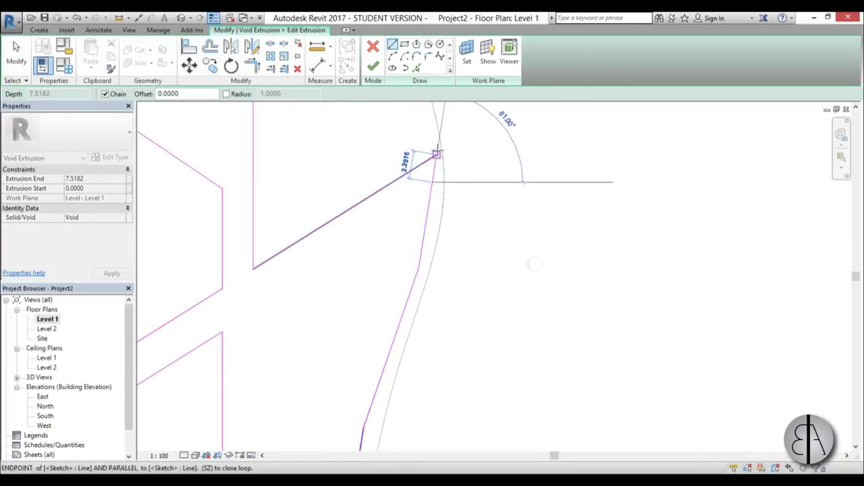
click(436, 155)
key(Escape)
click(372, 68)
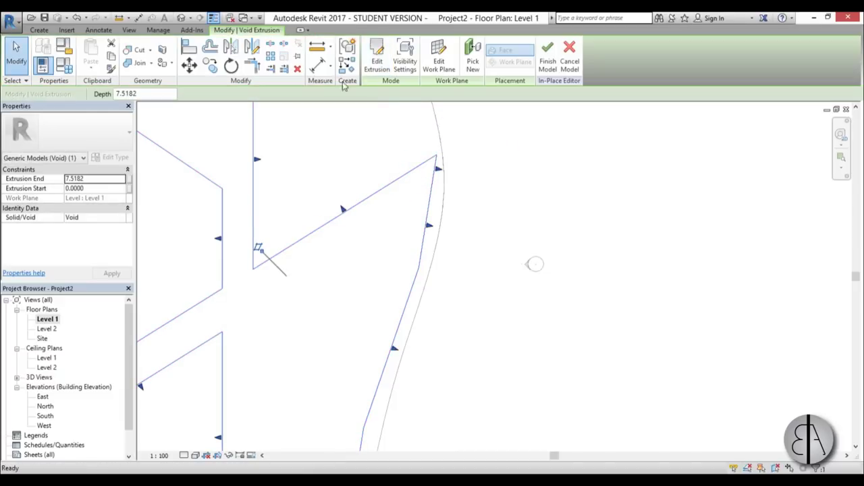
Cut the roof with the revised void extrusion in the 3D view and finish the in-place model
click(181, 18)
shift+middle_drag(395, 170, 250, 170)
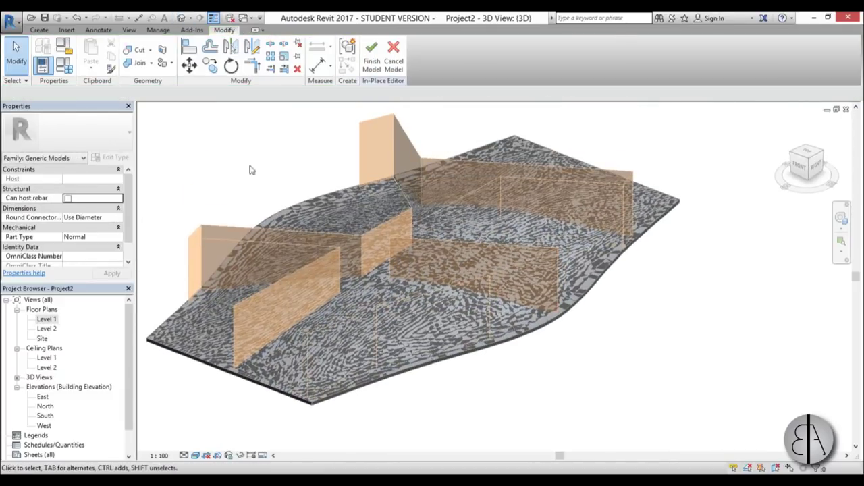
click(138, 51)
click(283, 215)
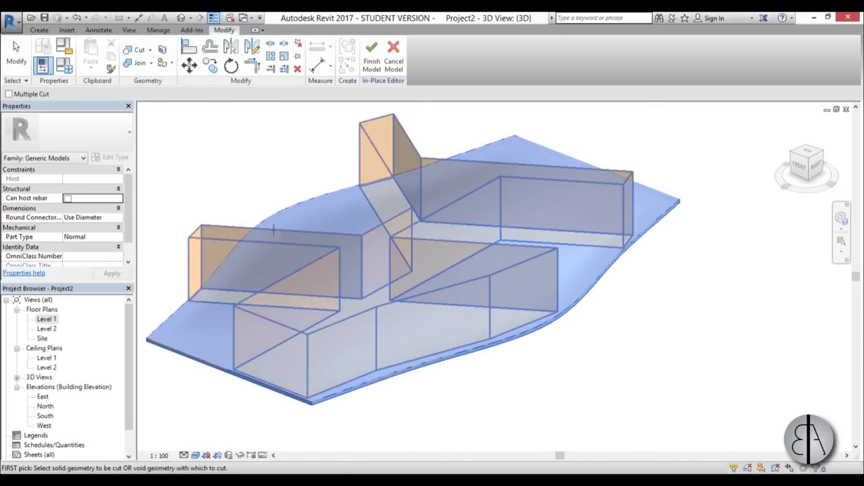
click(273, 230)
click(16, 54)
Select the mass beneath the roof and hide that element in the 3D view
shift+middle_drag(223, 175, 251, 176)
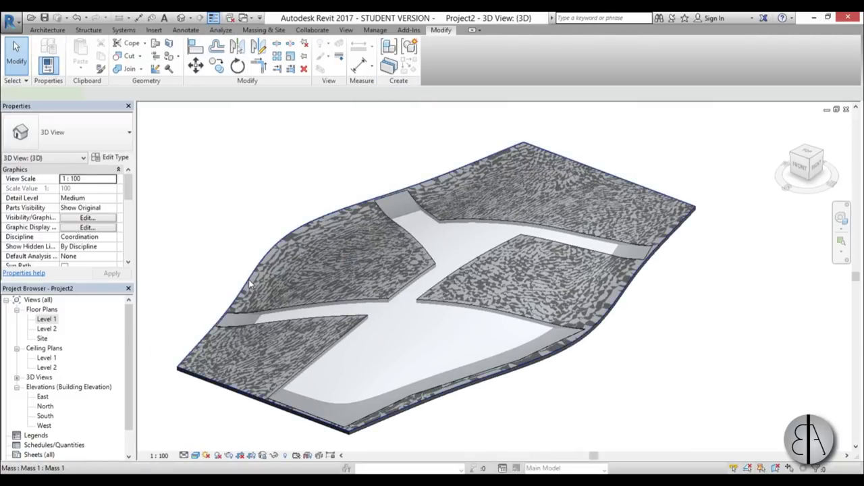
click(249, 284)
shift+middle_drag(223, 409, 236, 332)
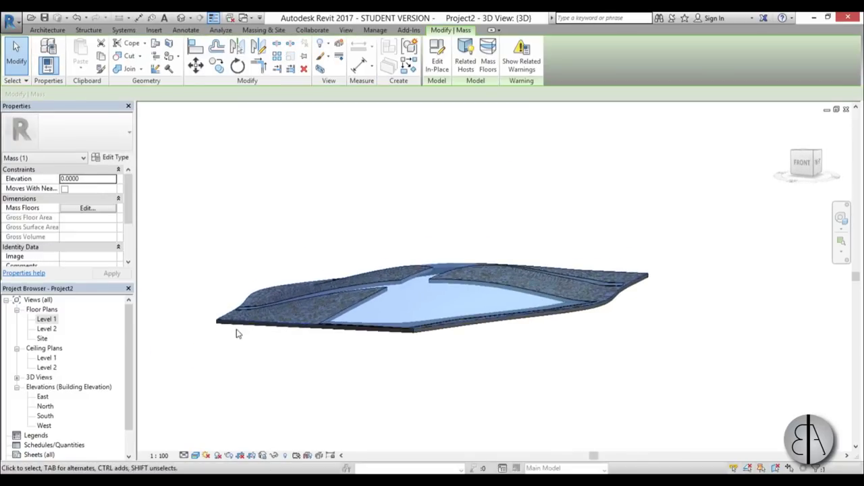
scroll(236, 329, up, 5)
click(200, 326)
click(205, 285)
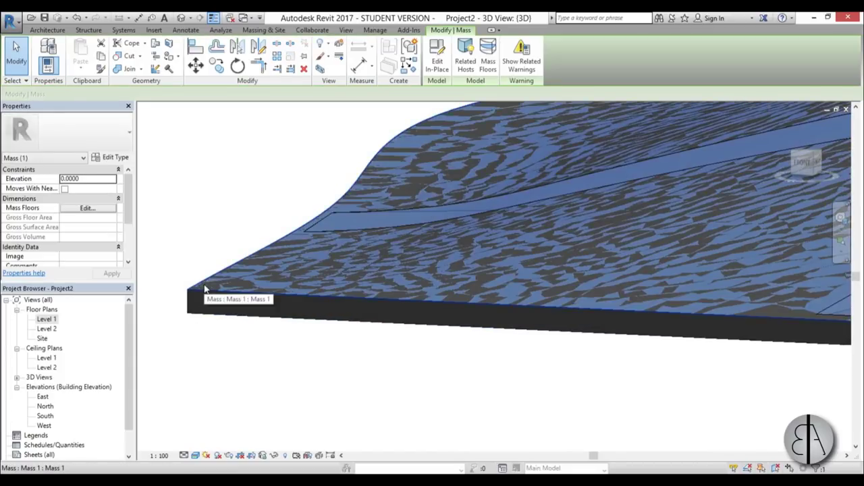
scroll(205, 289, down, 5)
shift+middle_drag(205, 289, 353, 160)
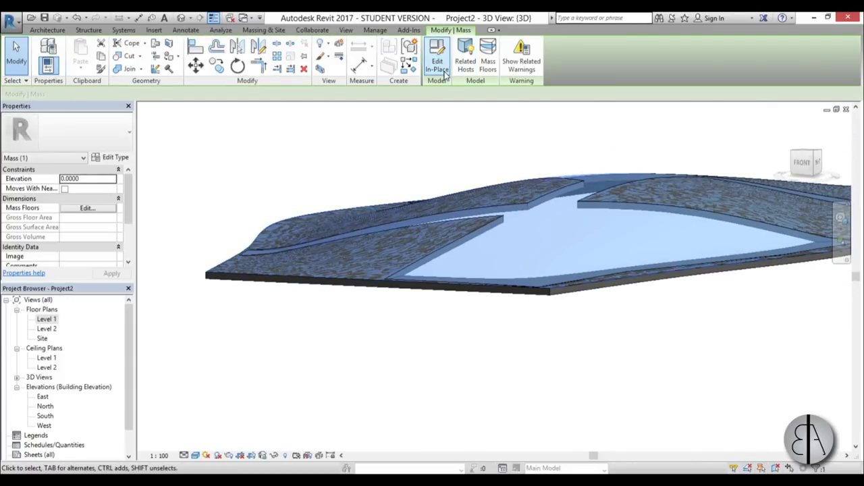
click(331, 45)
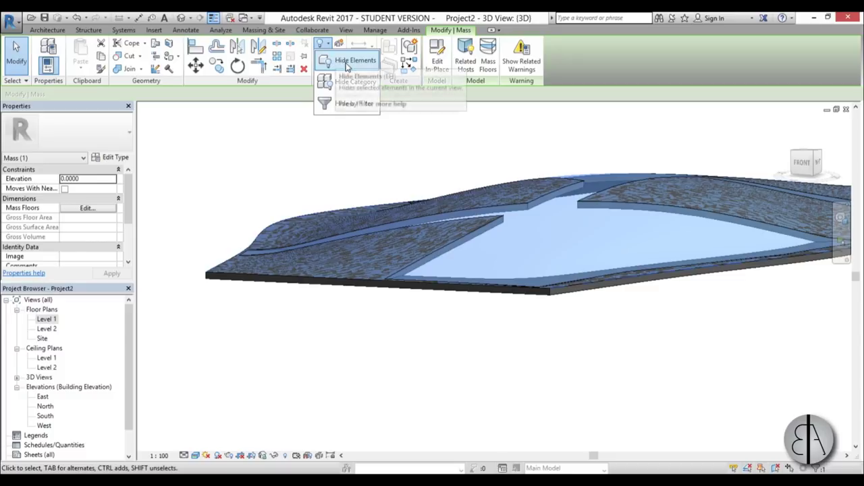
click(334, 64)
Select the cut roof and open the layer structure of its Generic - 400mm type for editing
shift+middle_drag(339, 139, 298, 318)
scroll(359, 236, down, 5)
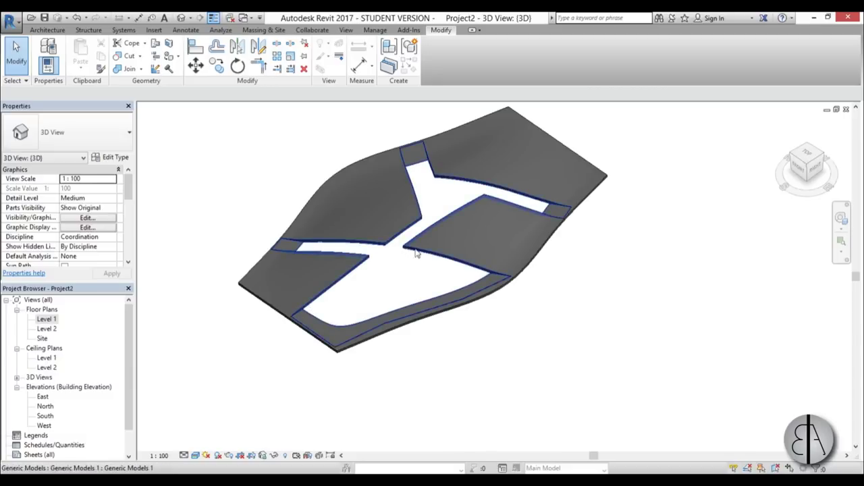
scroll(520, 216, up, 2)
click(490, 200)
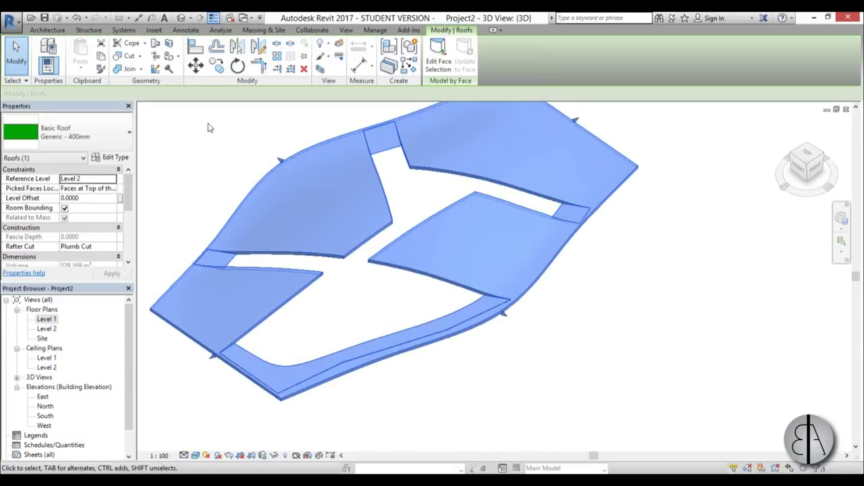
click(116, 157)
click(689, 156)
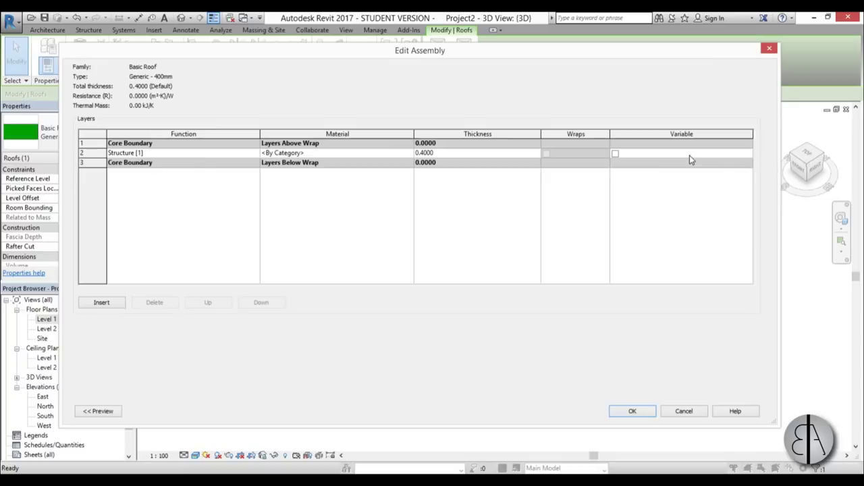
Find the Grass material, assign it to the roof's Structure layer and accept the assembly
click(408, 153)
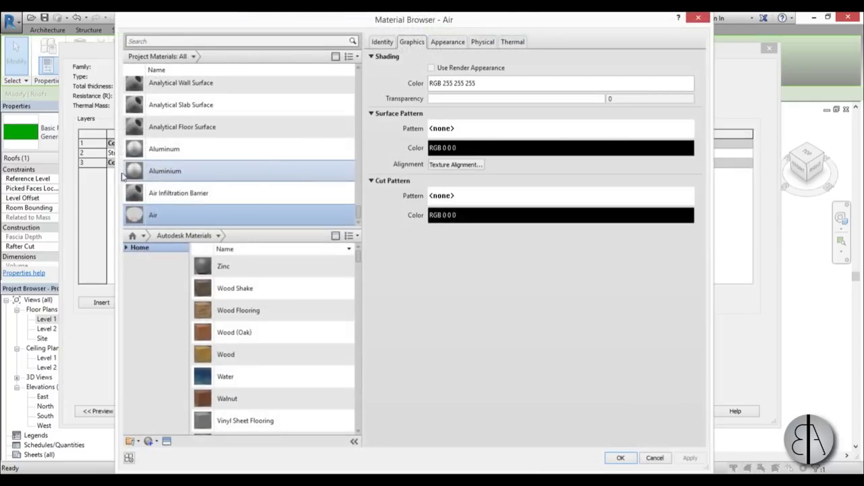
click(198, 38)
text(grea)
key(BackSpace)
text(s)
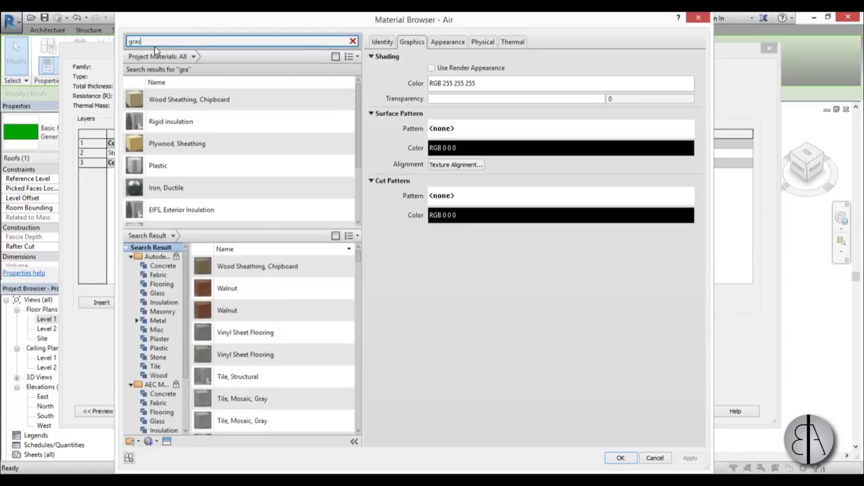
text(ss)
click(344, 288)
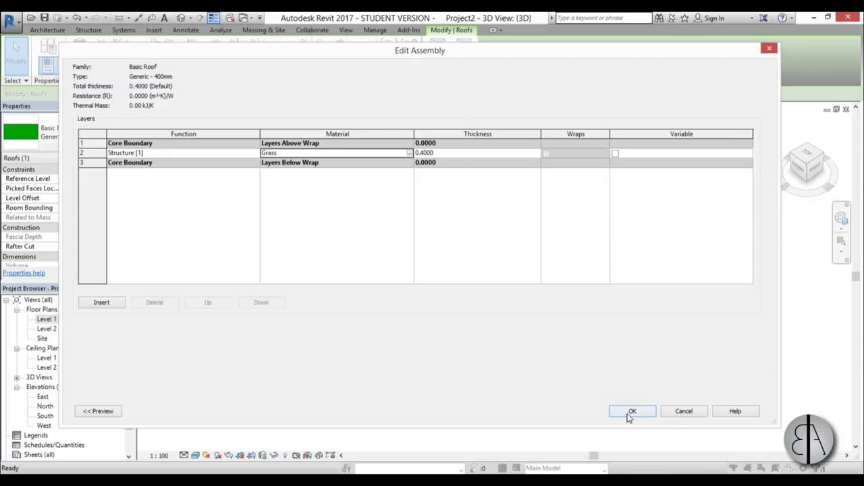
click(630, 413)
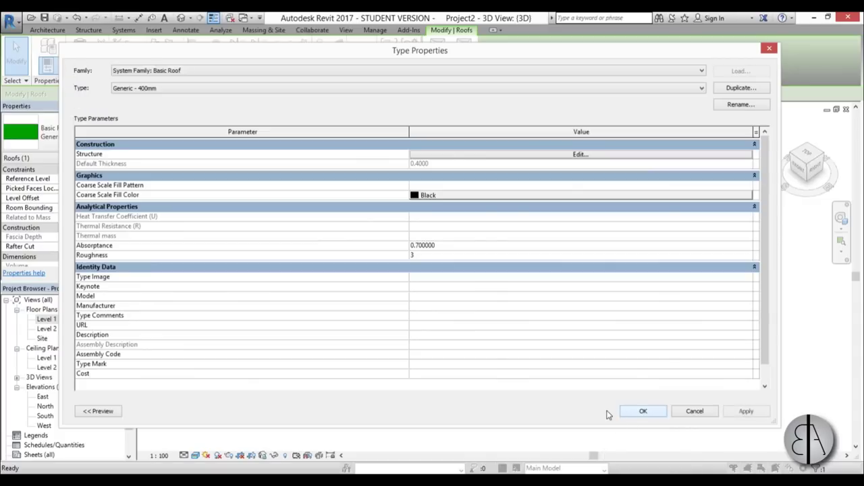
Accept the roof's type properties, deselect the roof and inspect its grass texture up close in 3D
click(661, 413)
click(517, 374)
shift+middle_drag(517, 374, 318, 240)
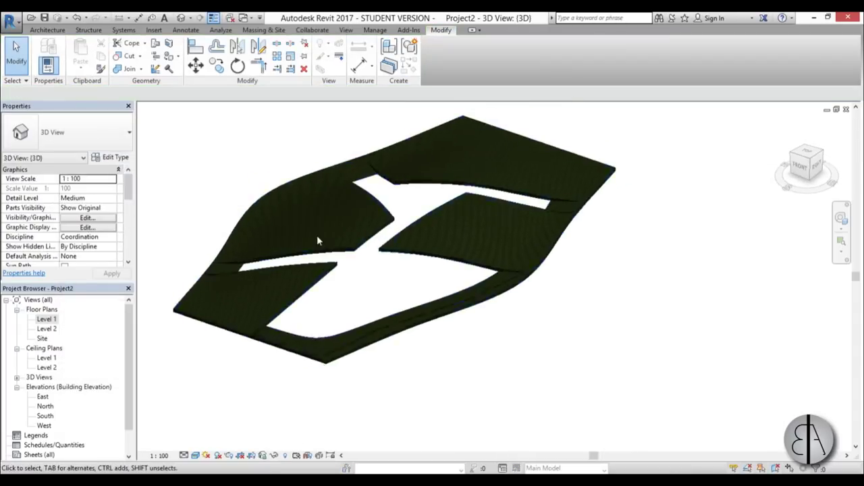
scroll(317, 241, up, 10)
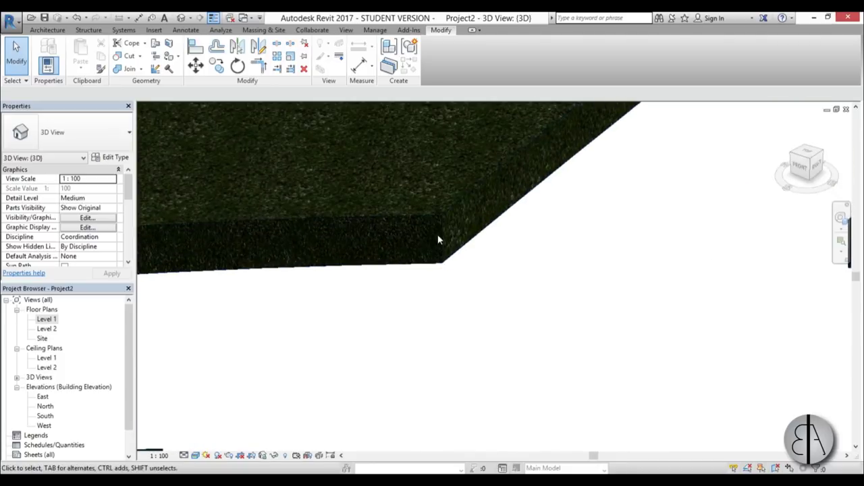
scroll(419, 283, down, 10)
mouse_move(425, 340)
shift+middle_down()
mouse_move(435, 342)
mouse_move(413, 341)
shift+middle_up()
Change the 3D view's visual style to Hidden Line
click(195, 456)
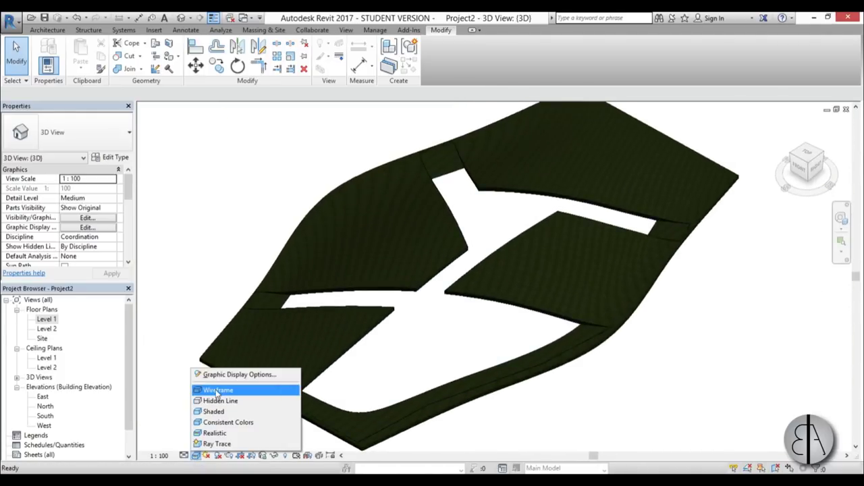
click(216, 399)
shift+middle_drag(413, 364, 436, 353)
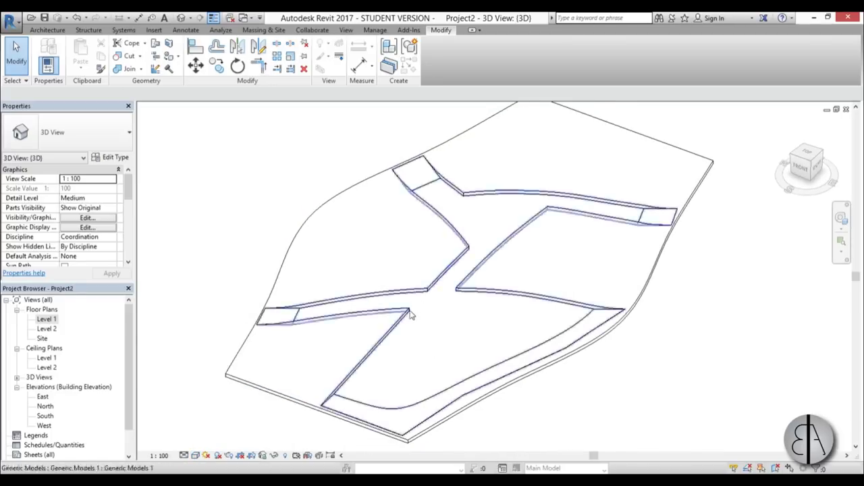
shift+middle_drag(418, 314, 421, 329)
Compare how the cut roof's edges appear in the Site, Level 1 and Level 2 floor plans
click(50, 324)
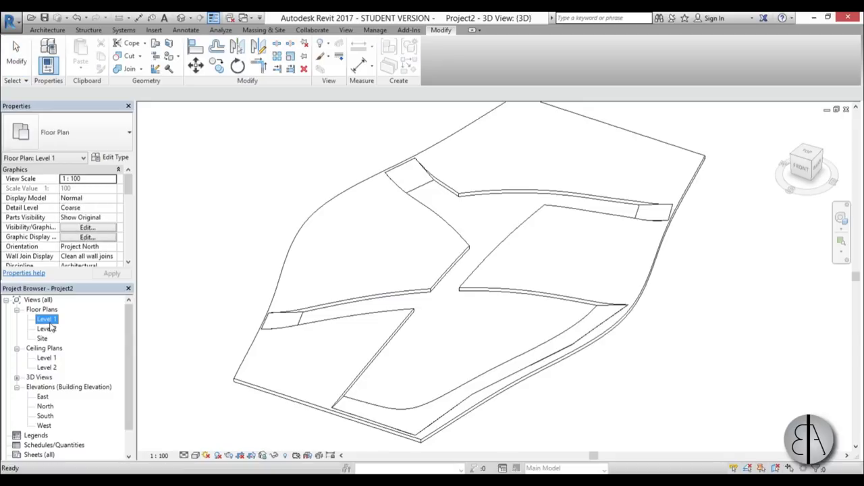
double_click(42, 338)
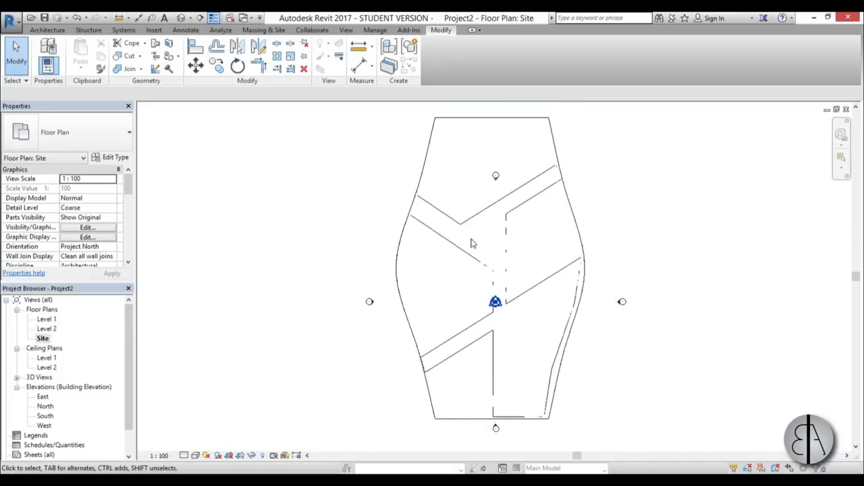
scroll(471, 246, up, 4)
scroll(399, 224, up, 3)
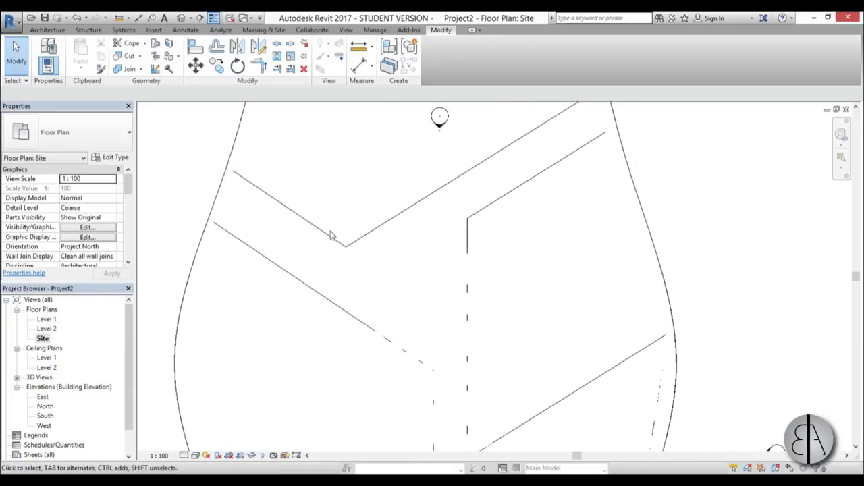
double_click(47, 320)
double_click(46, 329)
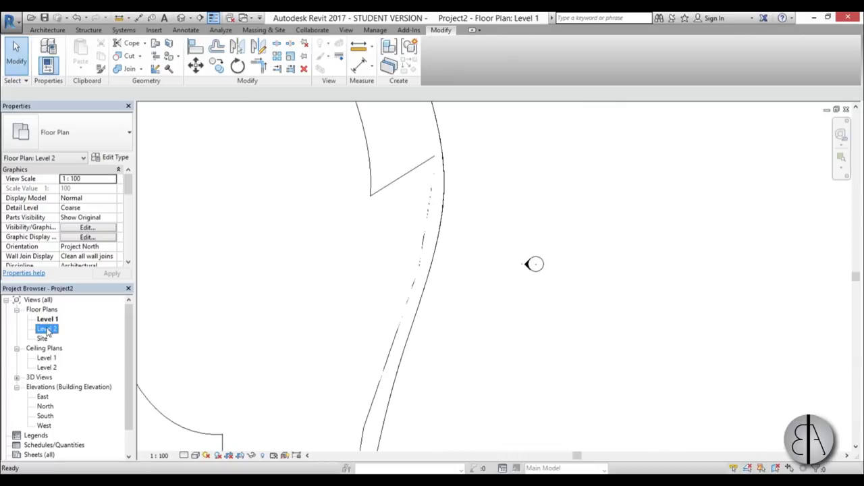
scroll(451, 297, up, 5)
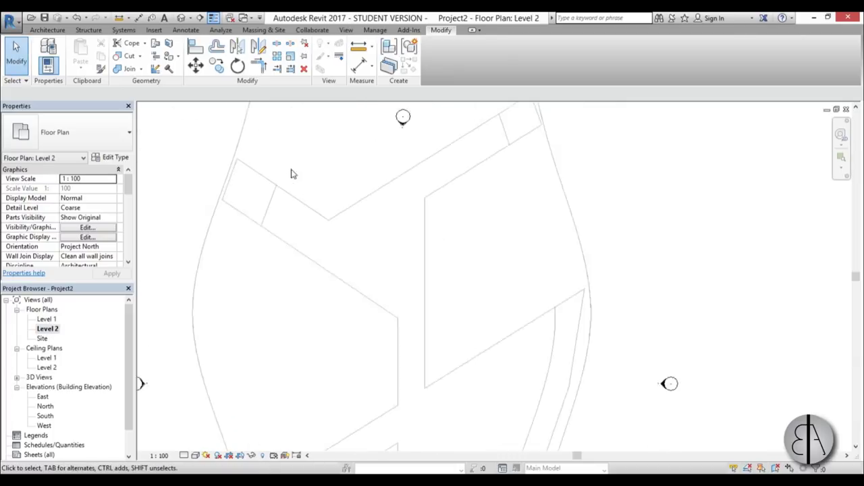
In the Level 1 floor plan, set the underlay's base level to Level 2 and its orientation to Look up
double_click(41, 320)
scroll(103, 192, down, 5)
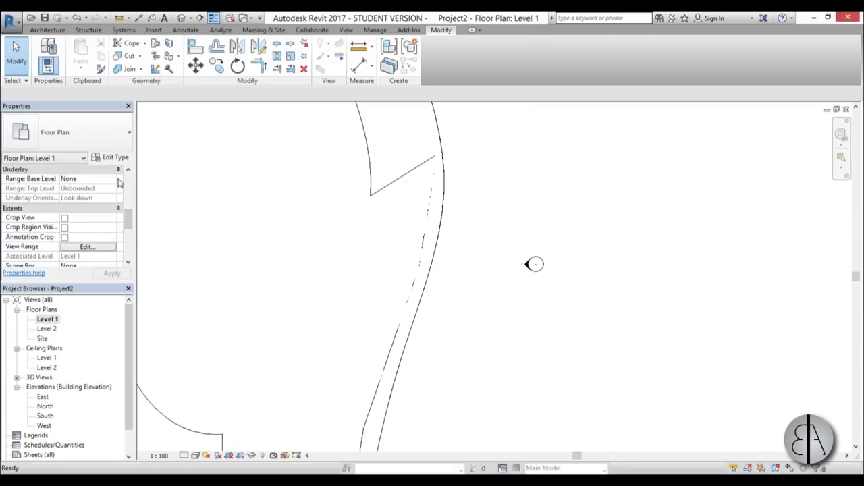
click(113, 179)
click(71, 204)
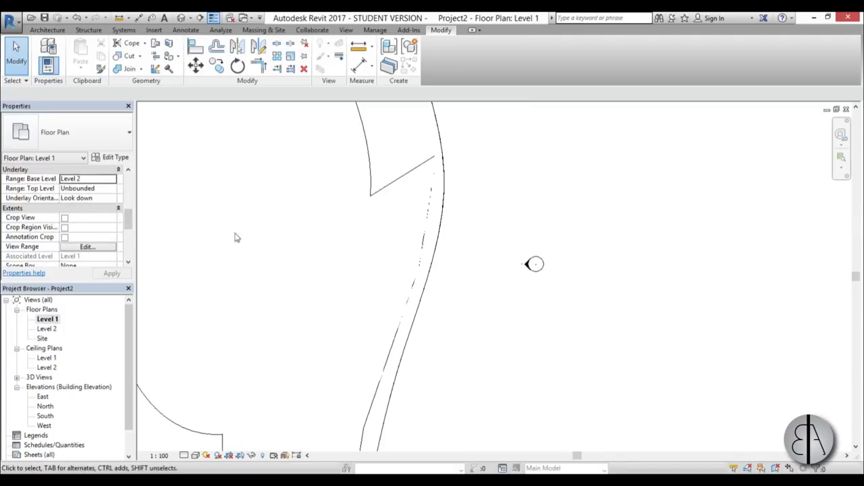
scroll(506, 268, down, 4)
scroll(511, 307, up, 2)
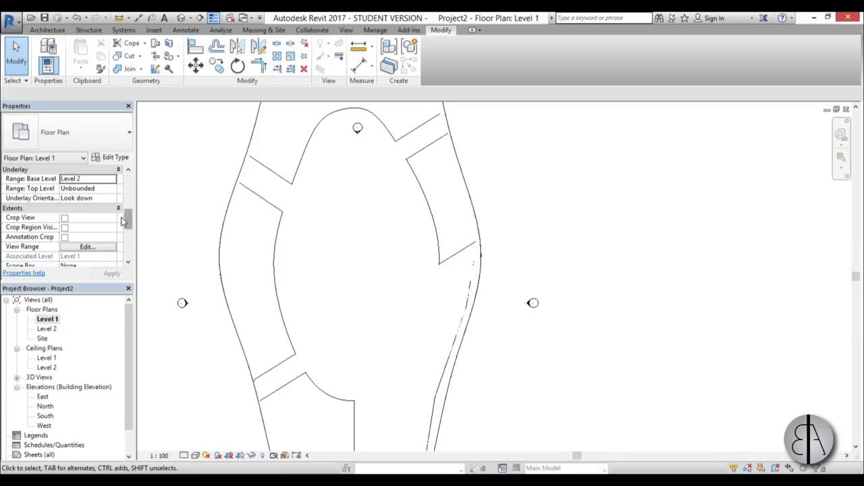
click(110, 189)
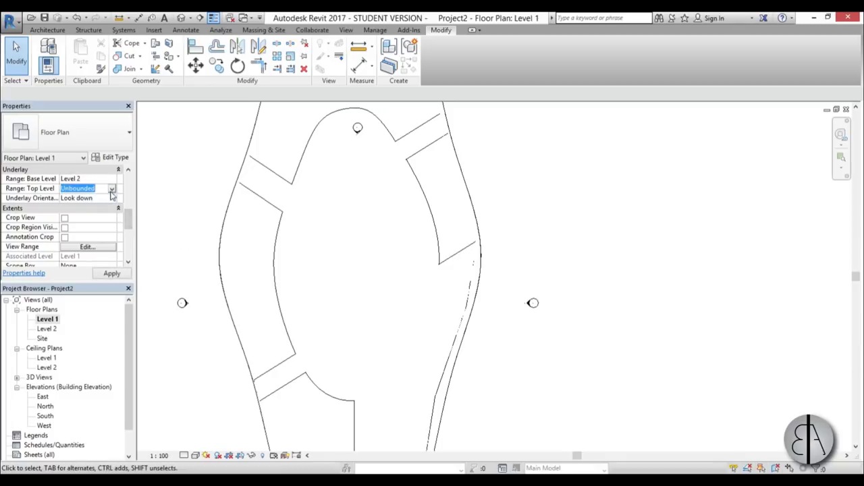
click(112, 199)
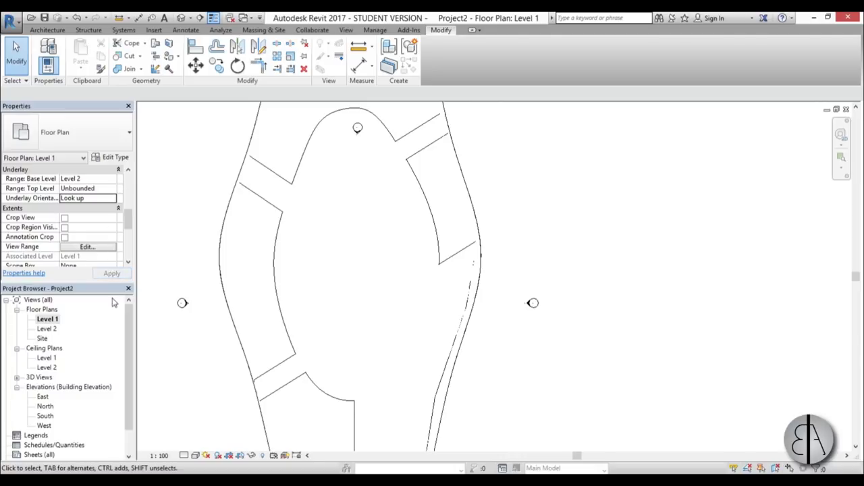
In the Level 2 floor plan, start a Generic - 200mm wall with the location line set to Finish Face: Exterior
double_click(49, 330)
scroll(419, 290, down, 2)
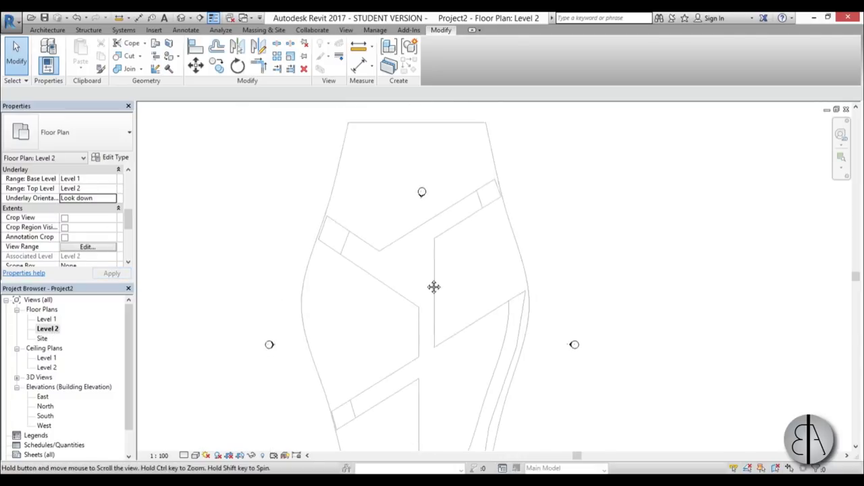
scroll(434, 285, up, 1)
key(w)
key(a)
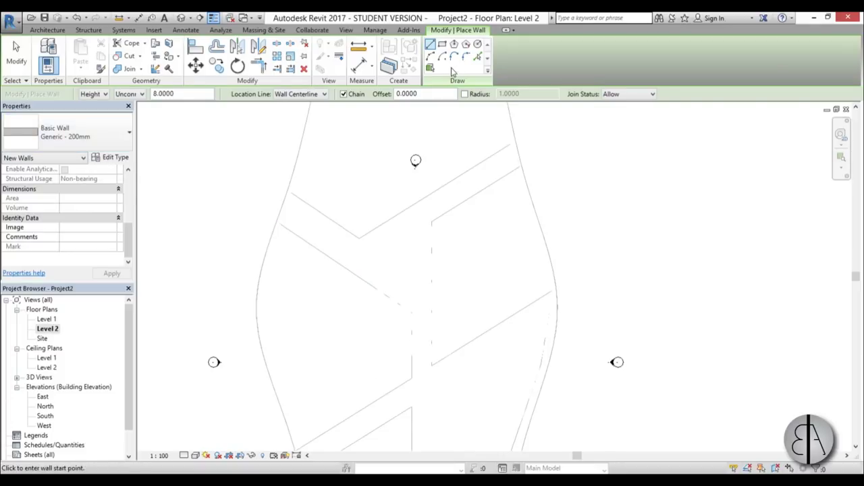
click(292, 94)
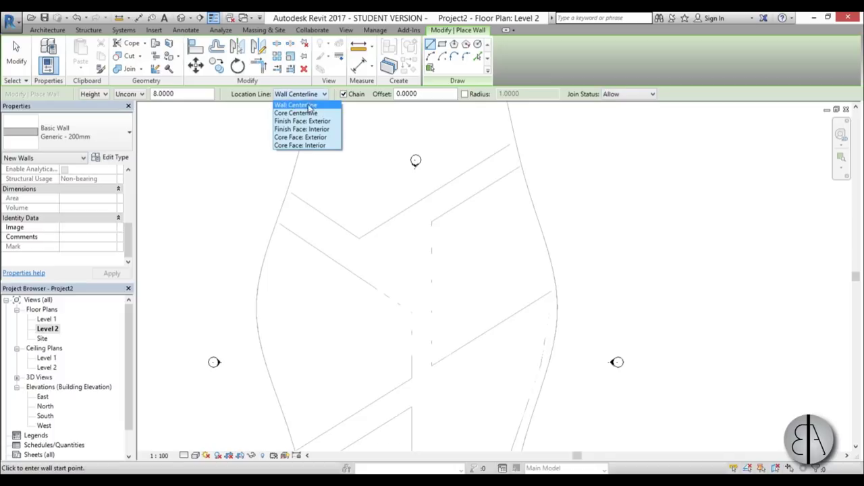
click(287, 121)
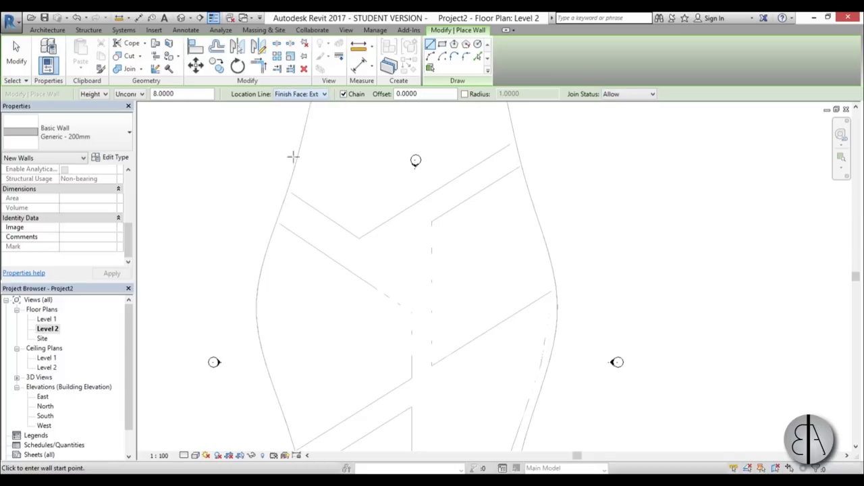
Draw two connected walls along the V-shaped edge of the upper roof section, from its left end through the vertex to its right end
scroll(291, 198, up, 3)
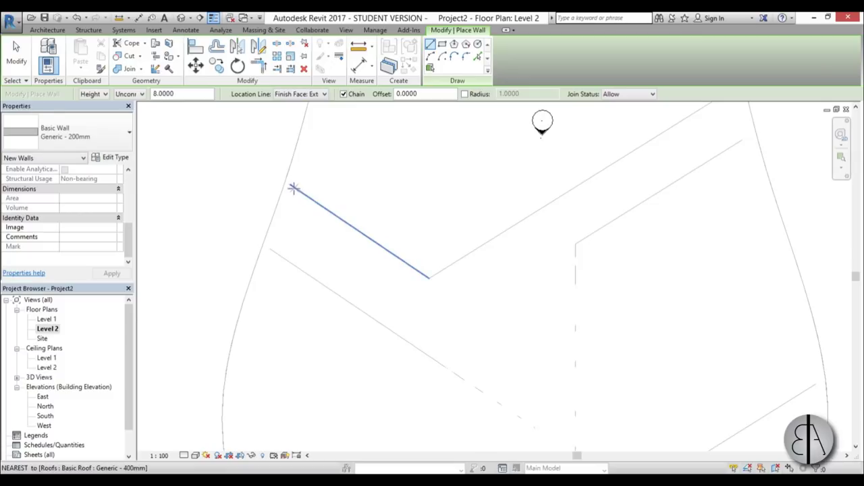
scroll(292, 188, up, 4)
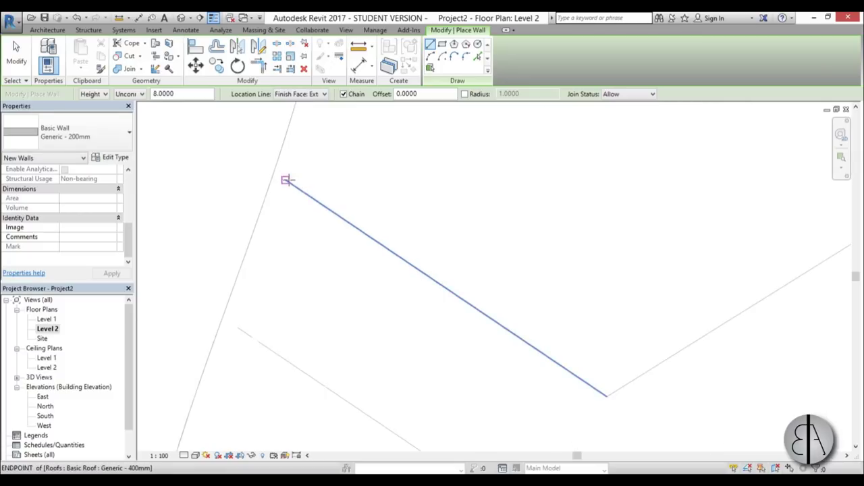
click(286, 179)
scroll(334, 219, down, 2)
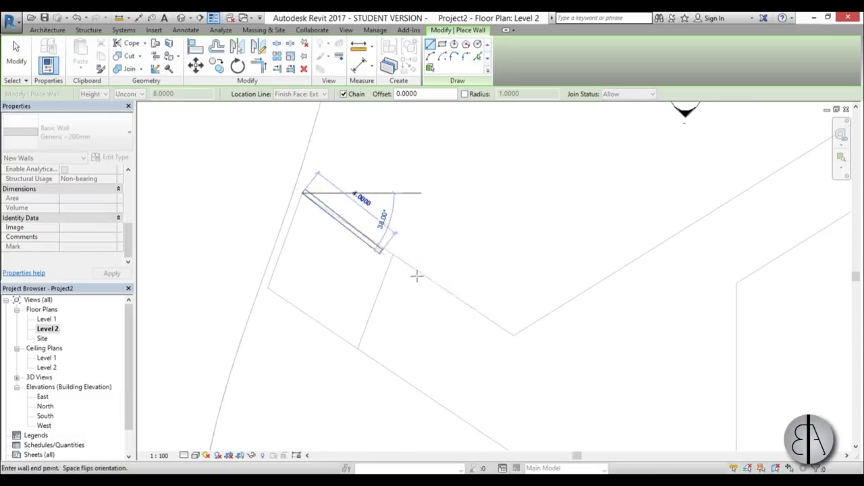
click(514, 336)
scroll(485, 321, down, 2)
middle_drag(702, 221, 499, 224)
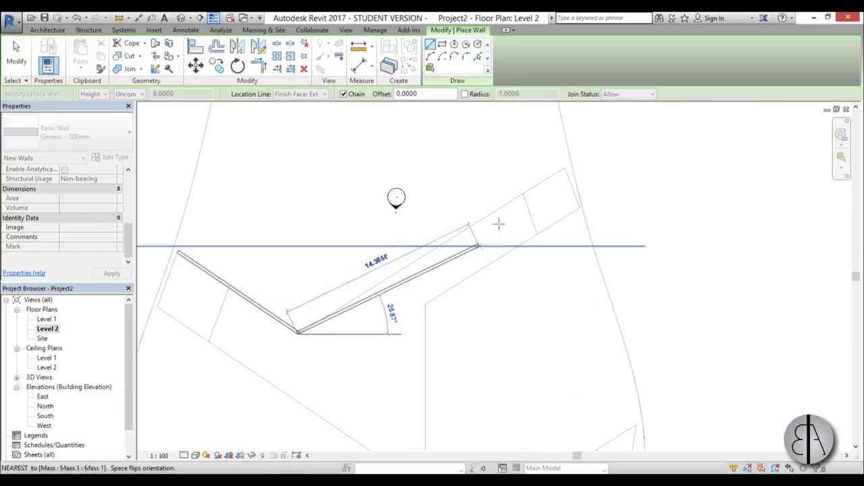
scroll(574, 196, up, 2)
click(573, 140)
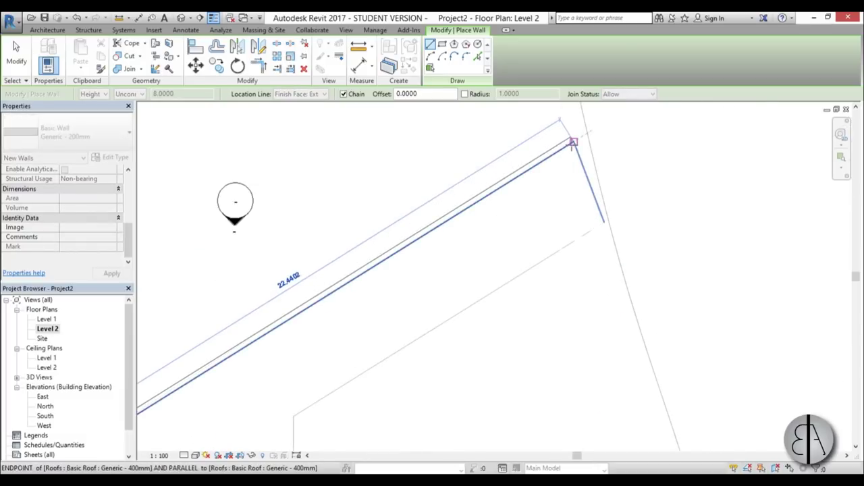
key(Escape)
Draw a wall along the lower edge of the upper-right void branch, from its outer end to the right roof section's inner corner
click(602, 223)
scroll(443, 298, down, 2)
middle_drag(444, 298, 582, 122)
scroll(582, 122, up, 2)
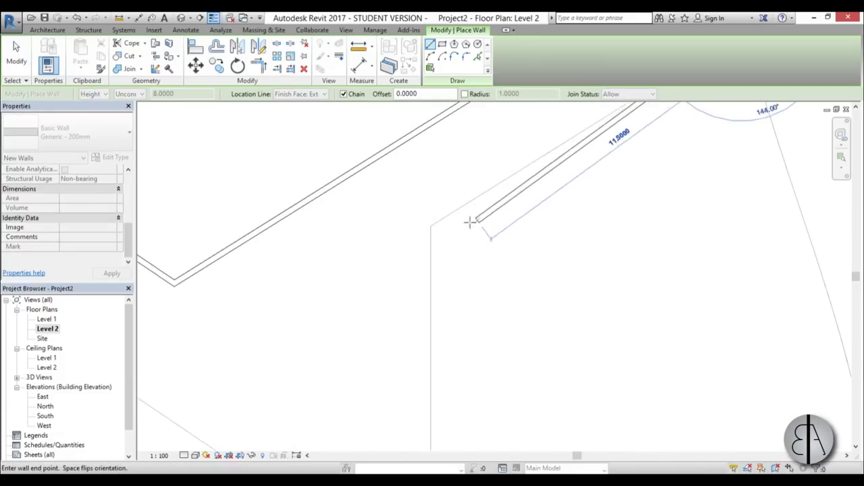
click(432, 227)
Continue the walls down the right roof section's vertical edge and along its lower diagonal edge to the outer end, finishing the chain
scroll(432, 236, down, 2)
middle_drag(427, 290, 435, 278)
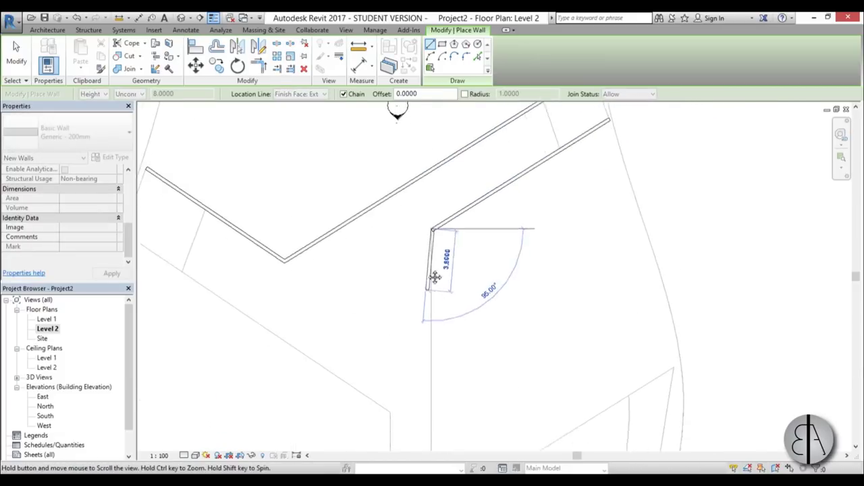
scroll(435, 277, up, 3)
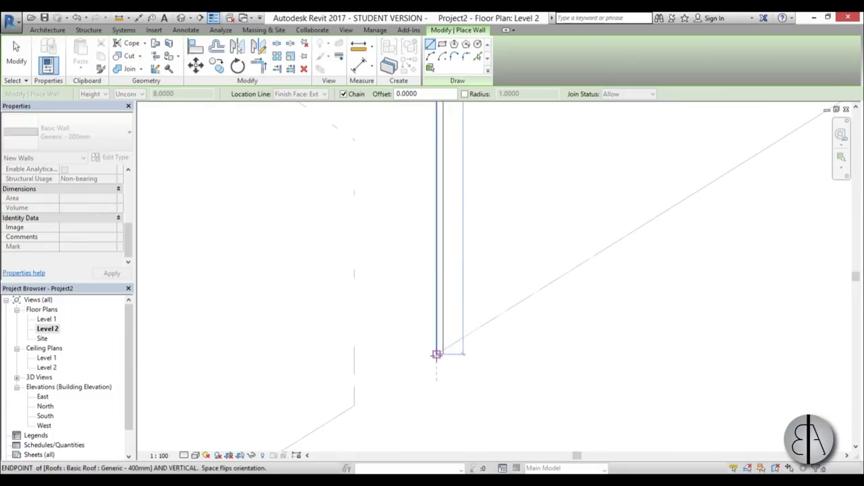
click(436, 354)
scroll(446, 355, down, 2)
middle_drag(448, 356, 264, 413)
scroll(489, 260, up, 2)
click(551, 226)
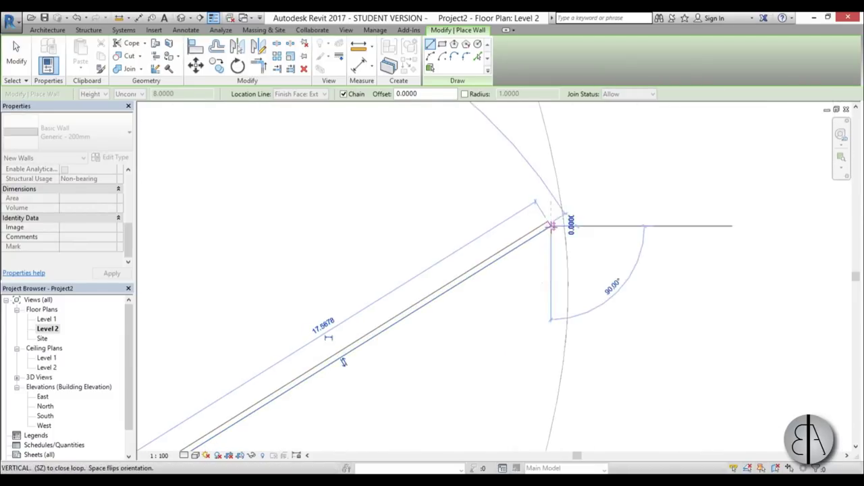
click(551, 226)
Draw two connected walls around the lower-left roof section, up its vertical edge and along its diagonal edge to the outer end
scroll(627, 315, down, 3)
middle_drag(627, 314, 488, 193)
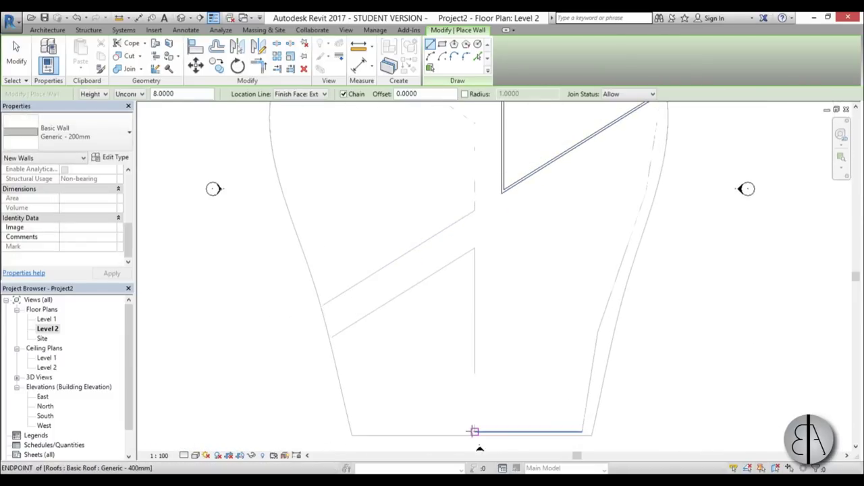
click(474, 430)
scroll(477, 241, up, 2)
click(473, 247)
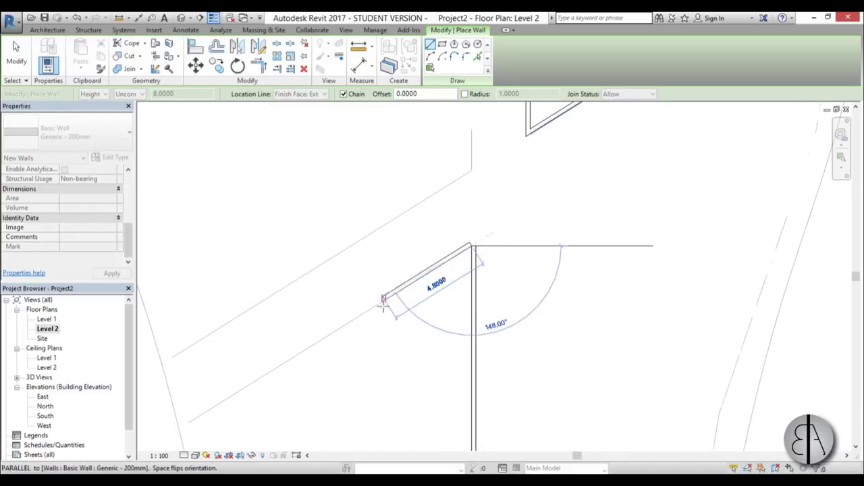
middle_drag(353, 324, 388, 241)
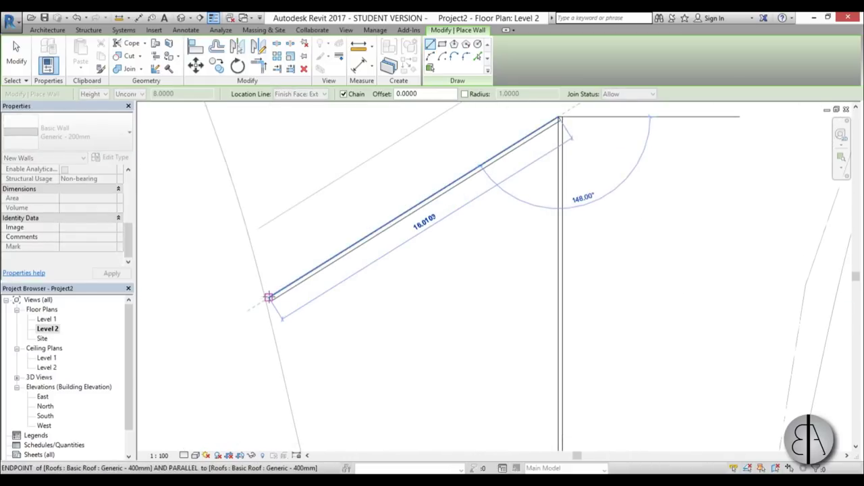
click(269, 297)
key(Escape)
Flip the lower-left section's vertical wall to the other side of the roof edge and deselect it
click(559, 304)
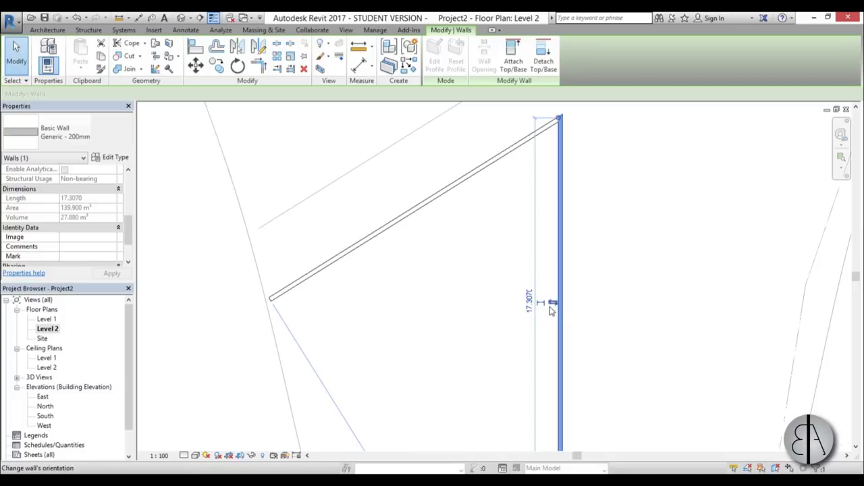
scroll(482, 192, down, 2)
click(474, 204)
Draw two connected walls along the left roof section's lower diagonal edge and up its vertical edge
middle_drag(403, 245, 362, 403)
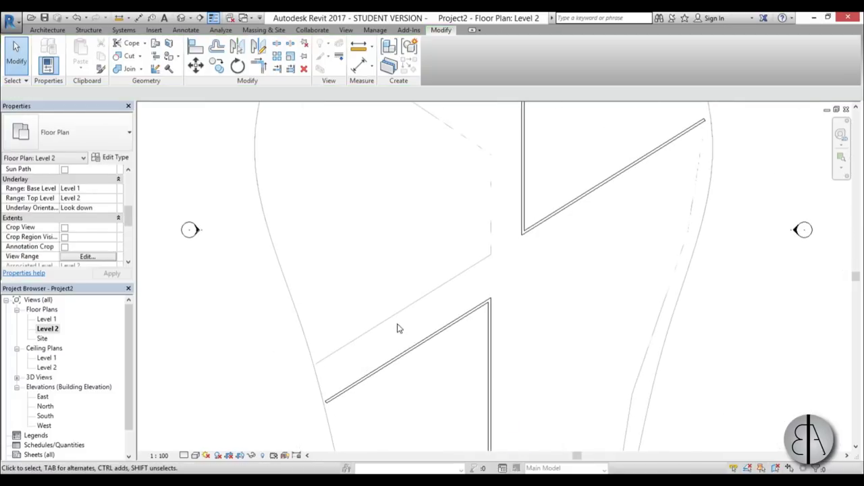
key(w)
key(a)
click(316, 363)
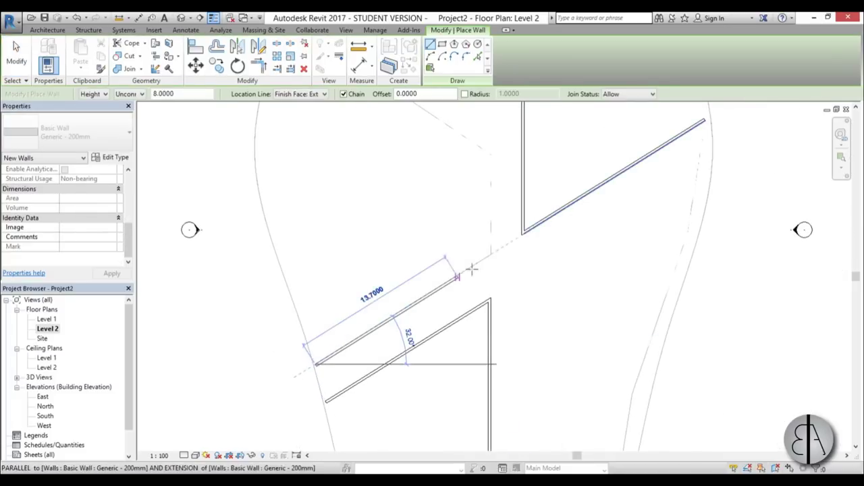
scroll(490, 254, up, 2)
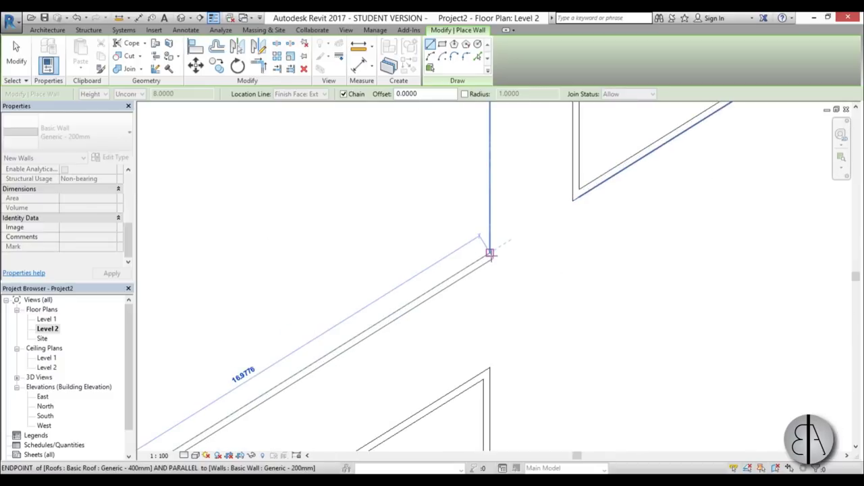
click(491, 254)
middle_drag(517, 246, 496, 396)
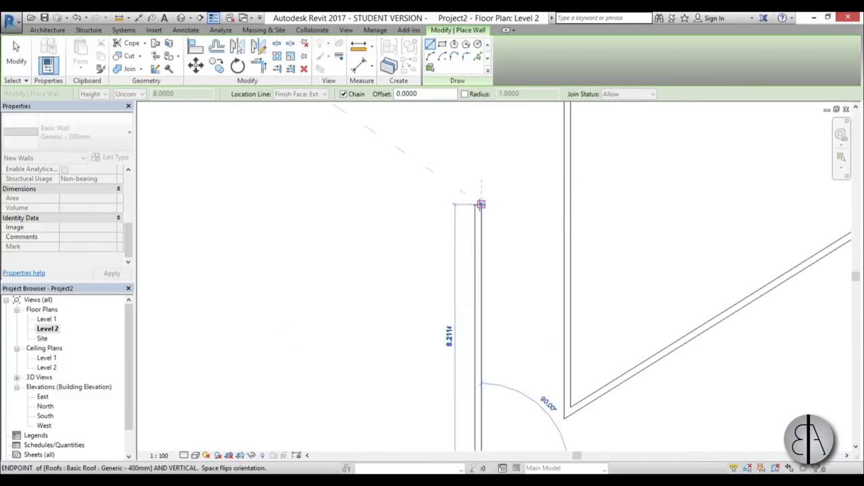
click(480, 204)
Continue the wall along the left roof section's upper diagonal edge to its outer end and finish the chain
middle_drag(380, 155, 509, 355)
scroll(509, 355, down, 2)
middle_drag(291, 222, 422, 295)
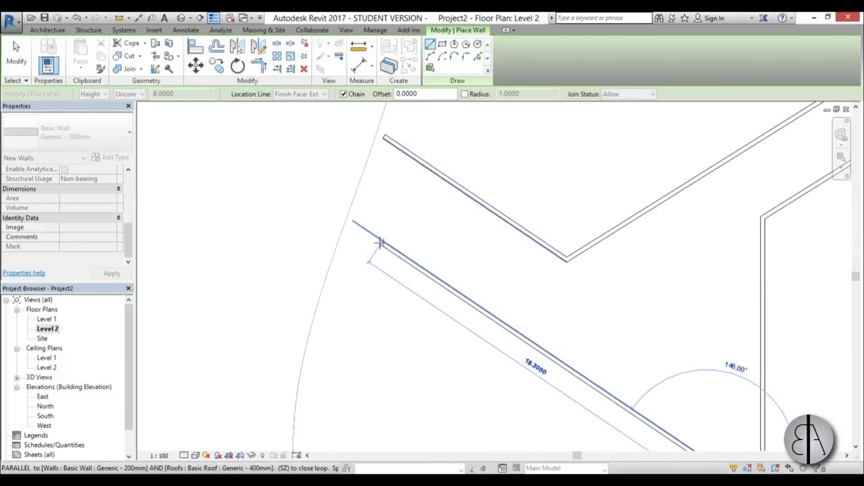
click(358, 227)
key(Escape)
key(Escape)
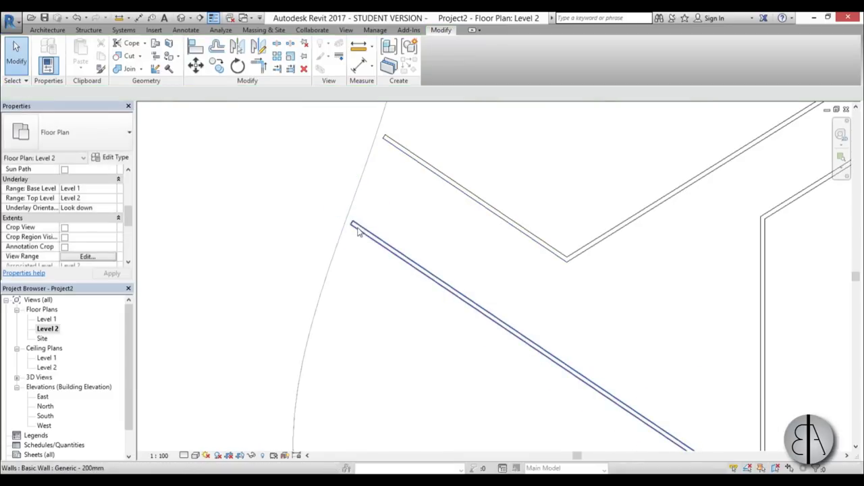
Select all the wall chains along the roof's cut edges in plan and open the 3D view
click(357, 233)
scroll(339, 174, down, 2)
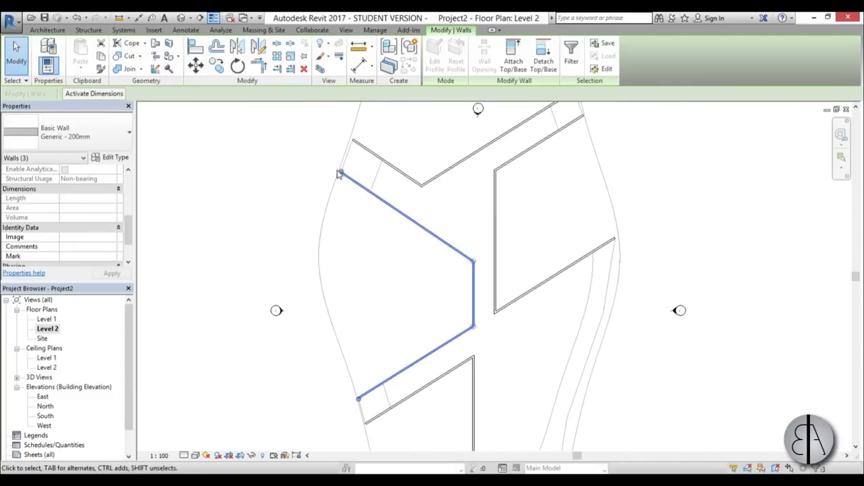
ctrl+click(395, 172)
key(Tab)
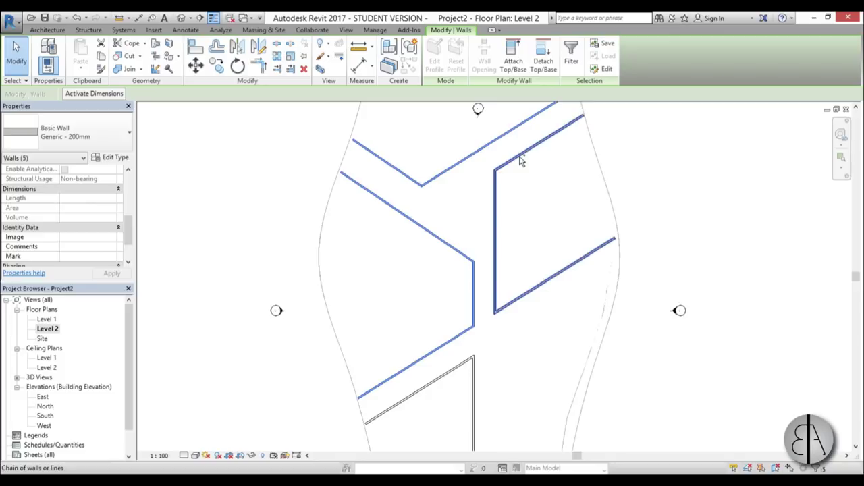
ctrl+click(521, 159)
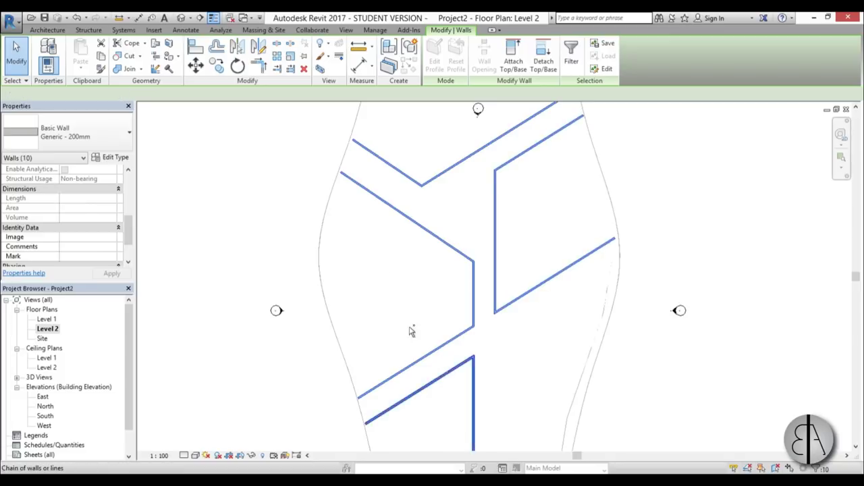
click(181, 17)
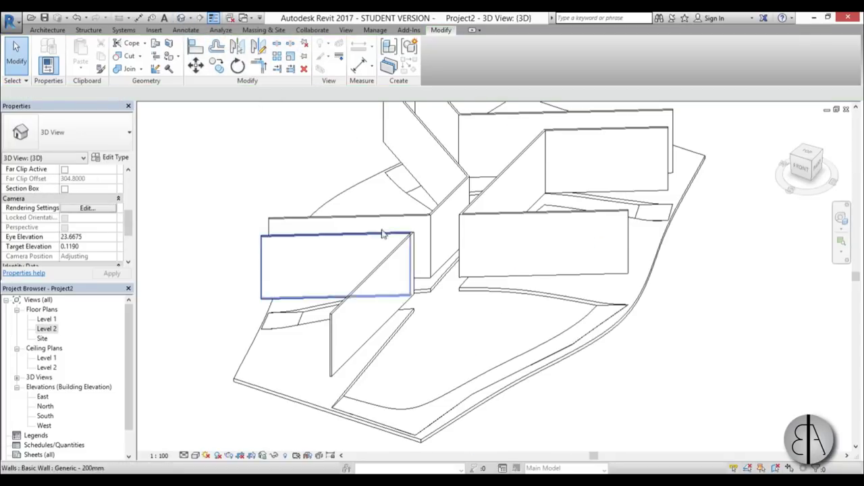
Select all the walls in 3D with Level 2 as their base constraint, and clear the selection
shift+middle_drag(382, 234, 627, 207)
drag(653, 211, 176, 191)
shift+middle_drag(534, 164, 149, 253)
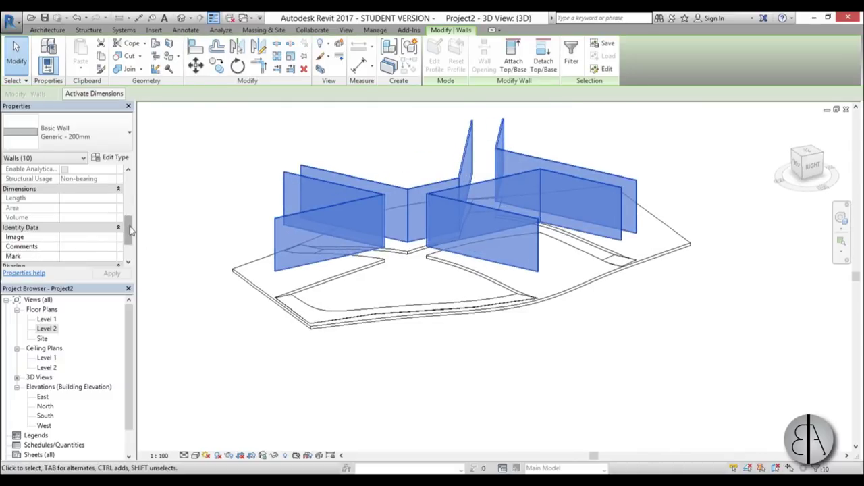
drag(130, 231, 133, 177)
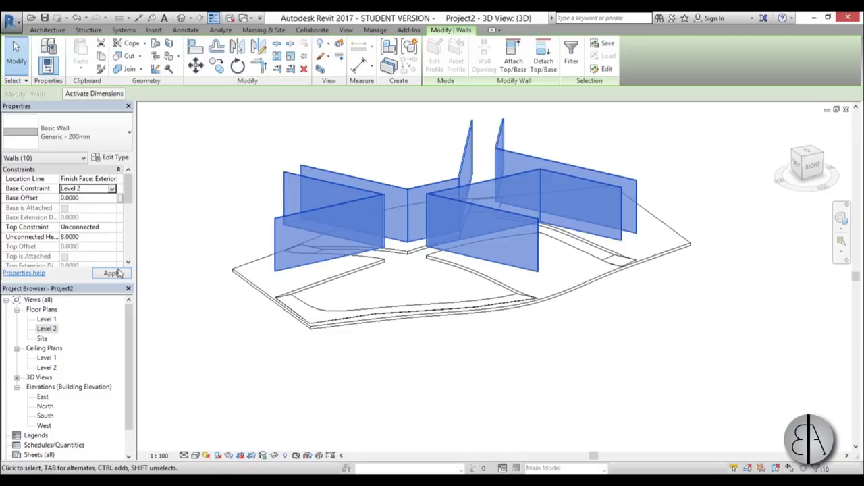
click(448, 337)
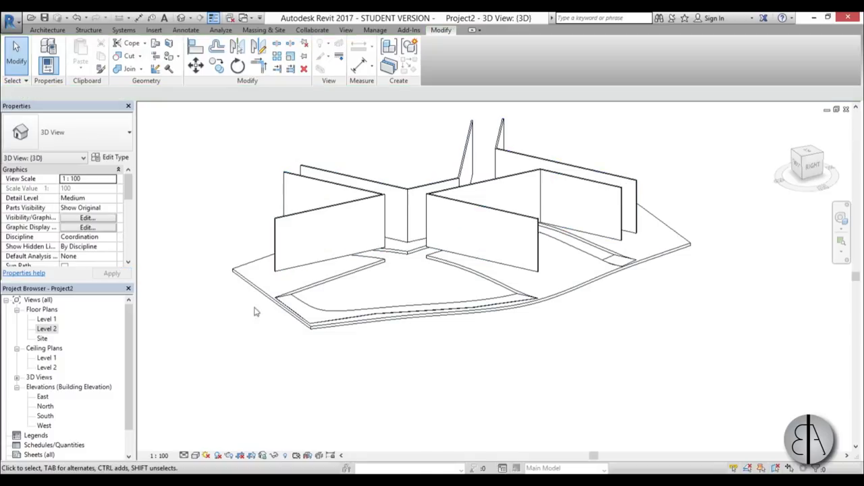
Select all the walls and set their base constraint to Level 1
shift+middle_drag(608, 239, 612, 160)
drag(678, 191, 309, 188)
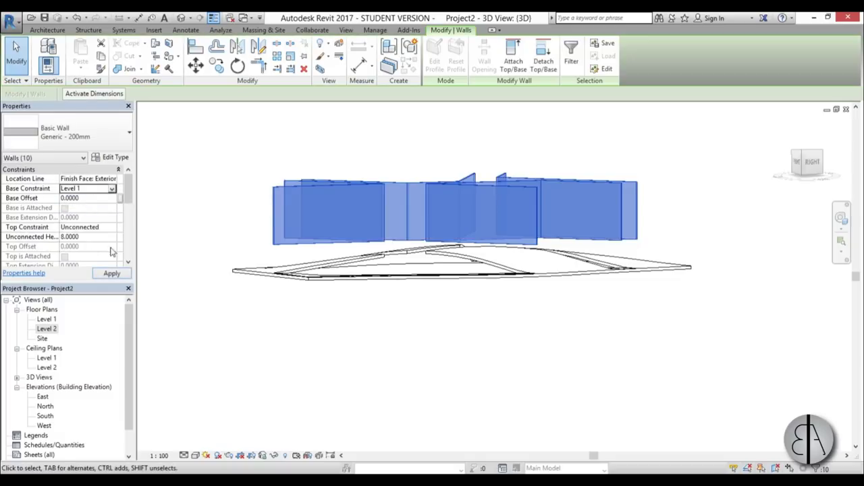
click(112, 273)
Try to attach the tops of all the walls to the spline roof
shift+middle_drag(397, 288, 397, 365)
scroll(464, 175, up, 1)
click(513, 57)
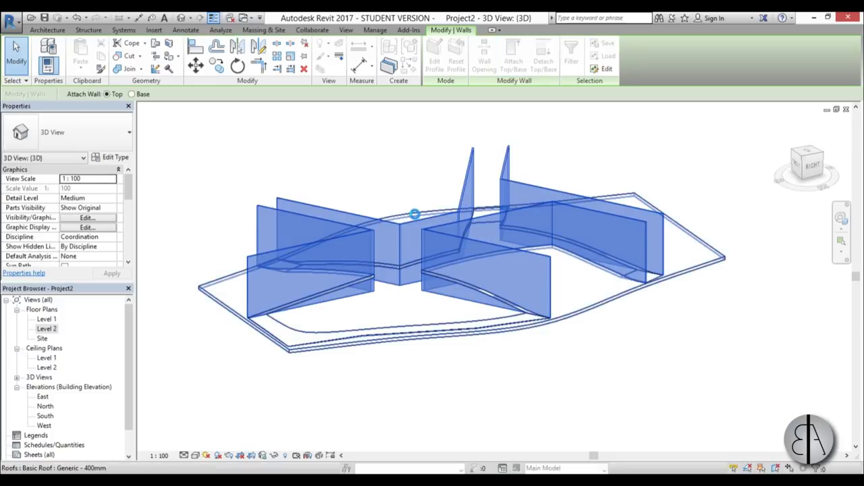
click(414, 214)
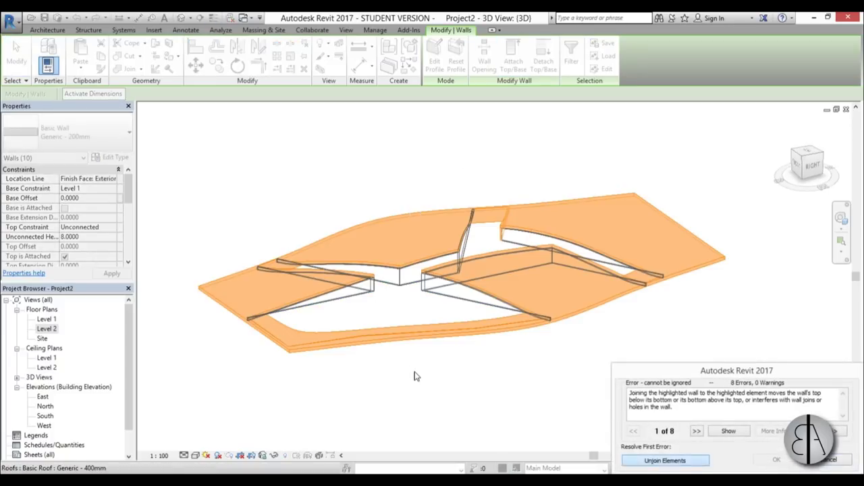
click(407, 373)
Examine from several sides how the walls meet the curved roof edges
shift+middle_drag(382, 356, 222, 409)
scroll(447, 268, up, 5)
scroll(453, 255, down, 6)
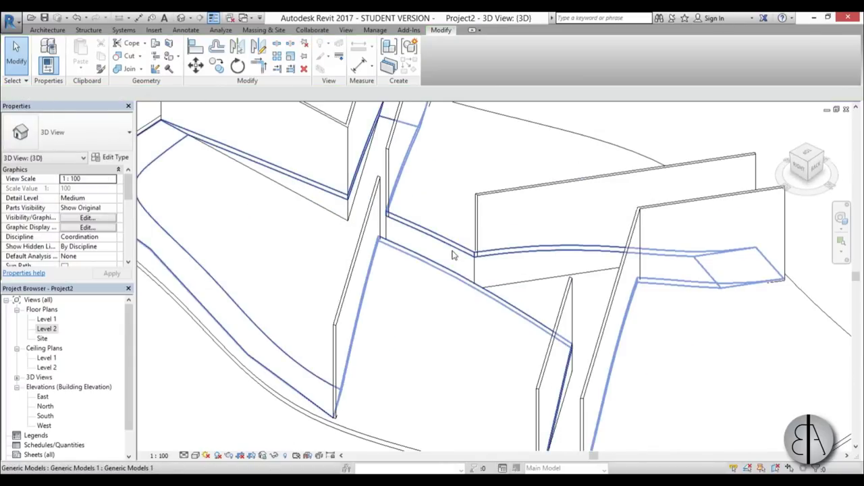
shift+middle_drag(448, 266, 567, 240)
scroll(567, 239, up, 3)
middle_drag(429, 337, 589, 331)
shift+middle_drag(367, 335, 378, 350)
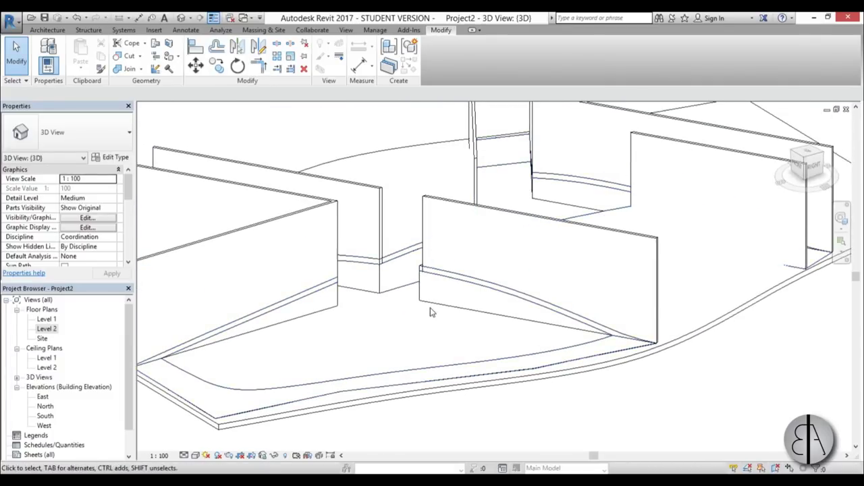
middle_drag(449, 317, 417, 316)
Edit the profile of the right roof section's lower diagonal wall and draw a spline along the roof's underside down to the base line
click(615, 230)
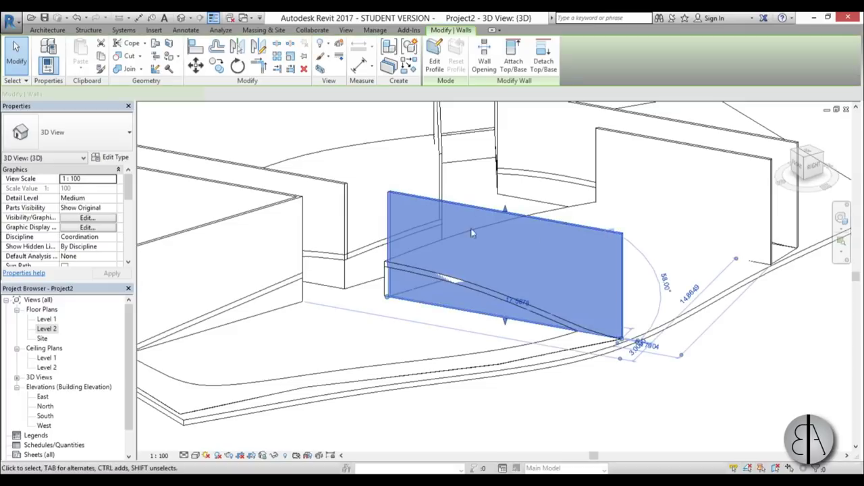
click(435, 64)
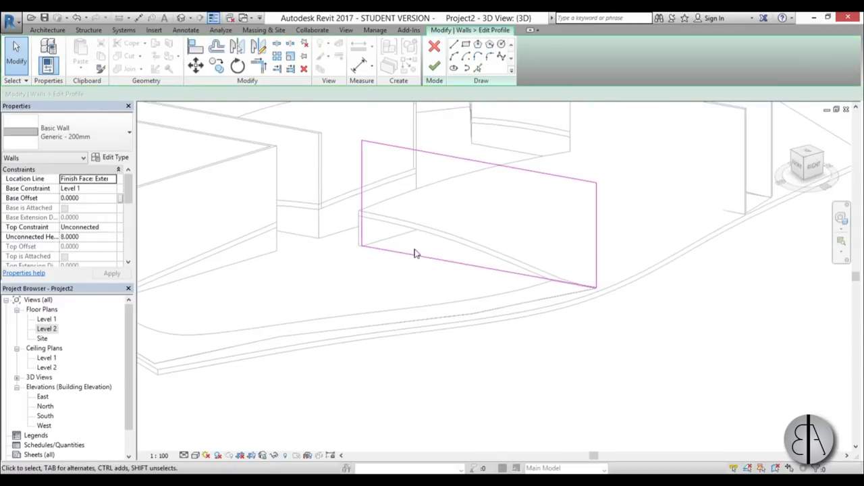
click(501, 58)
scroll(388, 216, up, 4)
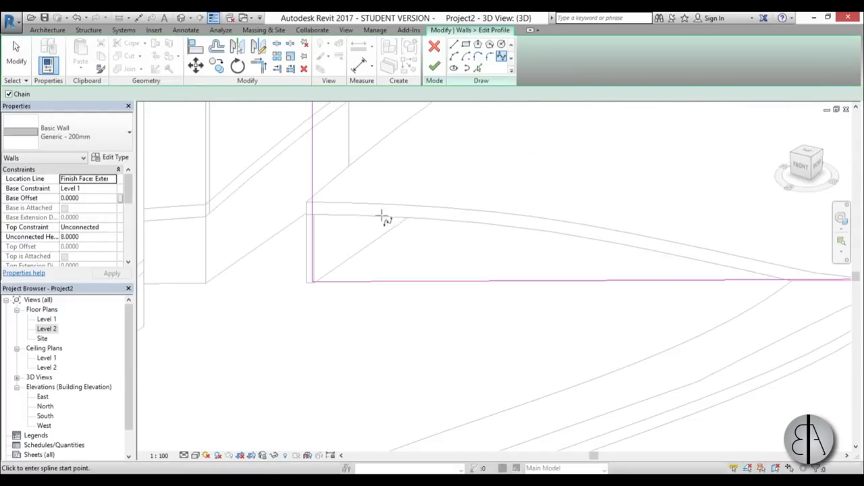
click(312, 212)
click(419, 211)
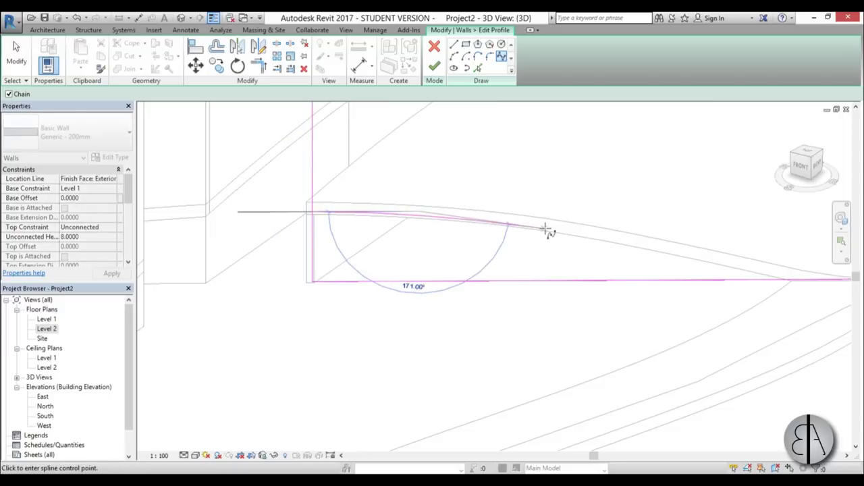
click(547, 229)
middle_drag(615, 250, 378, 199)
scroll(463, 208, up, 1)
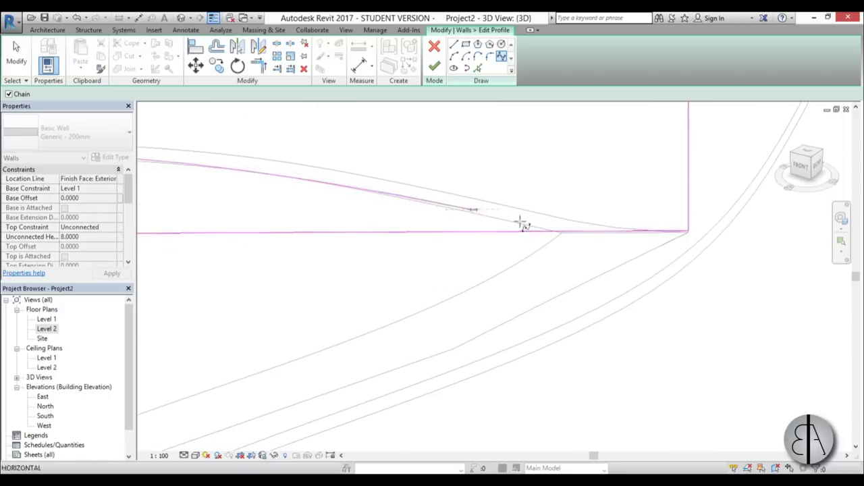
click(573, 232)
key(Escape)
key(Escape)
Shorten the profile's base line to the spline's lower end
click(616, 229)
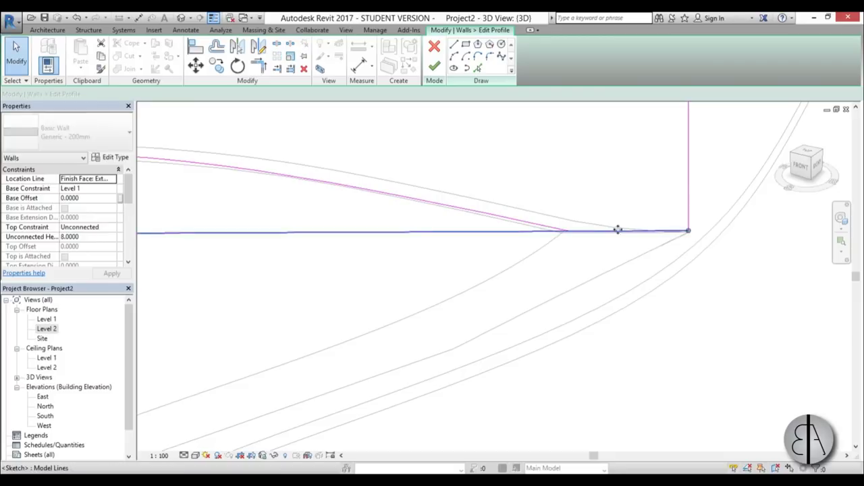
drag(688, 231, 569, 232)
key(Escape)
scroll(472, 270, down, 3)
middle_drag(442, 277, 664, 300)
scroll(418, 224, up, 3)
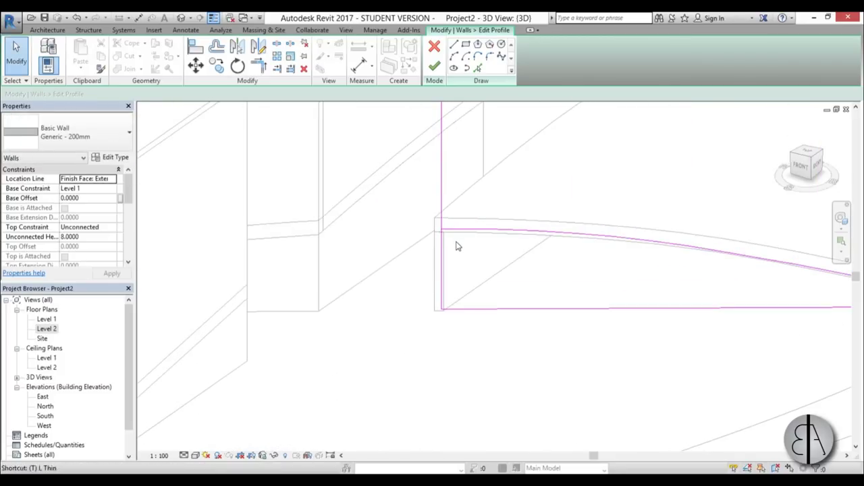
key(t)
key(r)
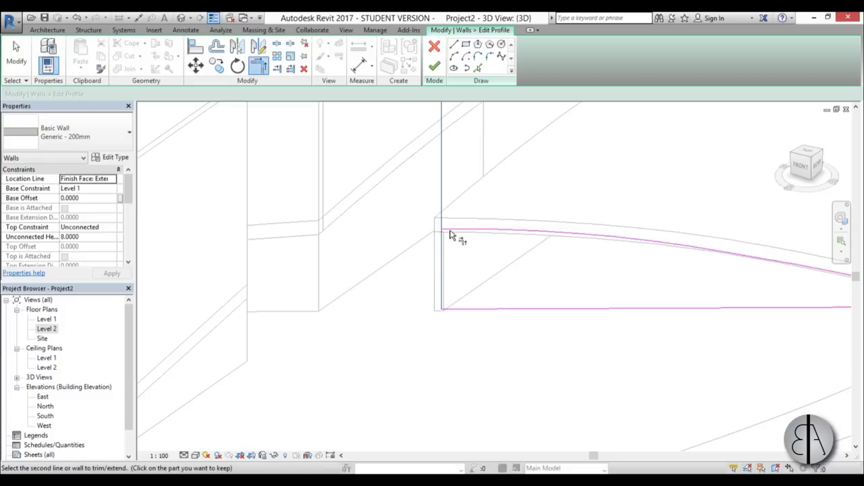
key(Escape)
key(Escape)
Shorten the profile's inner vertical line down to the spline's upper end
click(441, 246)
scroll(439, 245, down, 3)
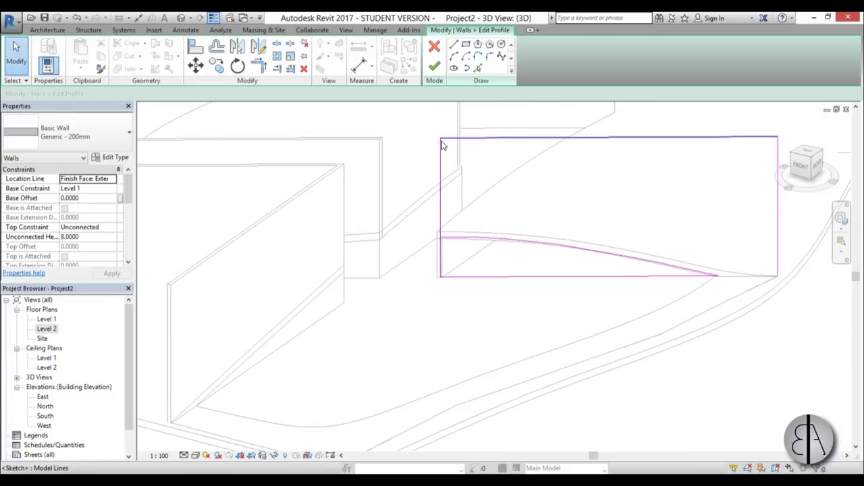
drag(442, 140, 440, 237)
Delete the profile's leftover top and outer vertical lines, and finish the profile edit
scroll(341, 187, down, 2)
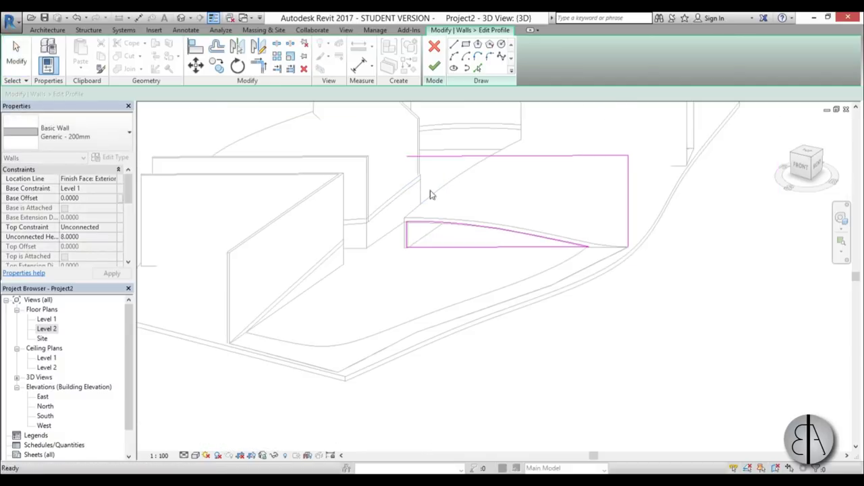
drag(655, 180, 553, 129)
key(Delete)
click(434, 65)
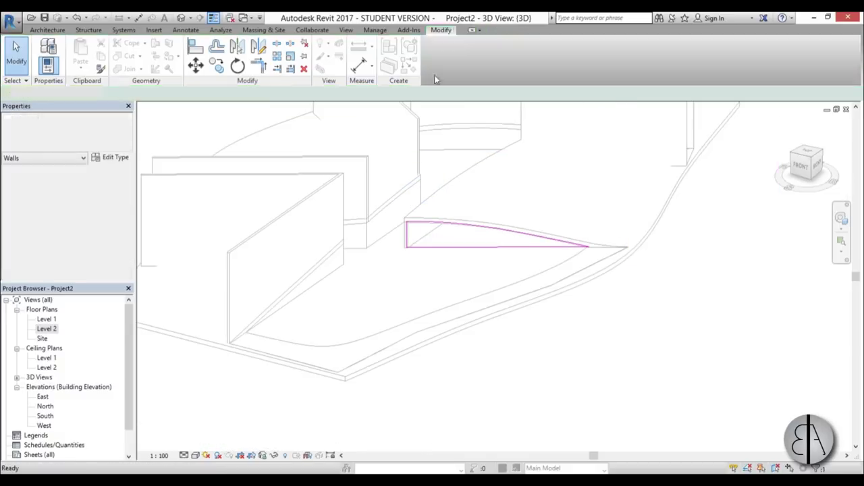
click(457, 266)
Edit the profile of the lower-left section's vertical plan wall and delete its top and outer vertical lines
shift+middle_drag(457, 266, 337, 314)
click(364, 218)
scroll(397, 282, up, 1)
click(434, 66)
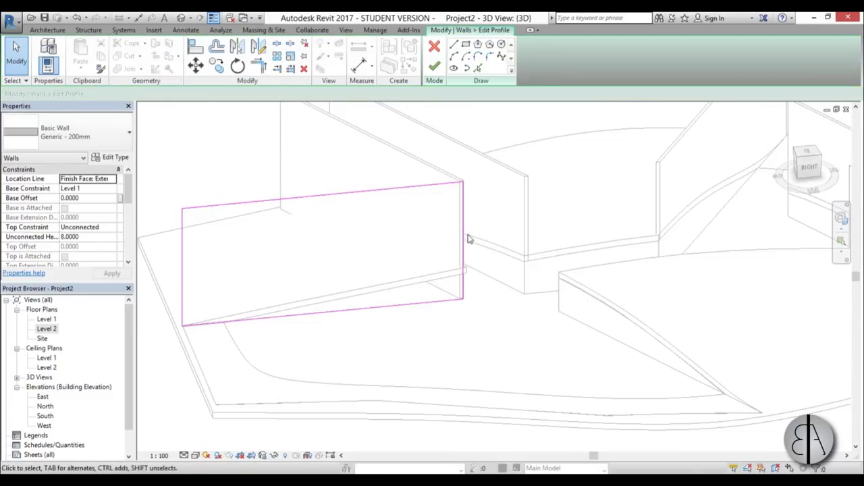
drag(447, 236, 174, 186)
key(Delete)
Draw a spline along the roof's underside from the profile's base line to its inner vertical line
click(501, 57)
scroll(244, 315, up, 1)
click(201, 327)
scroll(284, 317, up, 2)
click(565, 239)
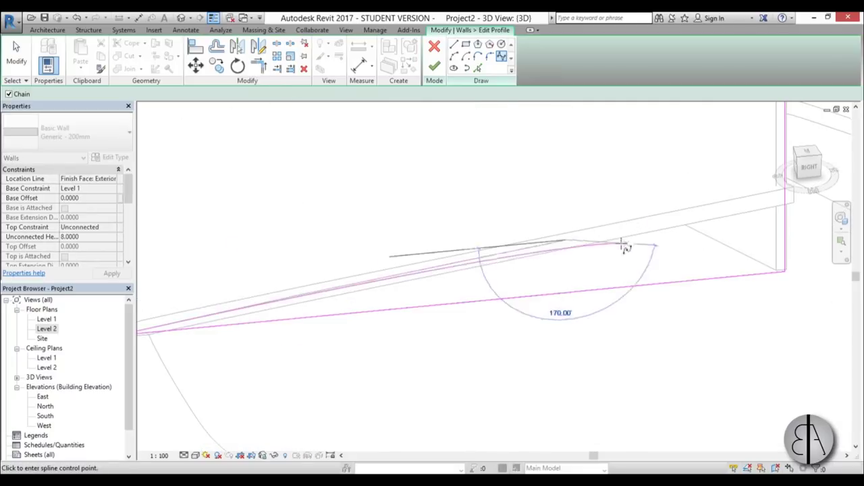
middle_drag(621, 243, 321, 300)
click(484, 255)
key(Escape)
key(Escape)
Shorten the profile's inner vertical line and base line to the spline's ends, and finish the profile edit
scroll(530, 296, down, 2)
click(507, 203)
drag(507, 158, 507, 275)
middle_drag(237, 356, 441, 304)
click(411, 290)
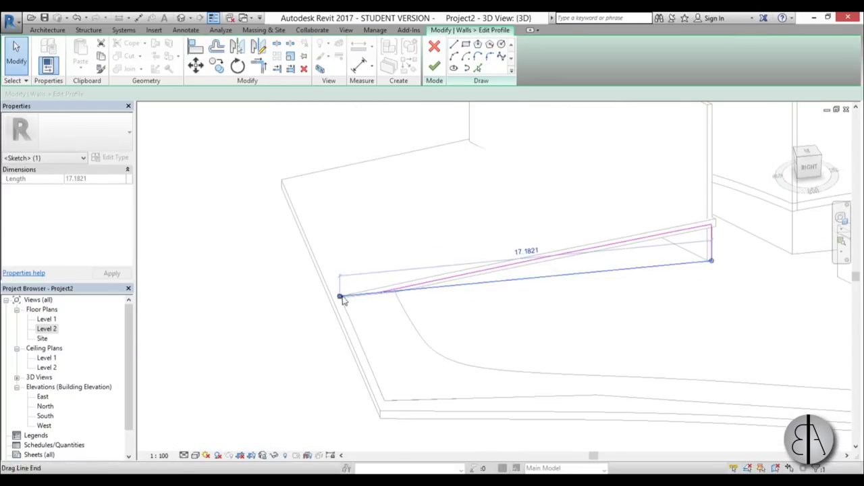
drag(340, 297, 380, 292)
click(434, 65)
Set the visual style to Wireframe and open the profile of the lower-left section's diagonal wall for editing
scroll(486, 283, down, 3)
shift+middle_drag(432, 304, 629, 243)
click(532, 284)
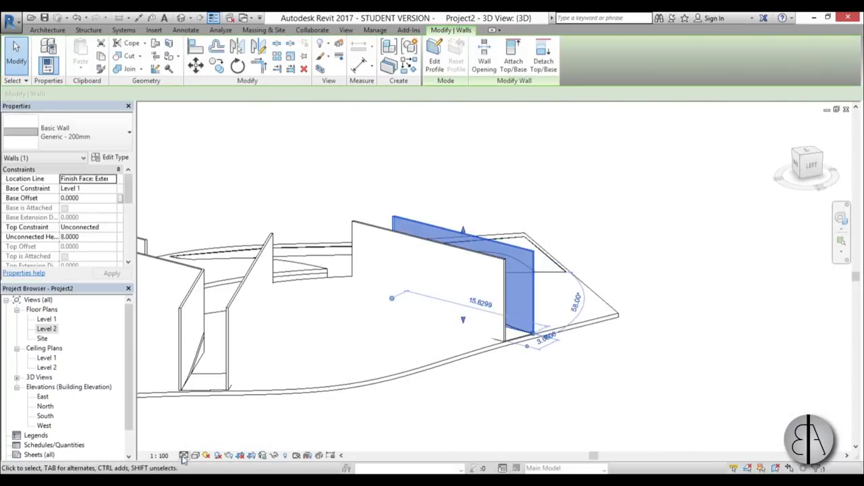
click(195, 456)
click(219, 387)
shift+middle_drag(432, 304, 412, 278)
click(435, 56)
Draw a spline along the roof's underside from this profile's inner vertical line down to its base line
scroll(361, 318, up, 2)
click(501, 57)
scroll(305, 291, up, 2)
click(295, 299)
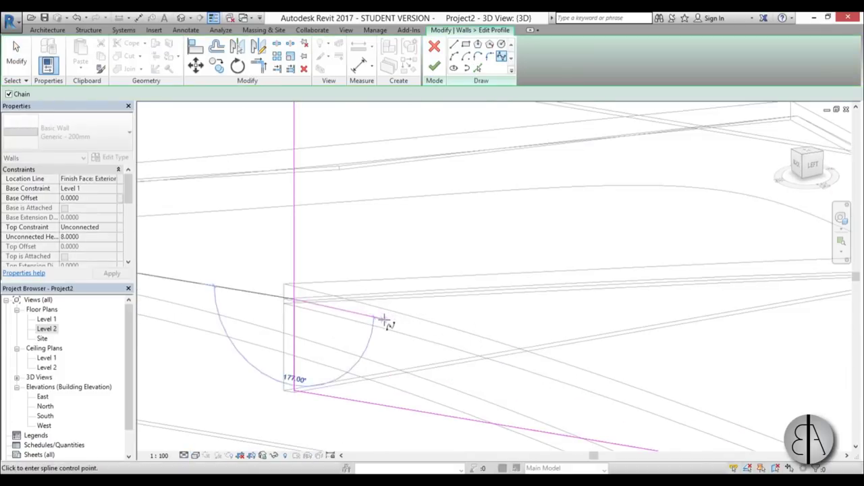
click(383, 320)
click(532, 367)
middle_drag(525, 378, 372, 180)
click(519, 212)
middle_drag(661, 270, 521, 230)
click(560, 245)
key(Escape)
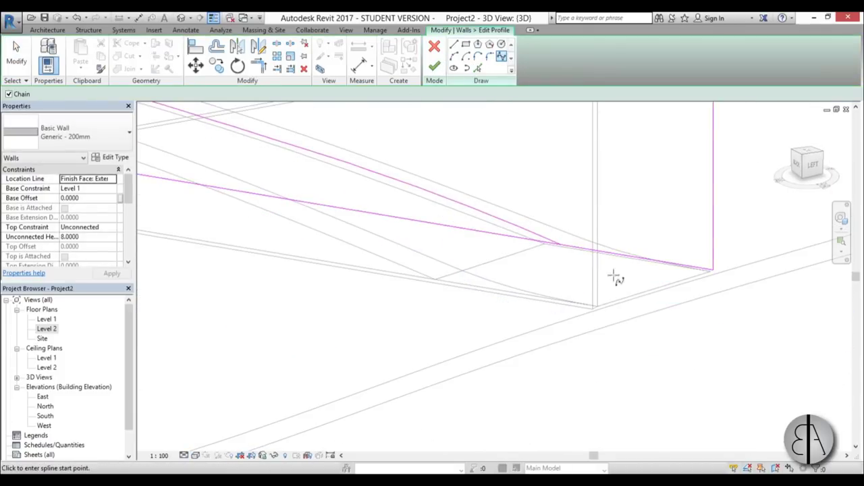
Delete the profile's outer vertical and top lines, shorten its inner vertical and base lines to the spline's ends, and finish the edit
key(Escape)
scroll(613, 276, down, 4)
drag(695, 263, 602, 196)
key(Delete)
click(399, 203)
drag(399, 125, 399, 295)
middle_drag(399, 295, 280, 222)
click(656, 336)
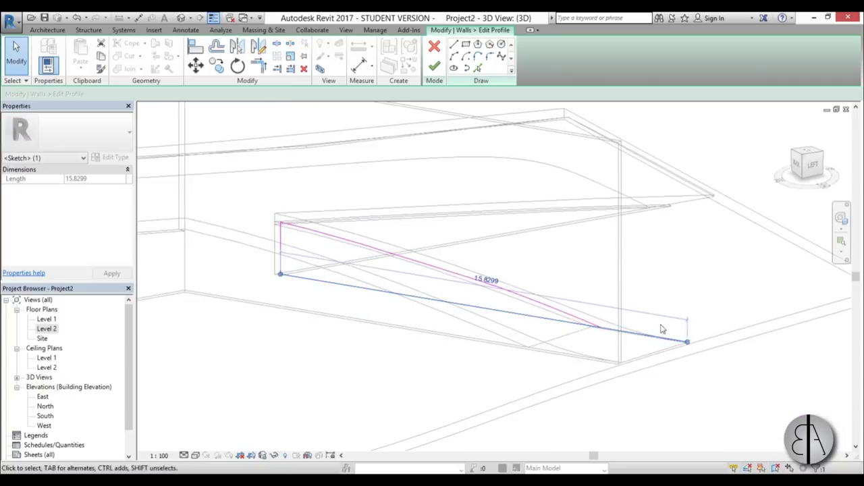
drag(687, 342, 600, 328)
click(434, 65)
In the profile of the facing wall across the narrow cut, draw a spline along the roof's underside from the base line to the inner vertical line
click(619, 291)
shift+middle_drag(619, 291, 291, 318)
click(436, 55)
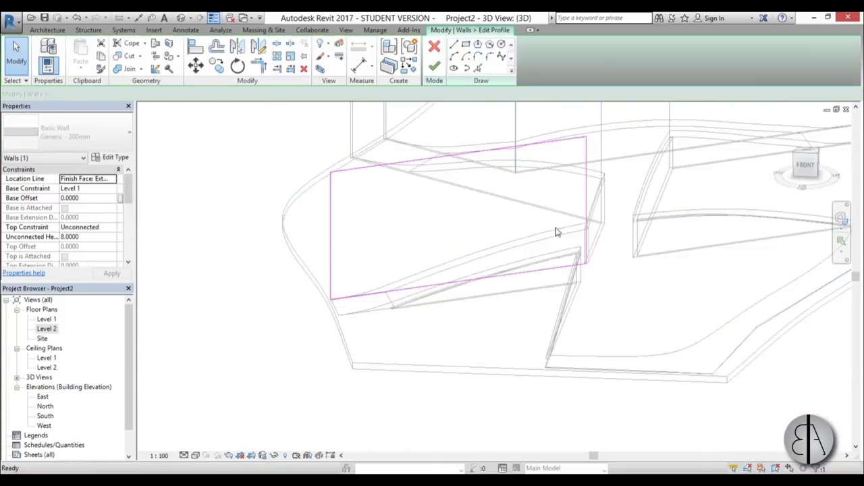
scroll(543, 191, up, 2)
click(500, 57)
scroll(330, 301, up, 3)
click(226, 349)
click(374, 315)
click(645, 226)
scroll(645, 225, up, 3)
middle_drag(645, 226, 388, 270)
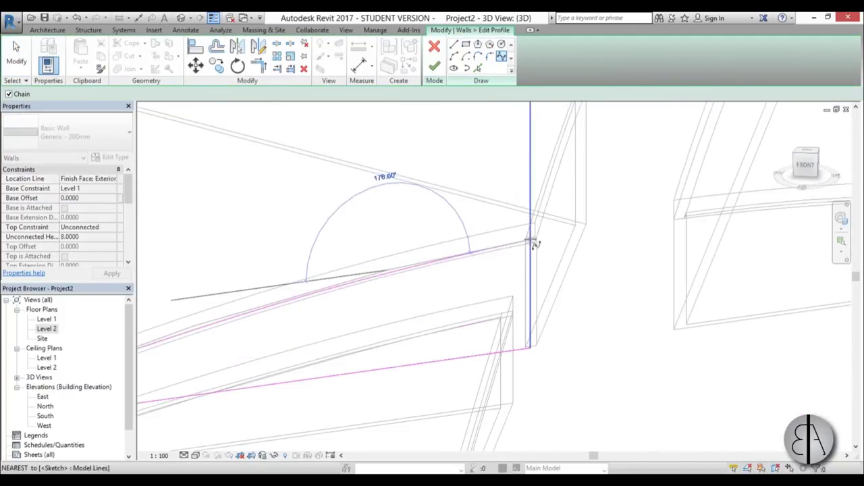
click(531, 240)
key(Escape)
key(Escape)
Shorten this profile's inner vertical and base lines to the spline's ends, remove the leftover outer lines, and finish the edit
scroll(517, 278, down, 3)
click(523, 202)
drag(523, 140, 523, 262)
drag(246, 352, 244, 349)
key(ctrl+z)
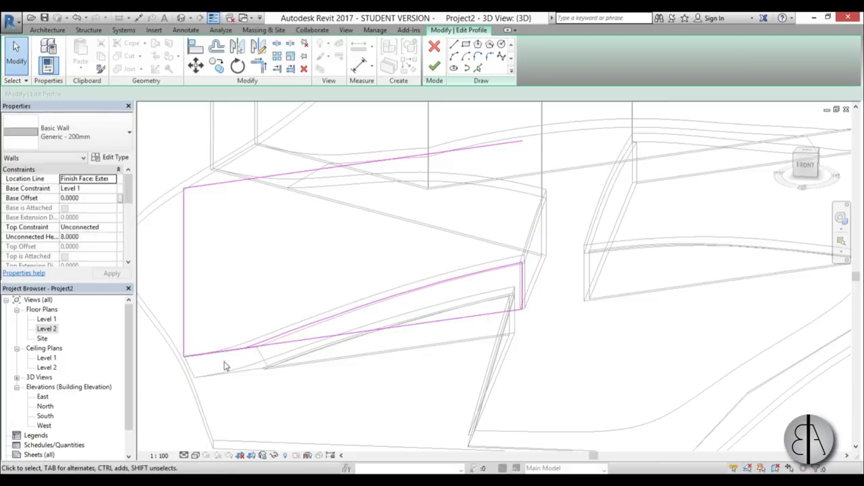
scroll(185, 357, up, 3)
drag(185, 357, 310, 346)
scroll(252, 362, down, 5)
click(434, 66)
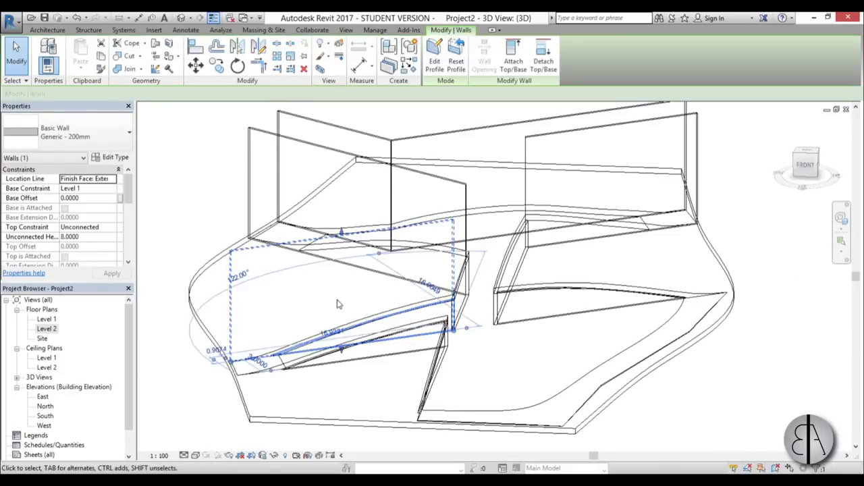
Open the profile of the next full-height wall, seen from the back, and draw a spline along the roof's underside between its base and inner vertical lines
click(715, 432)
scroll(719, 435, down, 3)
shift+middle_drag(715, 432, 203, 422)
scroll(199, 421, up, 4)
double_click(263, 244)
scroll(242, 321, up, 1)
scroll(240, 322, up, 3)
click(501, 56)
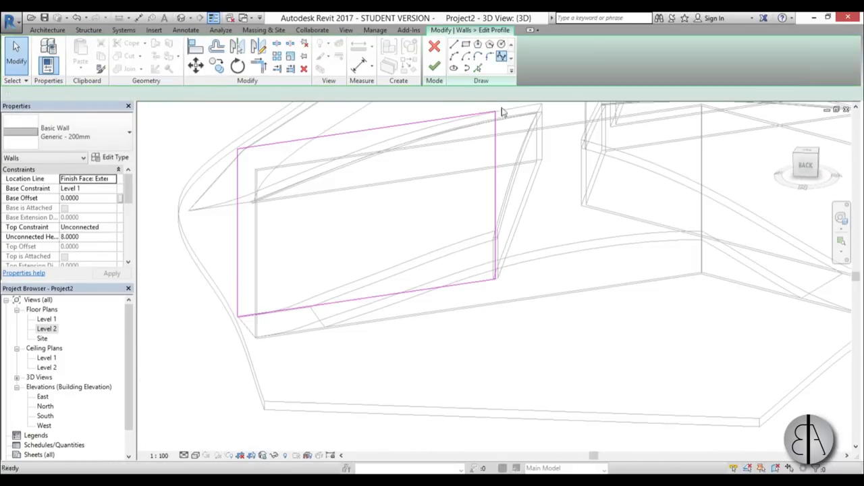
scroll(455, 254, up, 3)
middle_drag(291, 308, 437, 257)
click(317, 299)
key(Escape)
scroll(317, 309, down, 3)
key(Escape)
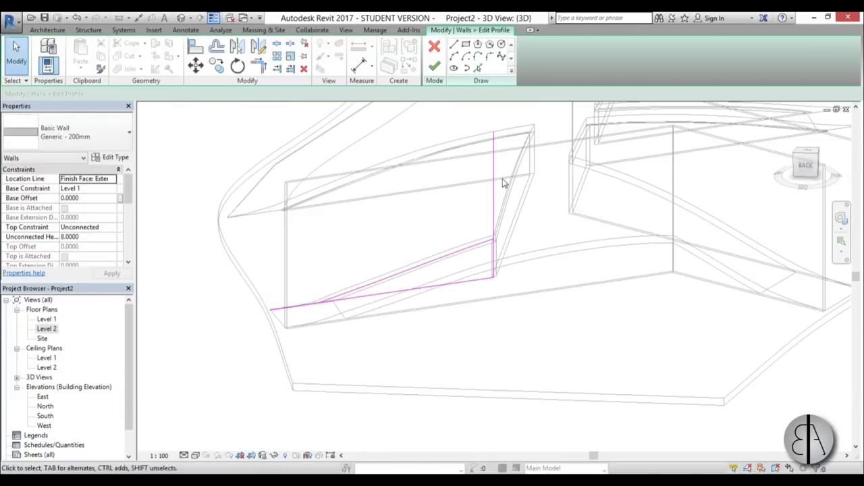
Shorten the inner vertical line and base line of this wall's profile to the spline's ends, and finish the profile edit
drag(498, 231, 496, 238)
click(291, 306)
drag(270, 310, 320, 303)
click(434, 65)
click(258, 347)
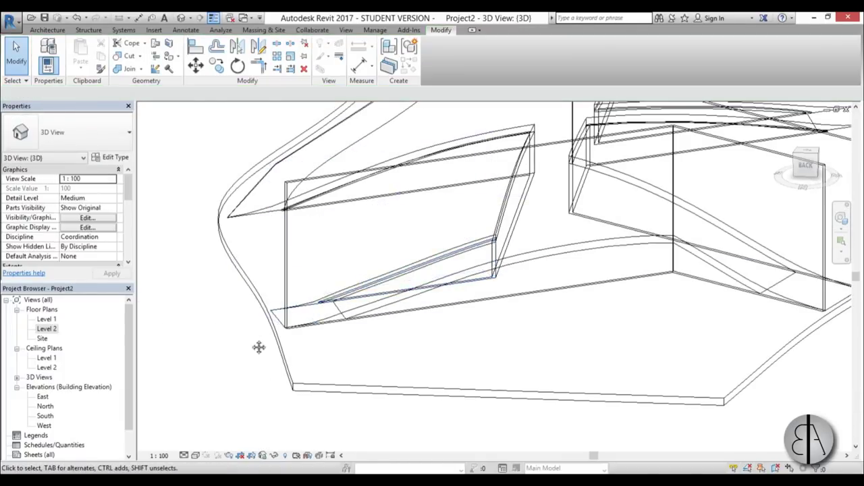
Open the profile of the full-height wall seen from the right and draw a spline along the roof's underside from its inner vertical line to its base line
shift+middle_drag(259, 347, 462, 264)
scroll(461, 263, up, 4)
click(461, 203)
click(434, 61)
click(501, 56)
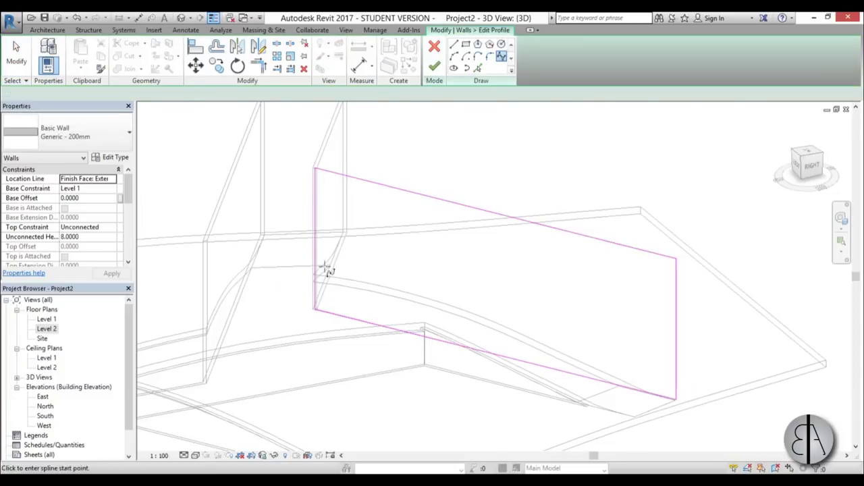
scroll(320, 268, up, 3)
click(310, 295)
middle_drag(658, 375, 564, 285)
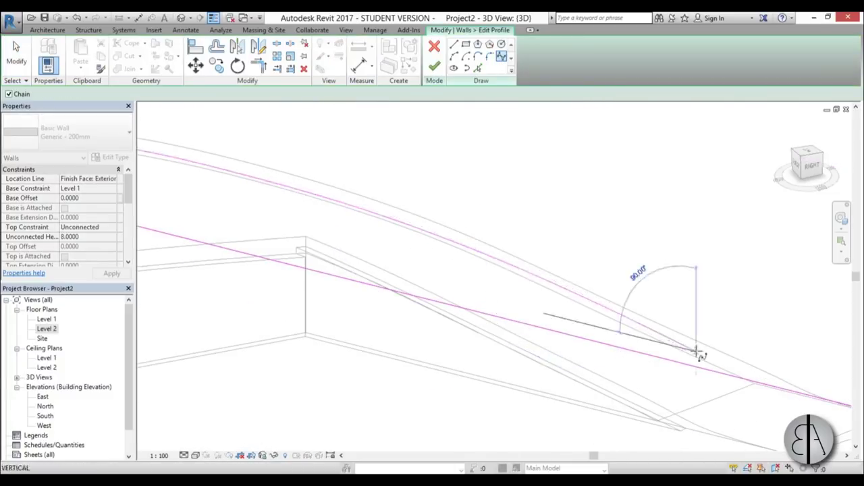
key(Escape)
middle_drag(798, 410, 660, 335)
scroll(660, 335, down, 4)
key(Escape)
Trim the remaining wall profiles to their splines by shortening the inner vertical and base lines and deleting the outer lines, and finish editing
drag(716, 243, 615, 180)
drag(375, 137, 374, 232)
drag(686, 335, 643, 324)
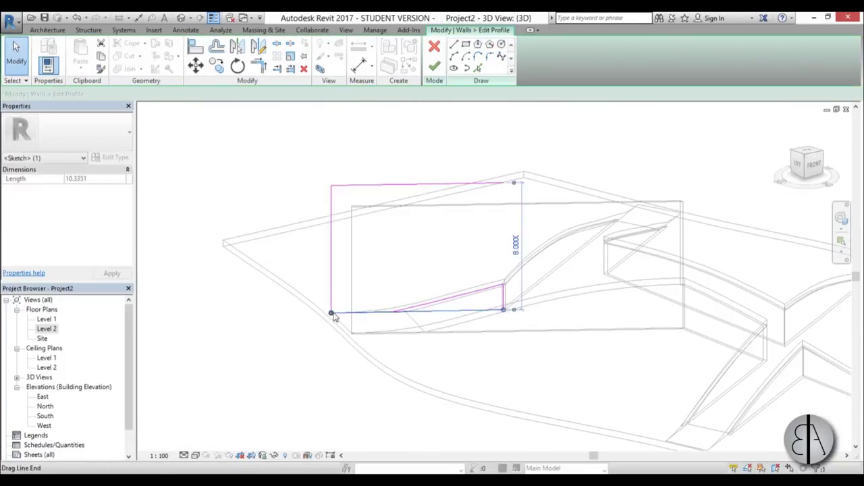
key(Delete)
click(435, 66)
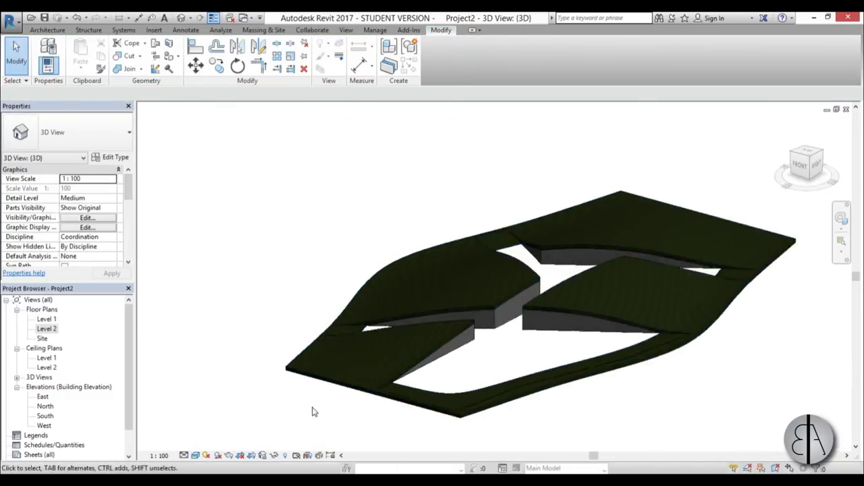
Set the visual style to Hidden Line and turn on shadows in the graphic display options
click(196, 455)
click(231, 403)
click(195, 455)
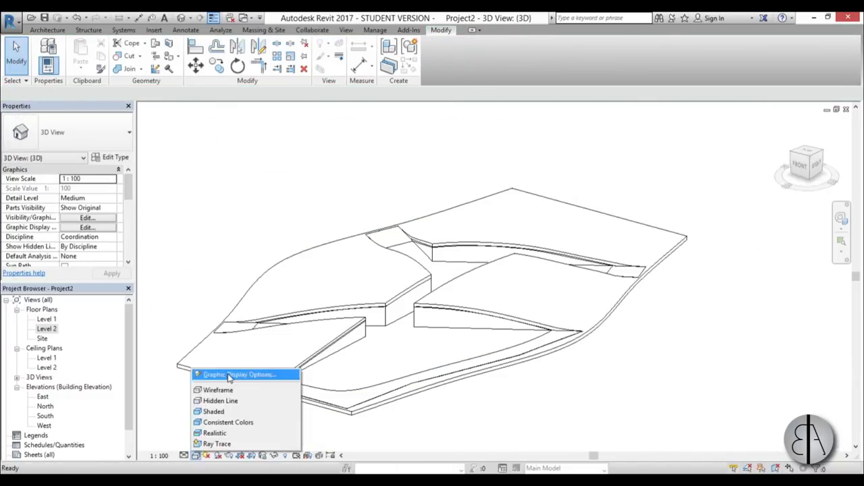
click(228, 373)
click(92, 187)
click(217, 326)
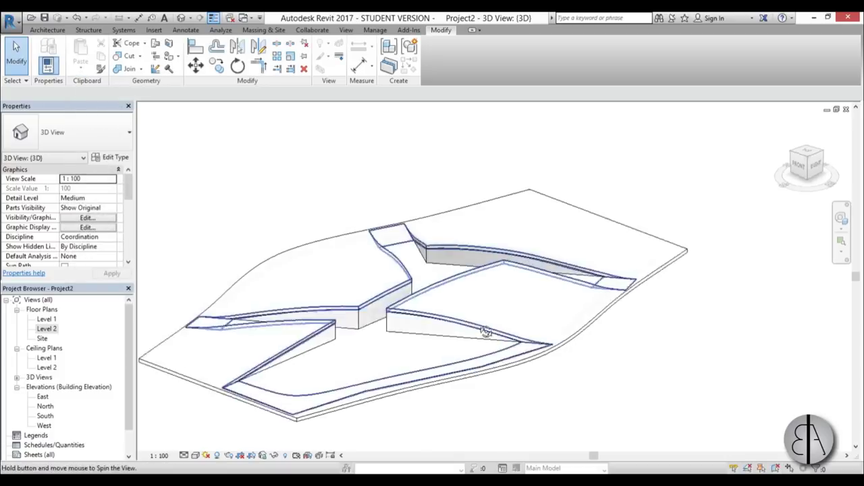
Try to change the short wall at the end of the raised left section to the Storefront curtain wall type, detaching its roof targets
scroll(412, 326, up, 1)
shift+middle_drag(486, 332, 425, 346)
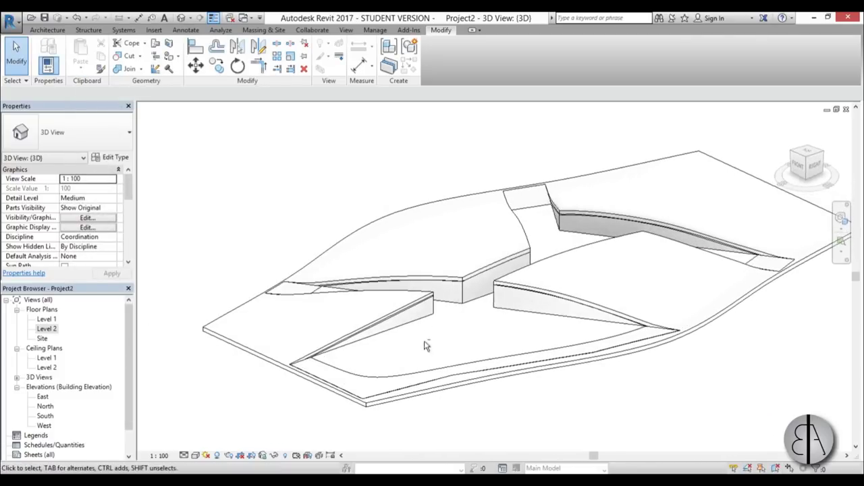
click(468, 301)
scroll(478, 301, up, 1)
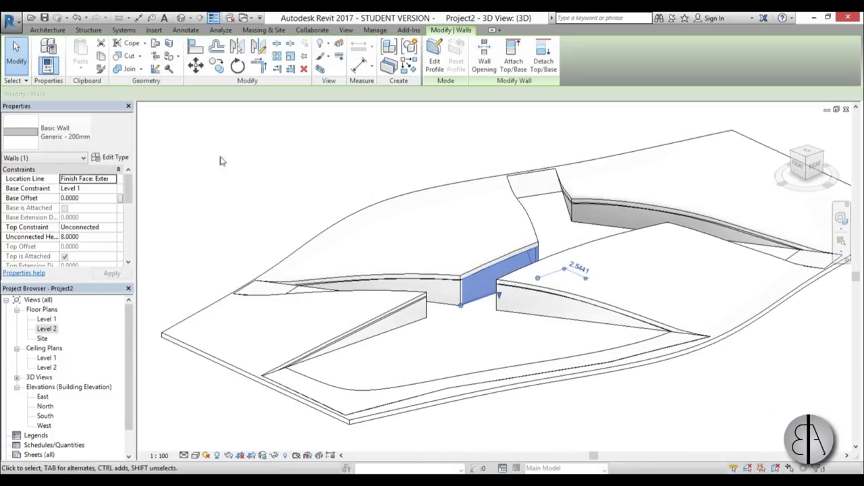
click(114, 141)
scroll(60, 307, down, 10)
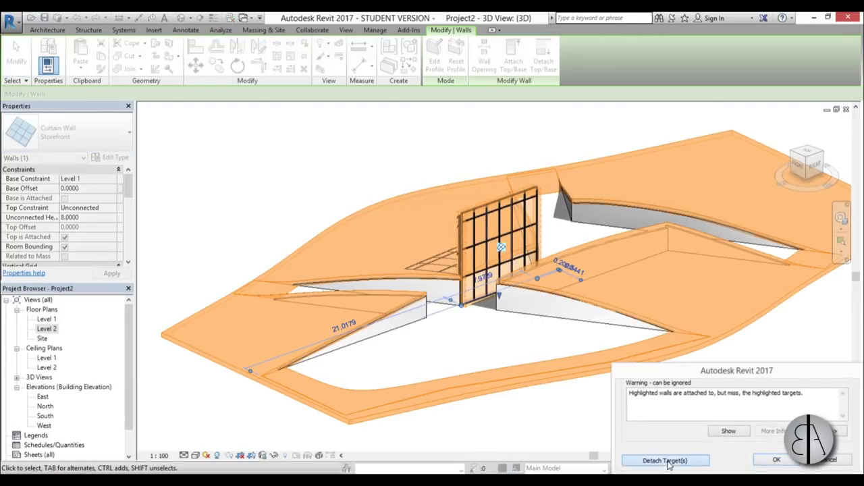
click(665, 460)
key(Escape)
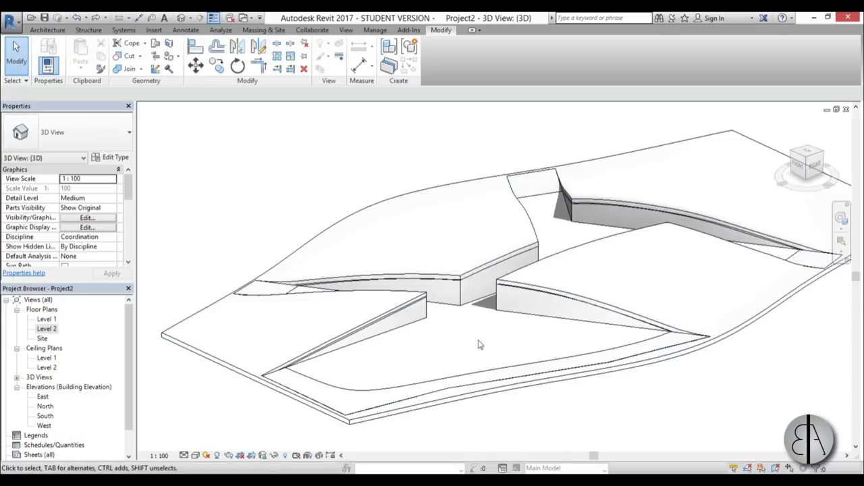
shift+middle_drag(478, 344, 406, 300)
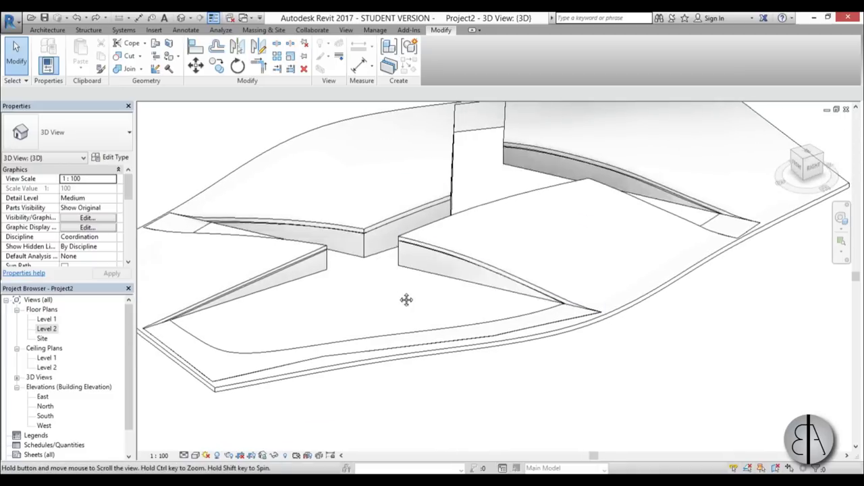
scroll(406, 299, down, 3)
shift+middle_drag(473, 304, 455, 327)
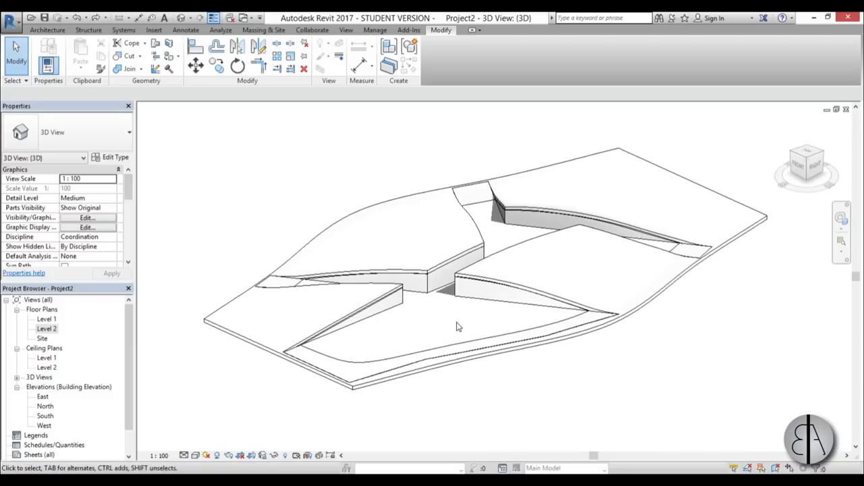